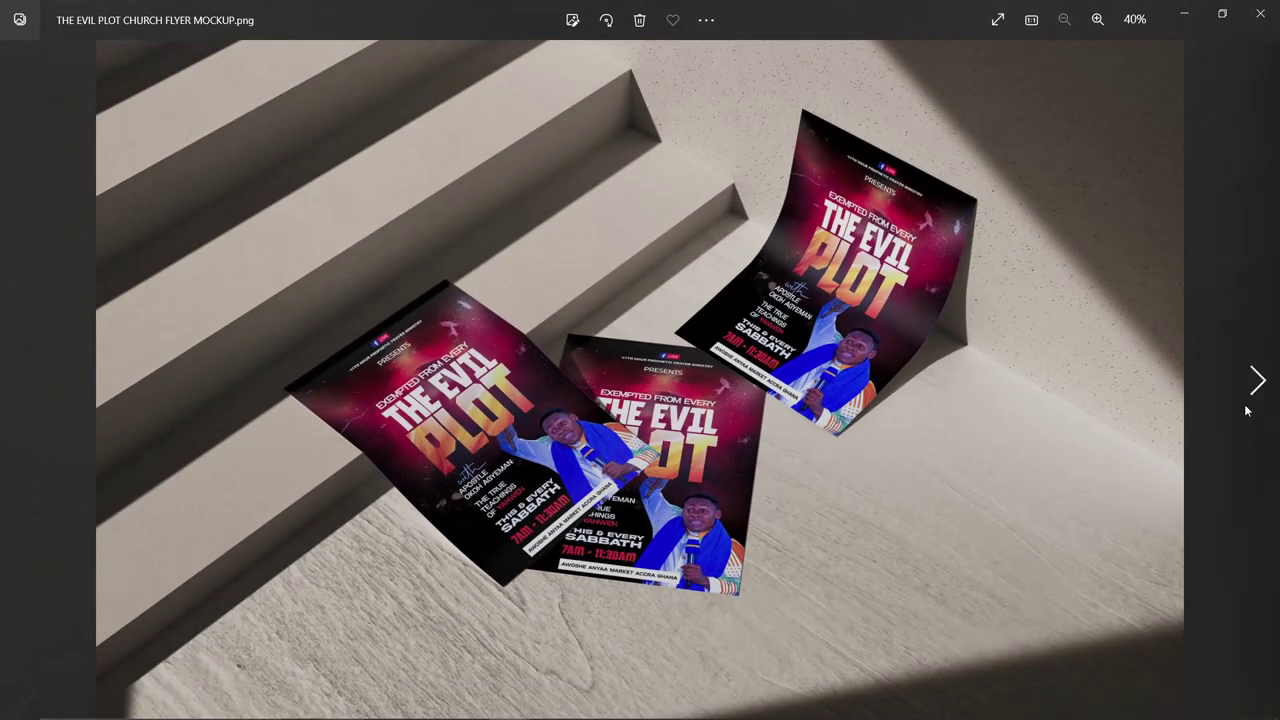
Flip back and forth in Windows Photos between the flyer's stair mockup and the flat flyer
click(1246, 410)
click(19, 407)
click(1270, 372)
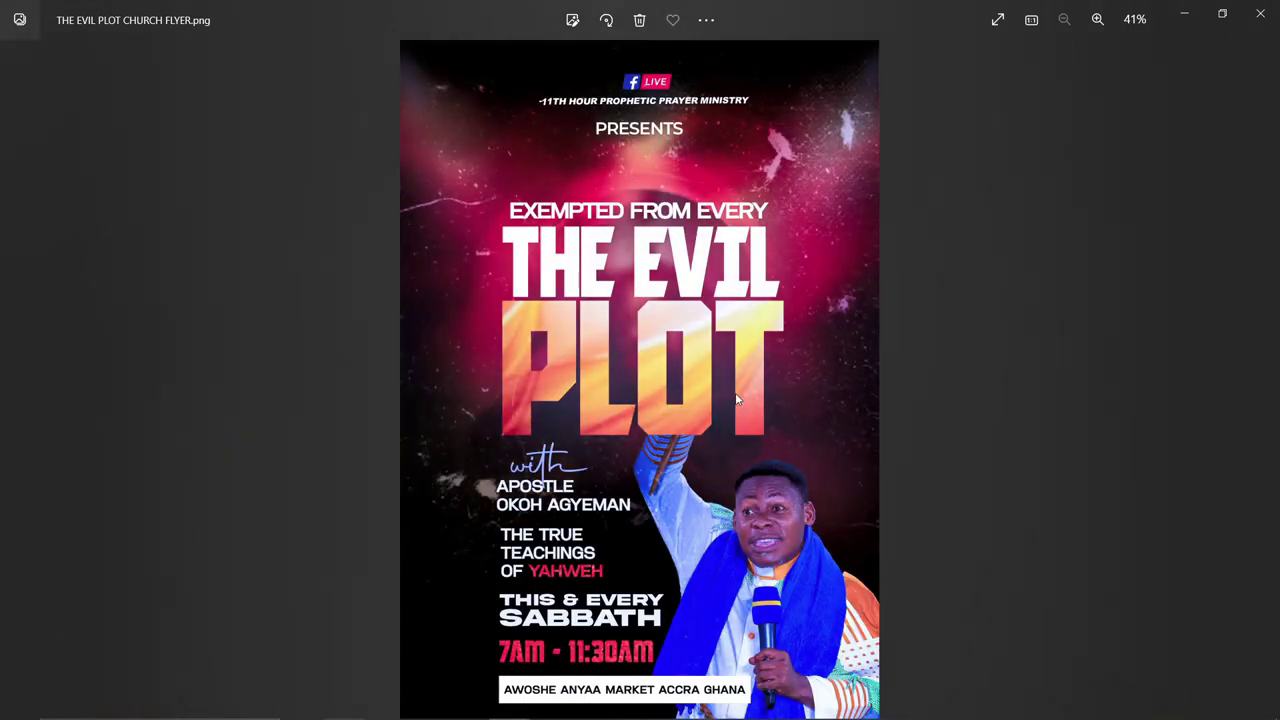
click(4, 396)
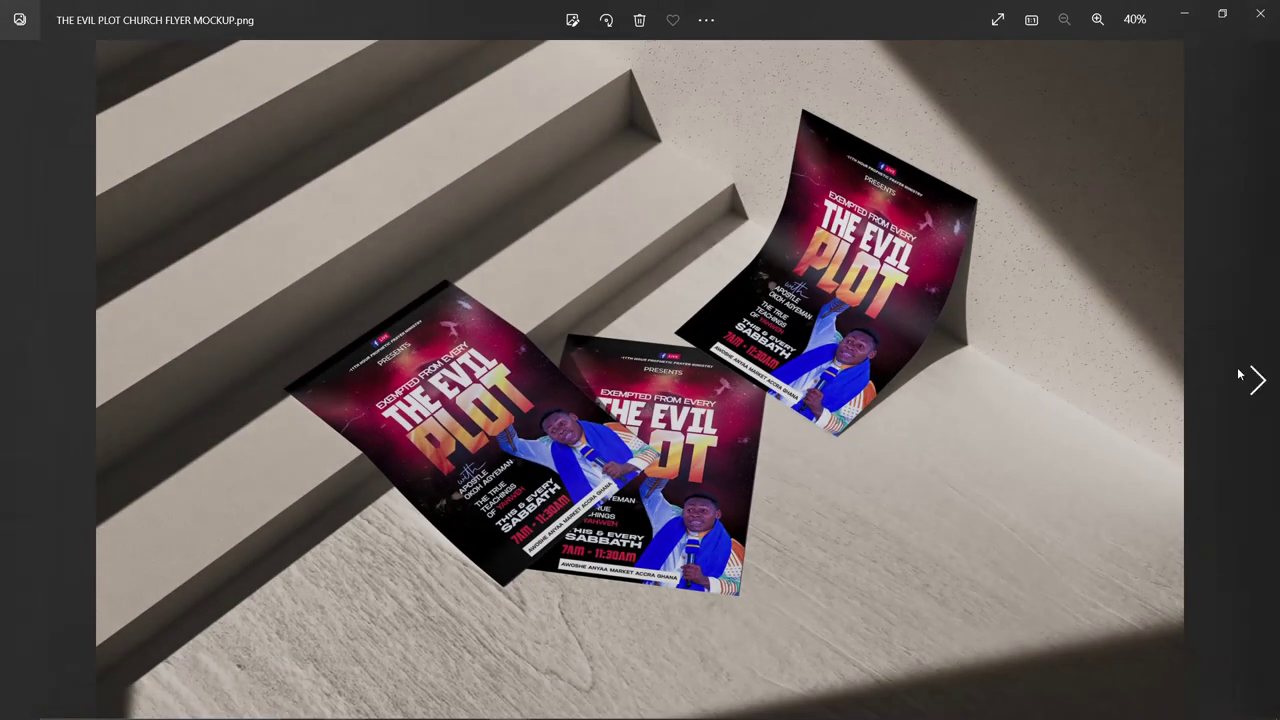
click(1240, 374)
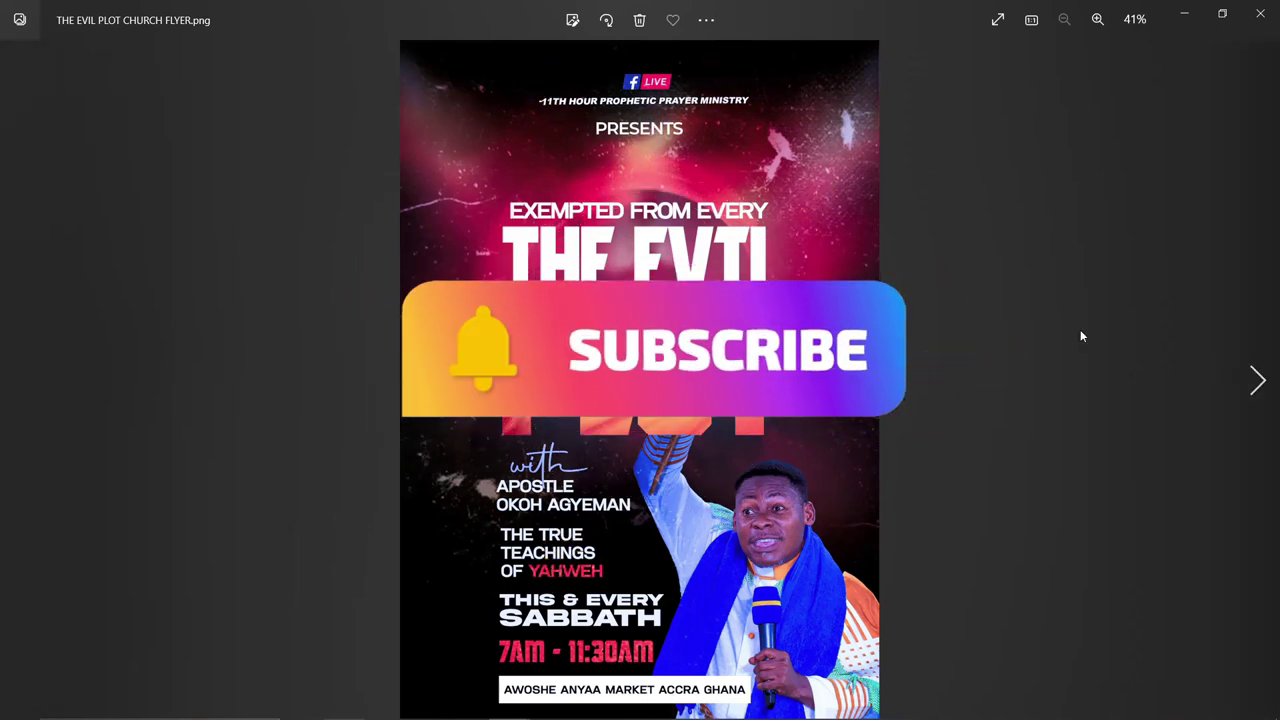
click(20, 377)
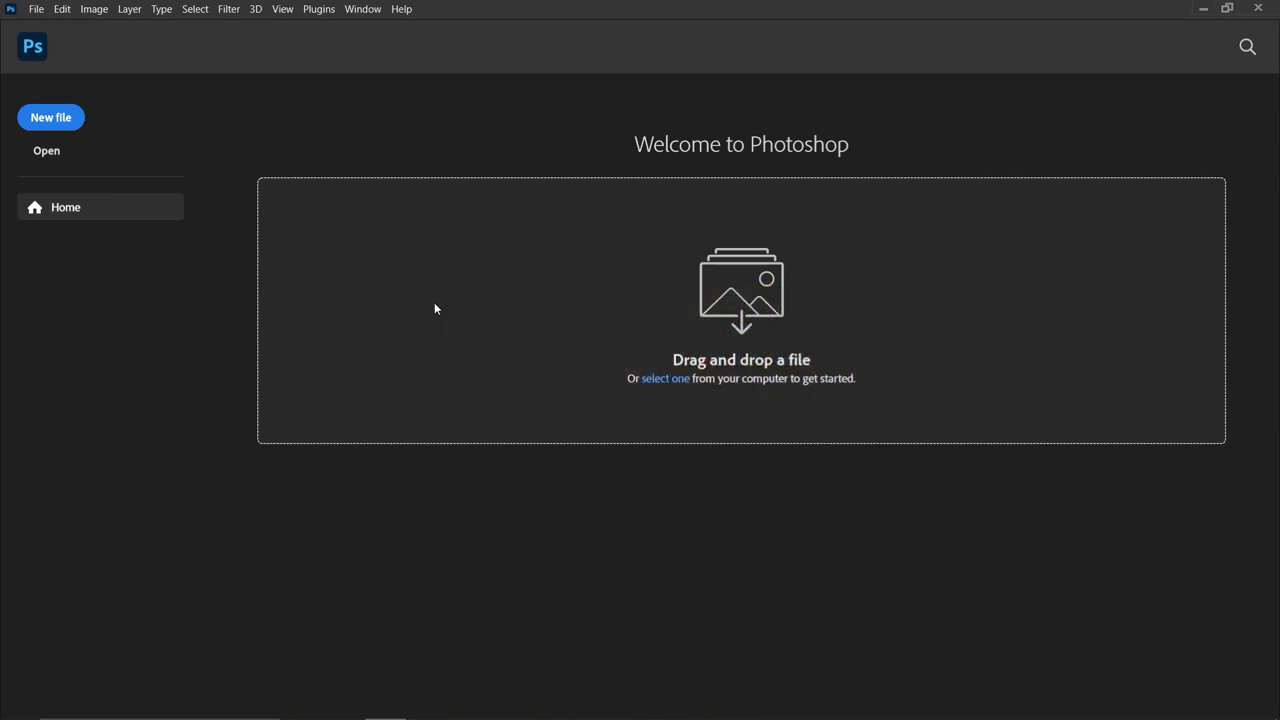
Start a new document and choose the A5 print preset
key(ctrl+n)
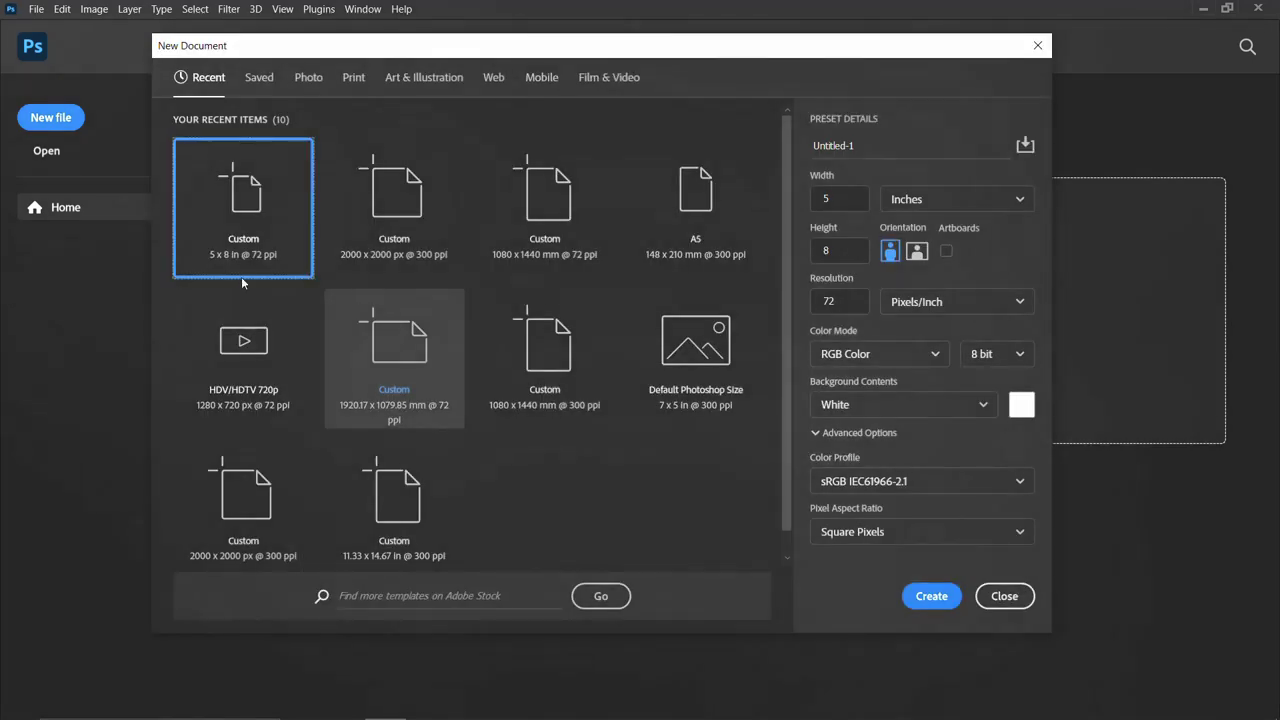
click(232, 228)
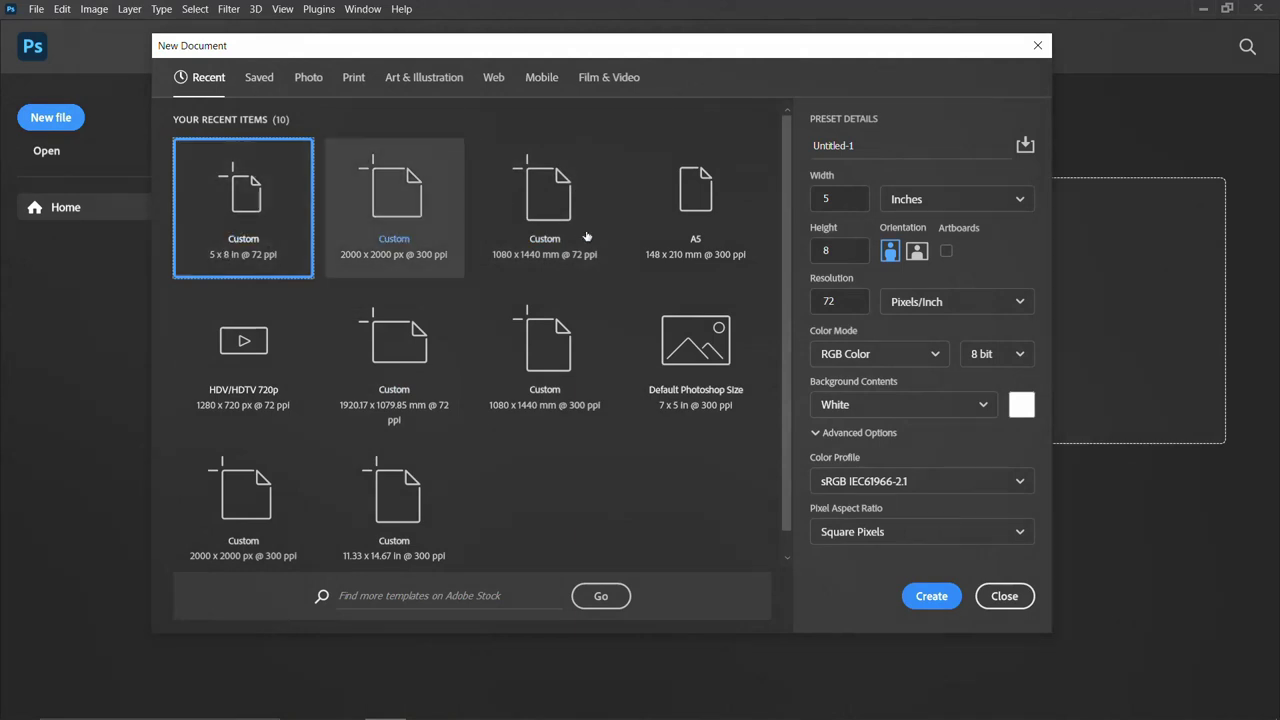
click(700, 211)
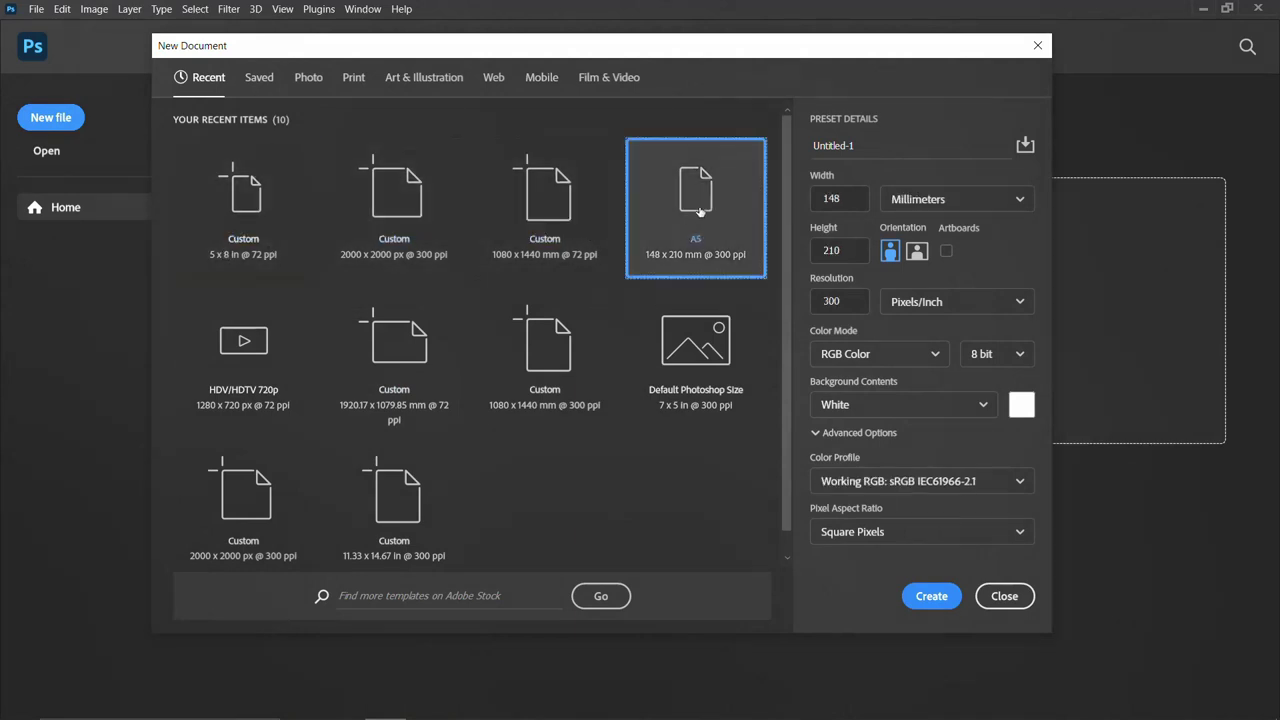
click(353, 80)
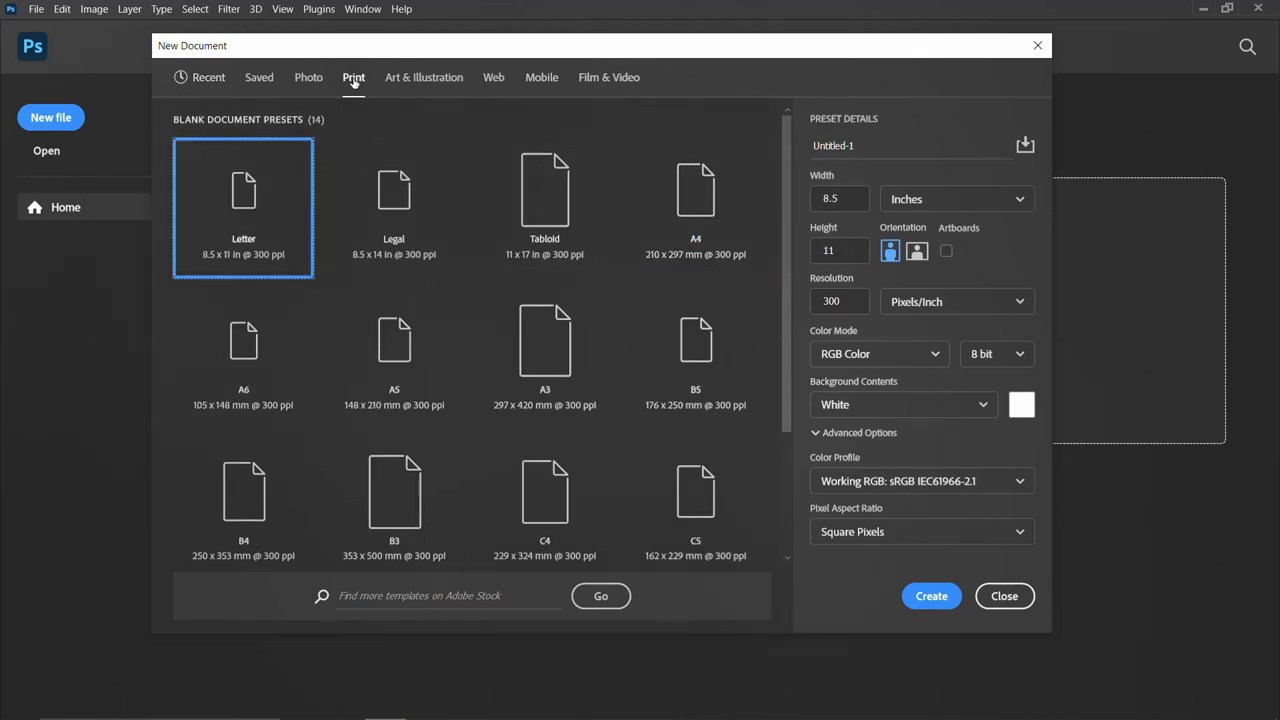
click(394, 366)
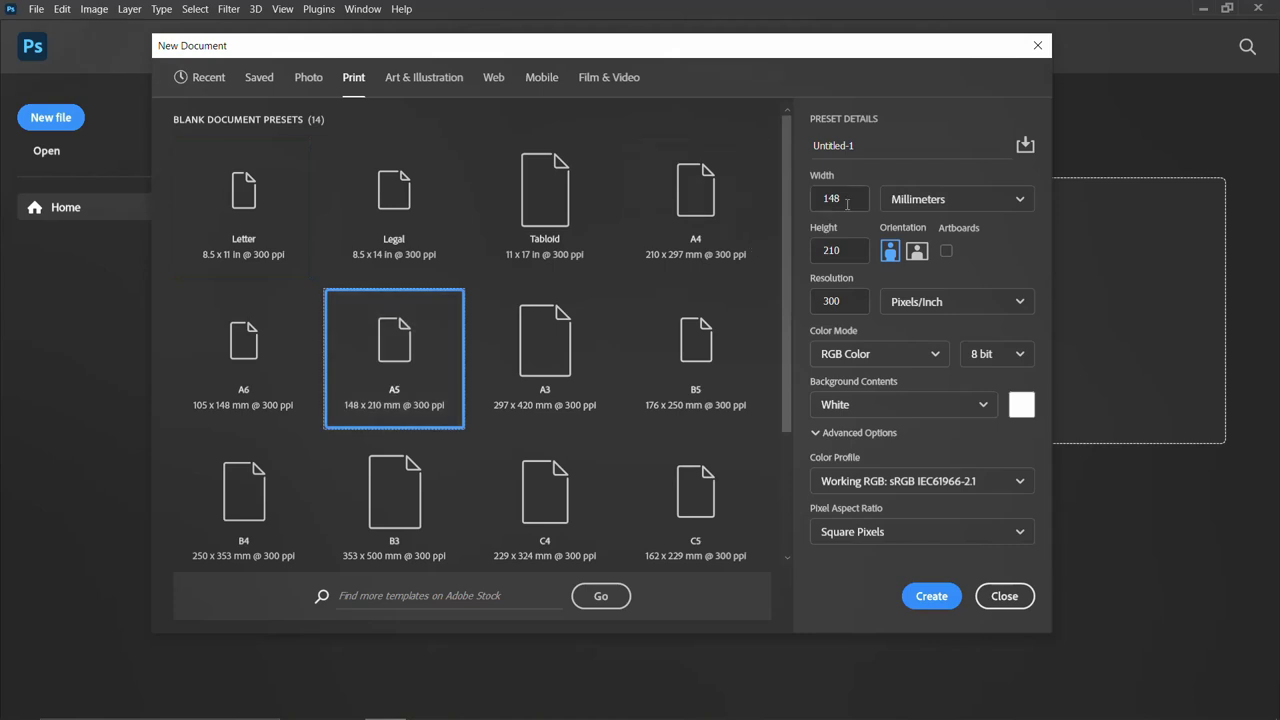
Confirm 148 × 210 mm at 300 ppi, name it CHURCH FLYER and create it
drag(852, 200, 821, 202)
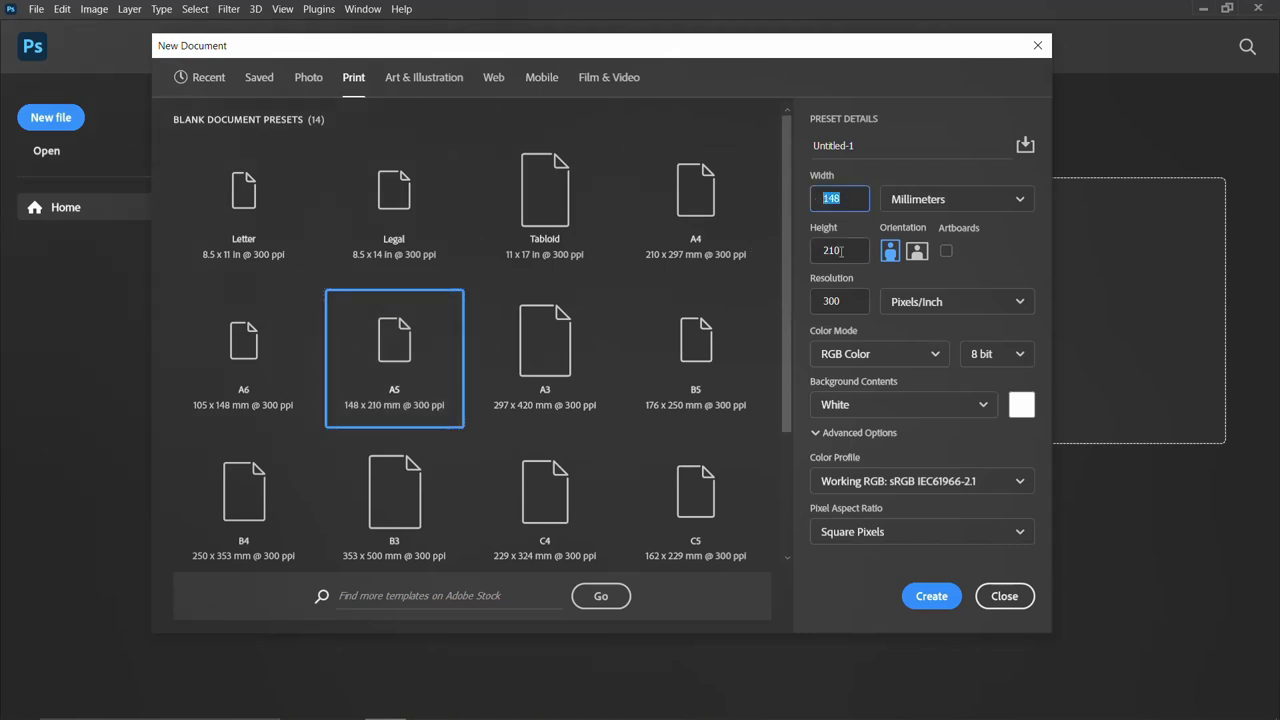
drag(845, 251, 807, 253)
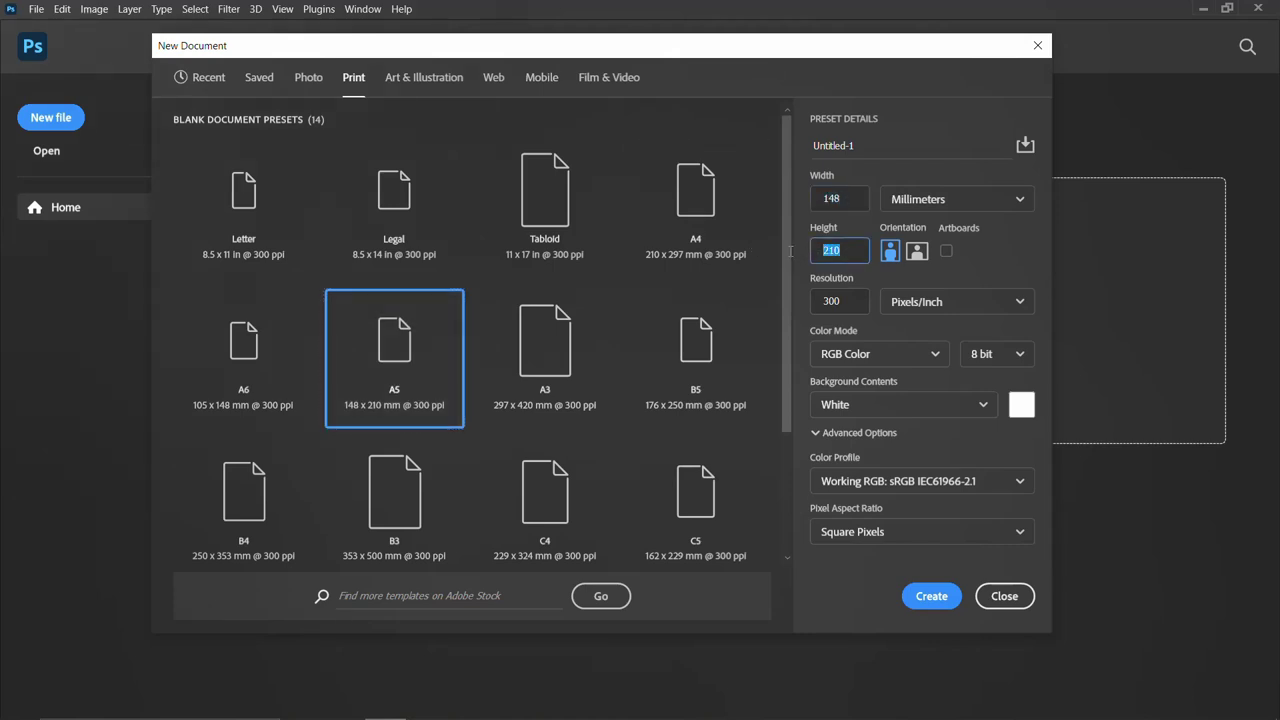
drag(848, 307, 787, 300)
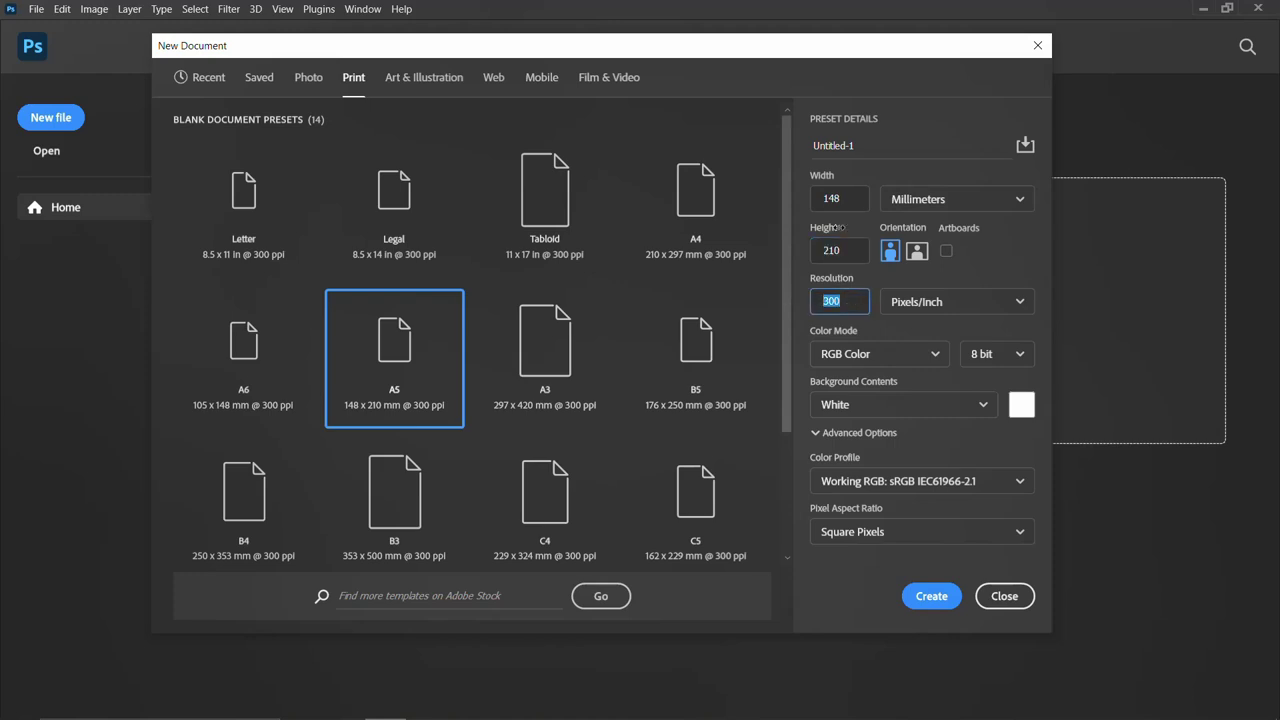
drag(877, 148, 789, 148)
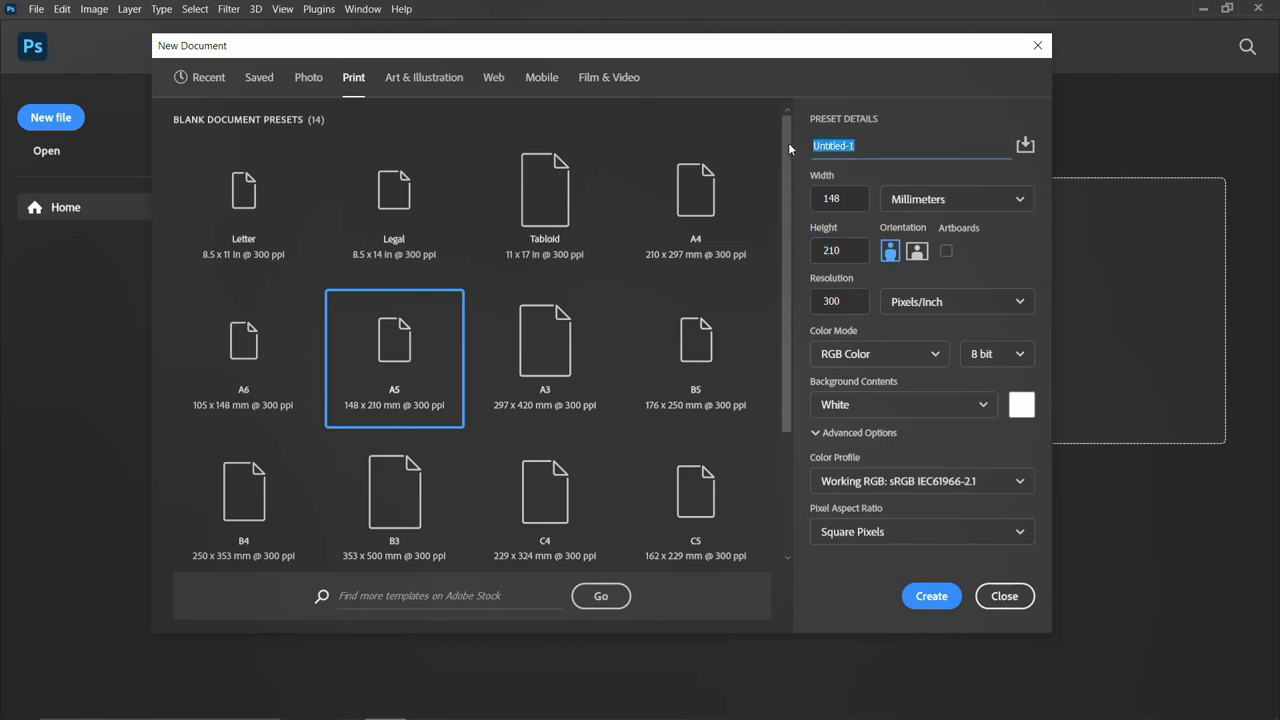
text(CHURCH FLYER)
key(Return)
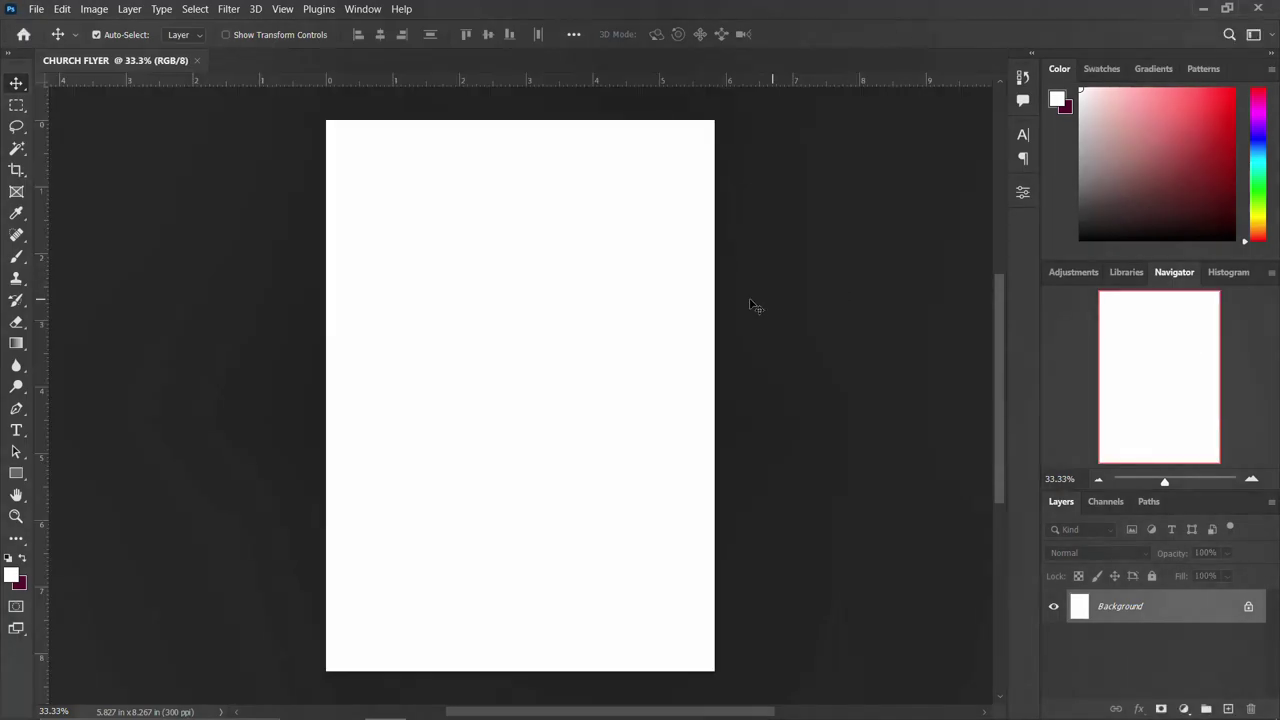
Unlock the Background layer and drag the red bg image from the assets folder onto the flyer
click(1248, 606)
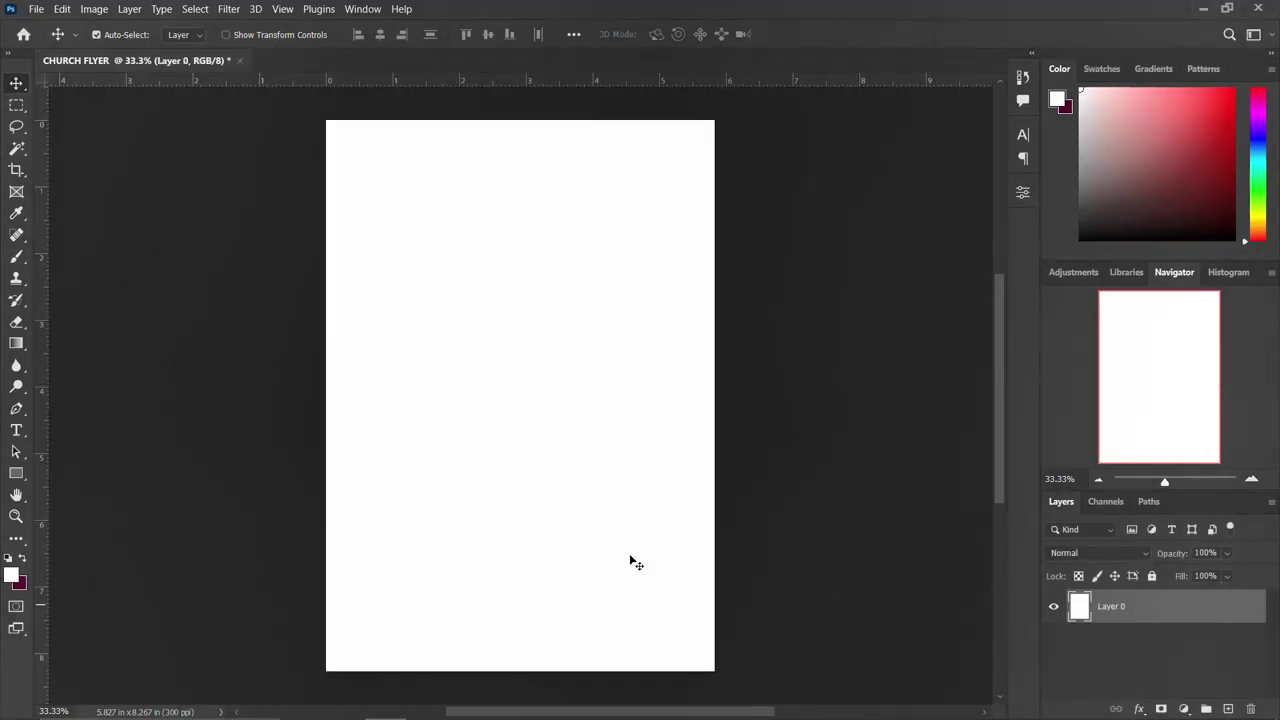
click(343, 705)
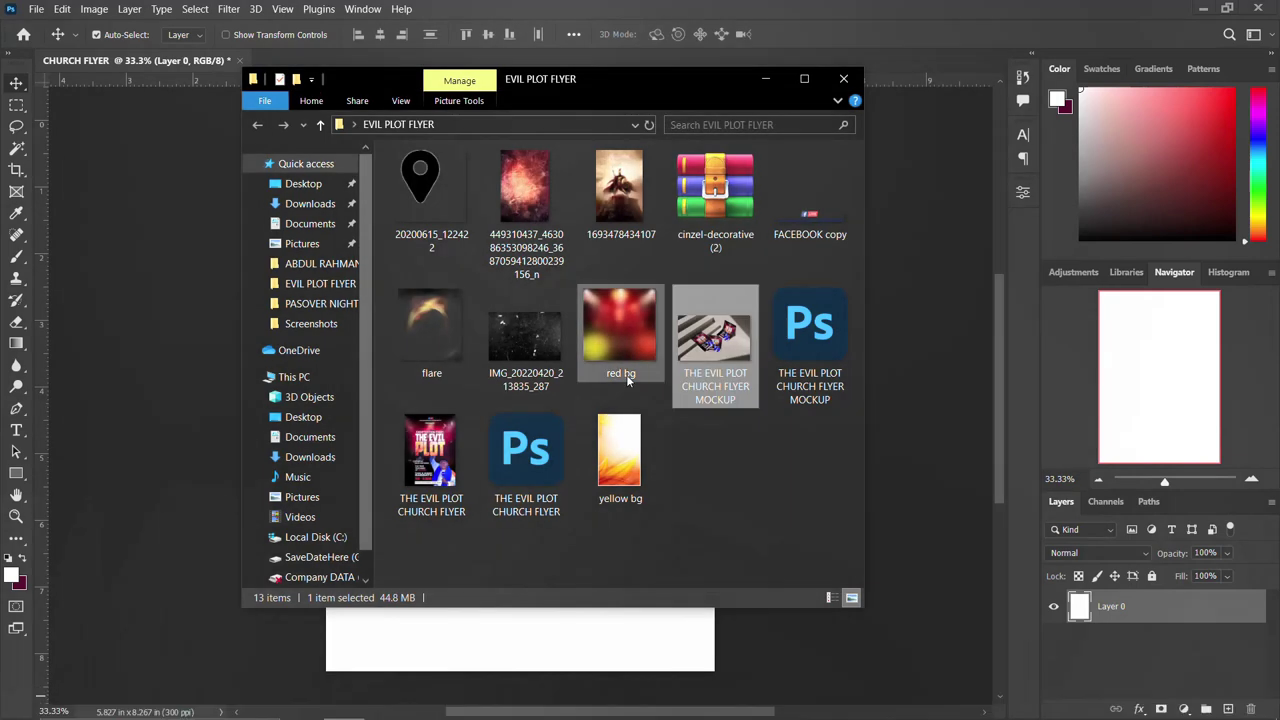
click(631, 314)
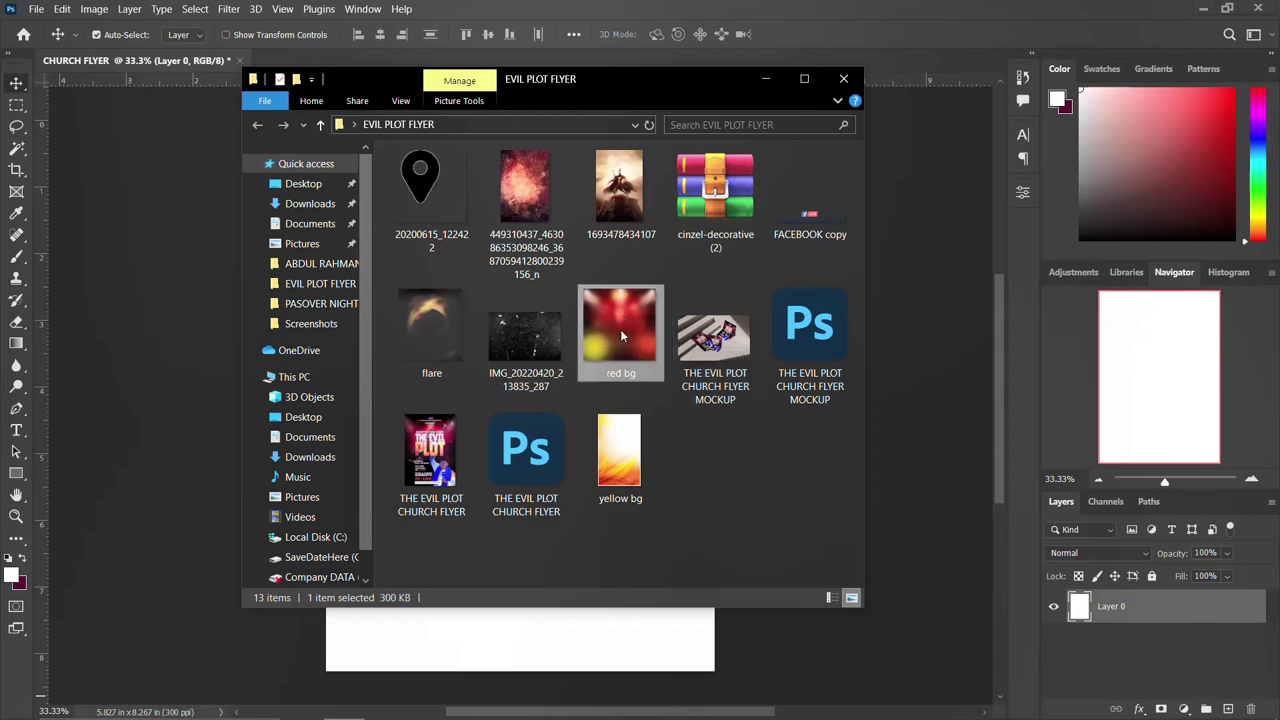
drag(620, 329, 172, 442)
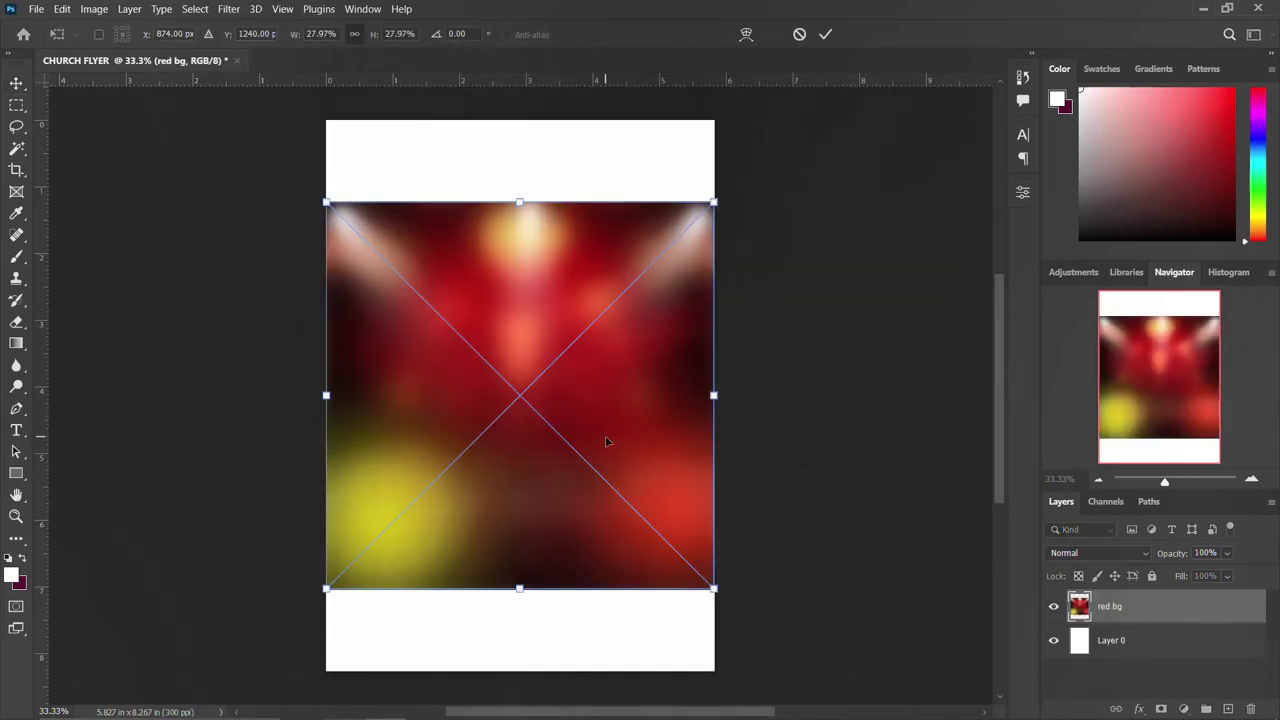
Reshape and centre red bg so it covers the whole page, then apply it
drag(716, 393, 634, 394)
drag(562, 422, 611, 440)
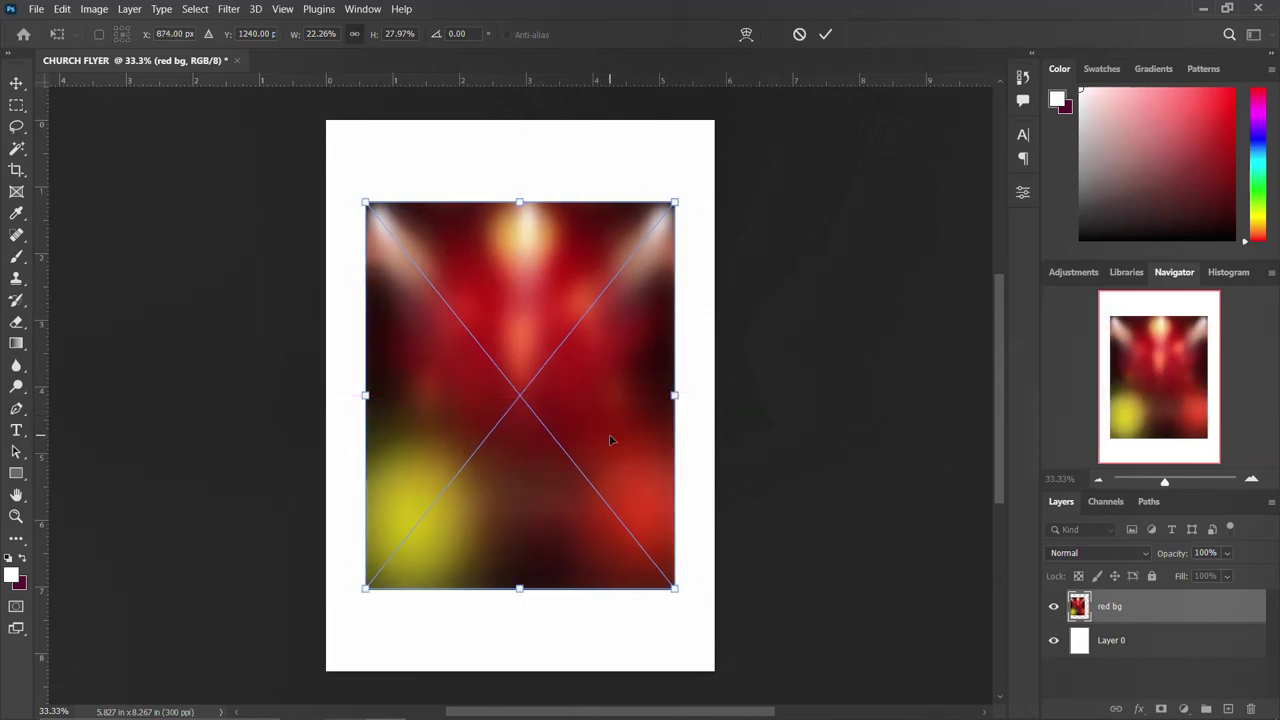
drag(674, 588, 745, 673)
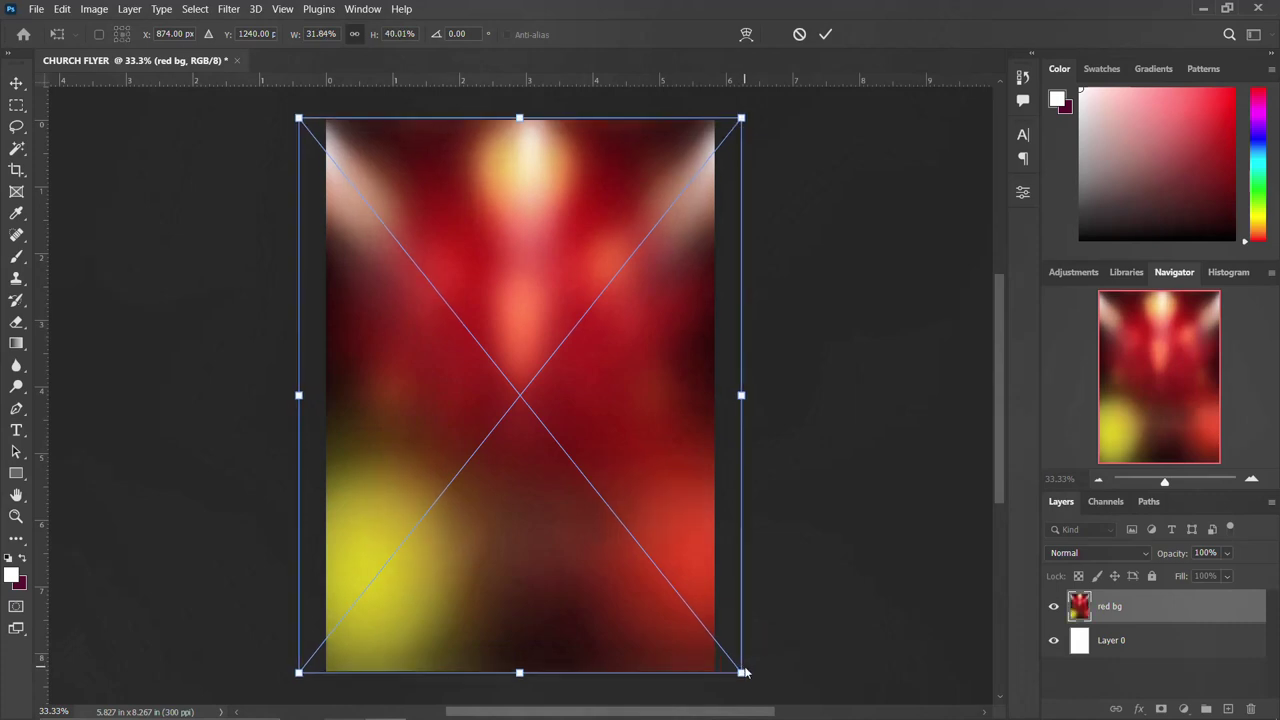
key(Return)
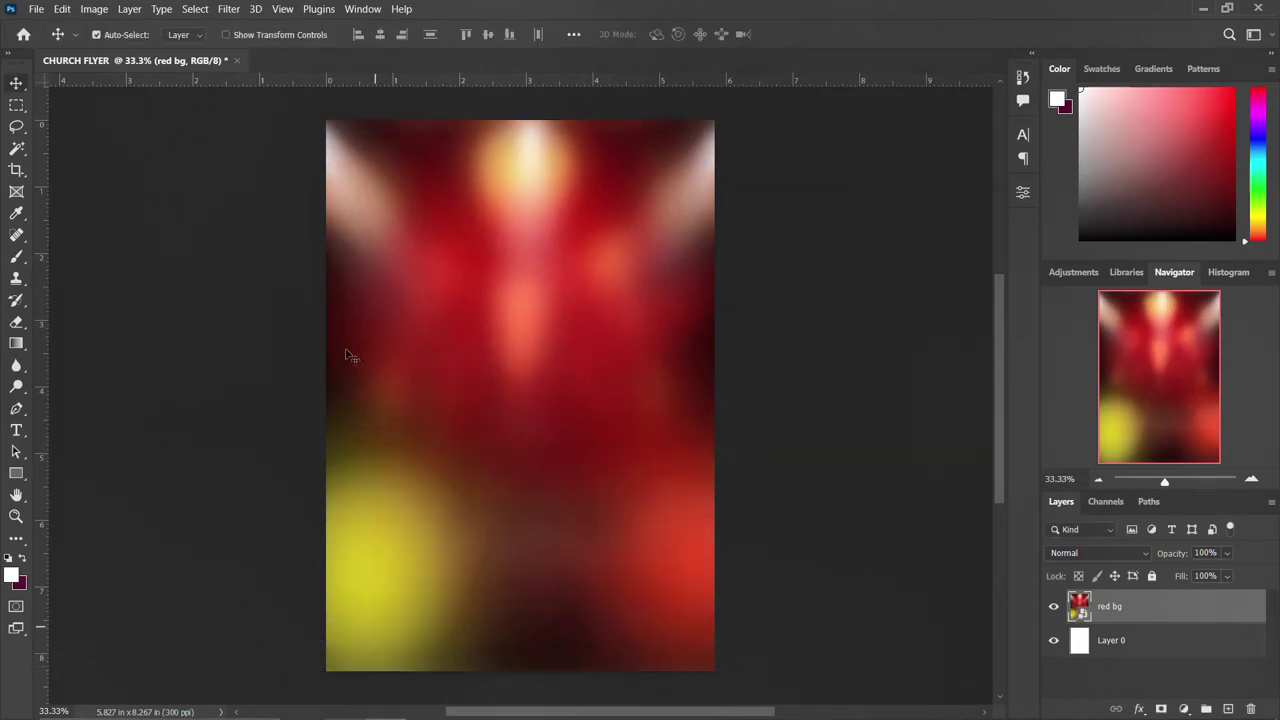
click(343, 714)
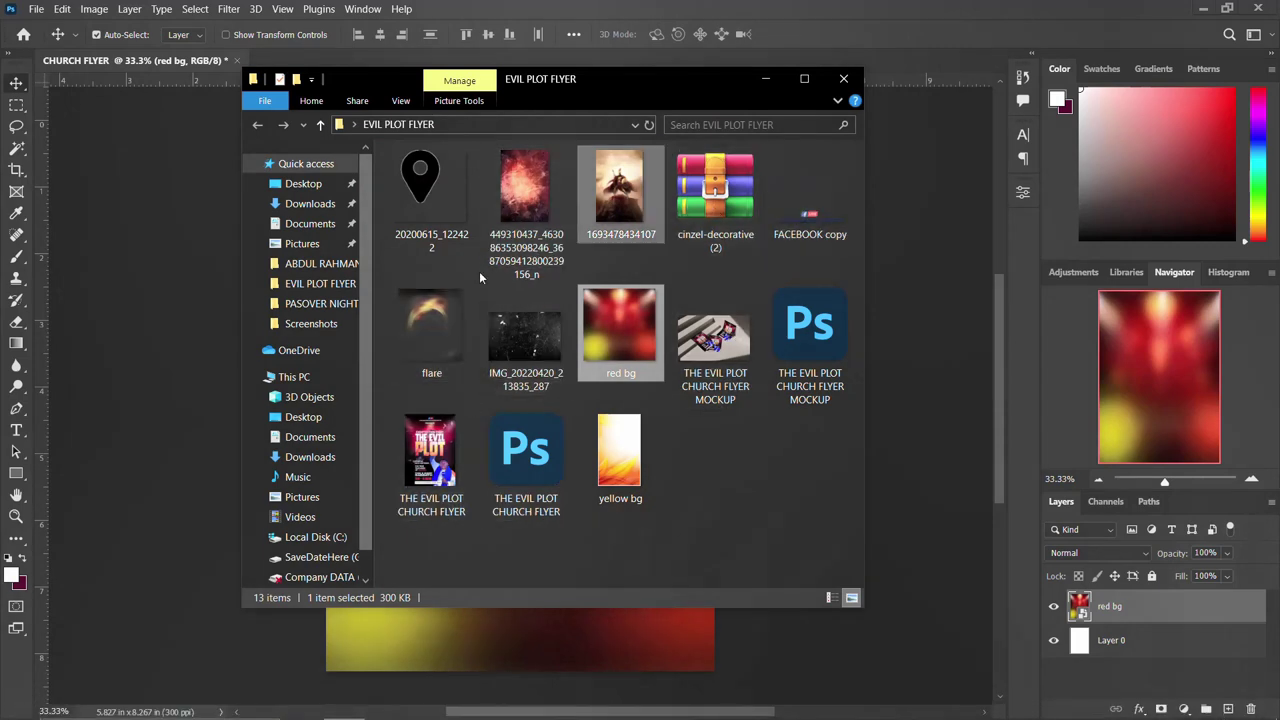
click(422, 338)
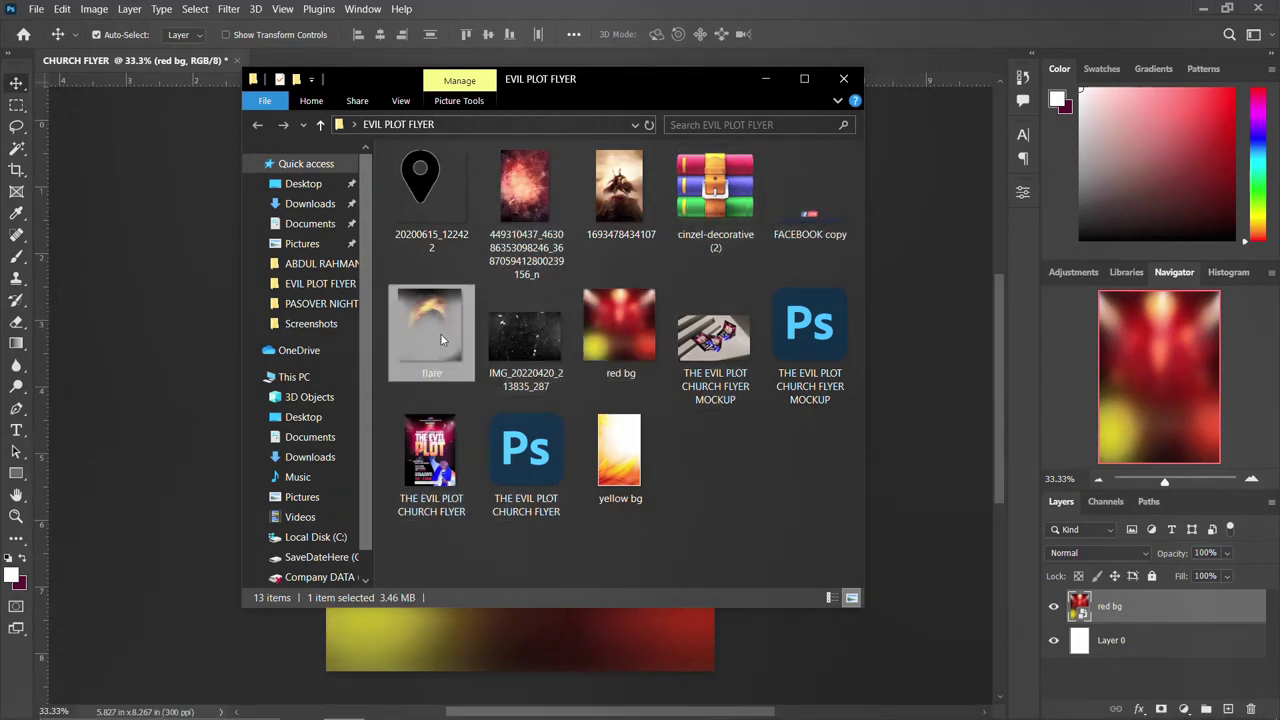
drag(622, 195, 222, 454)
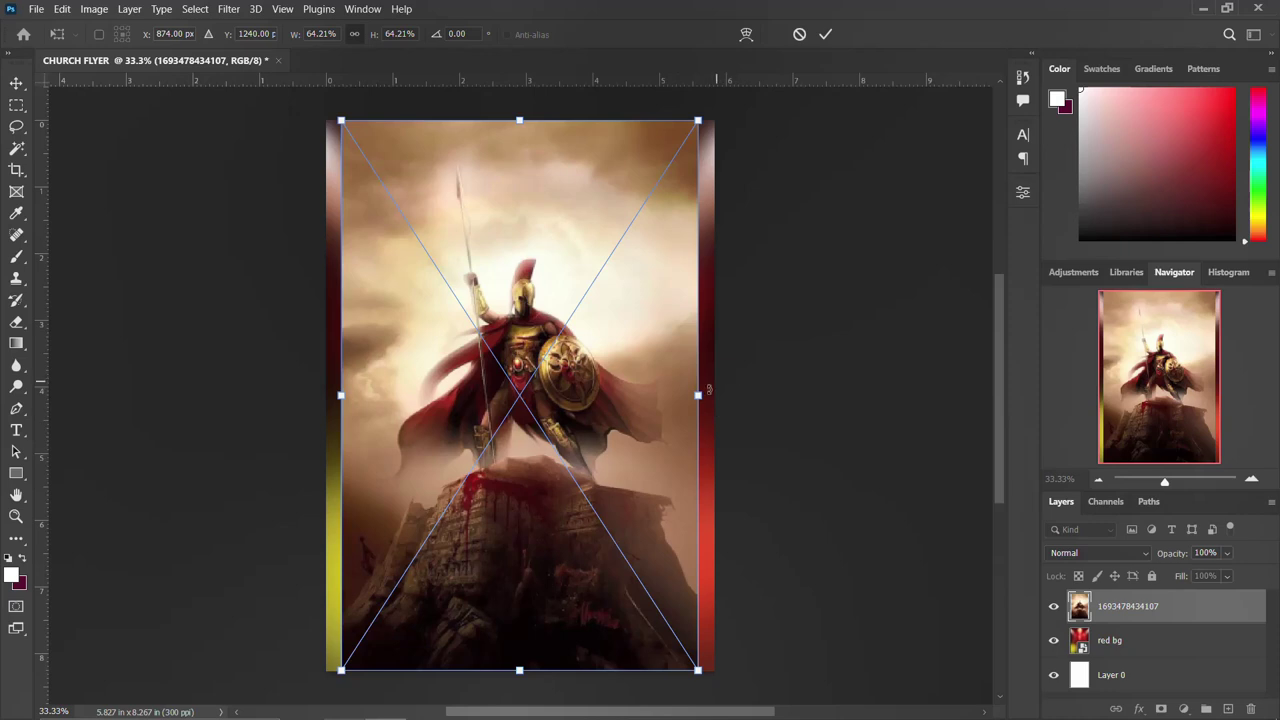
drag(697, 396, 716, 399)
key(Return)
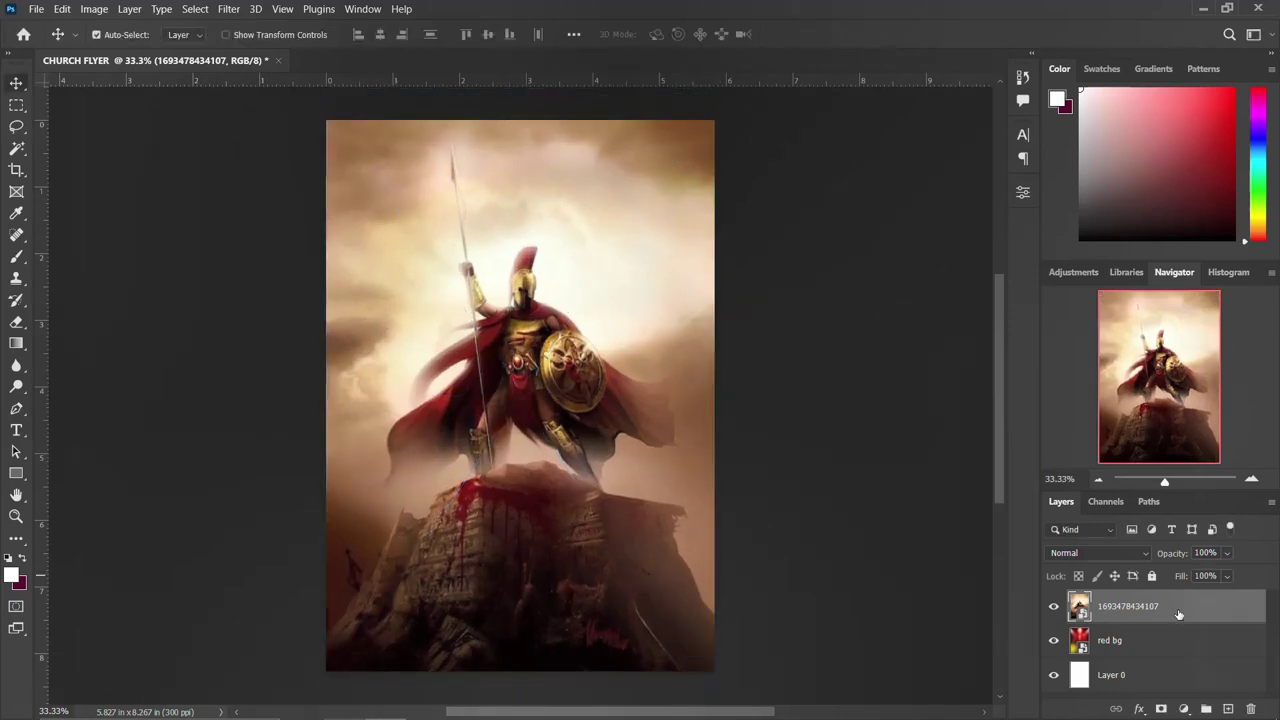
Set the warrior layer's blend mode to Overlay
click(1129, 556)
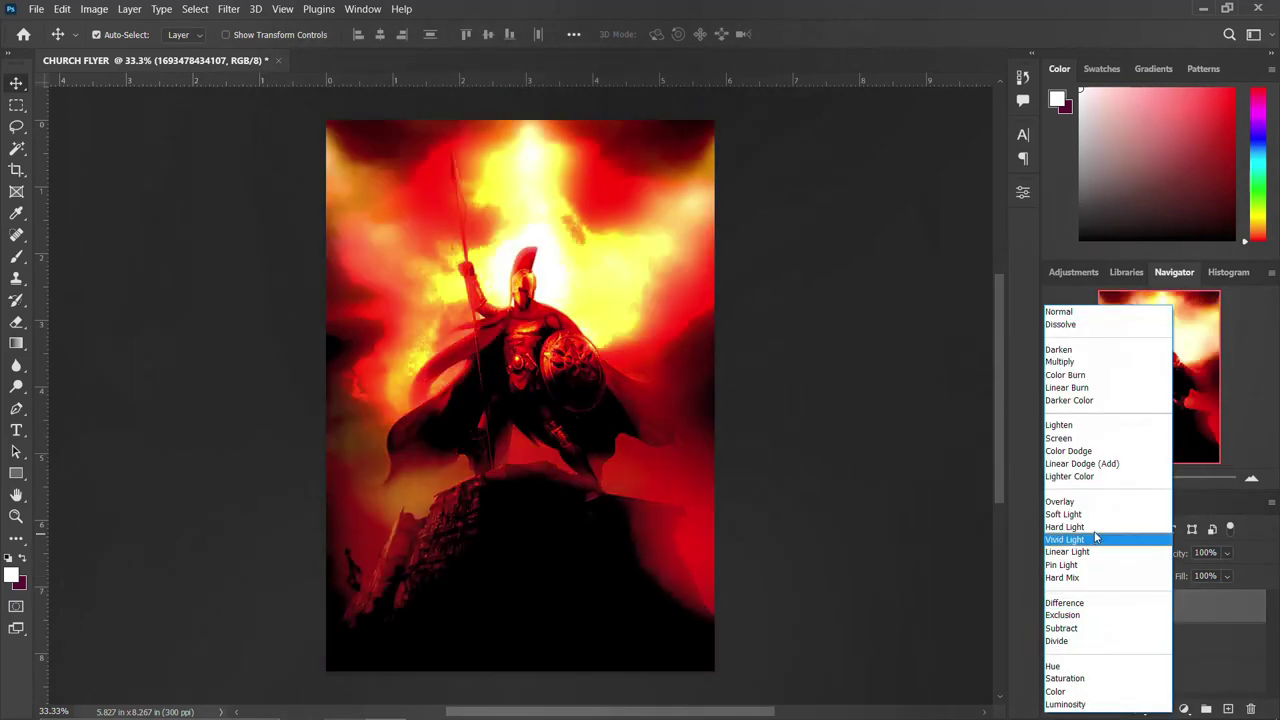
key(Up)
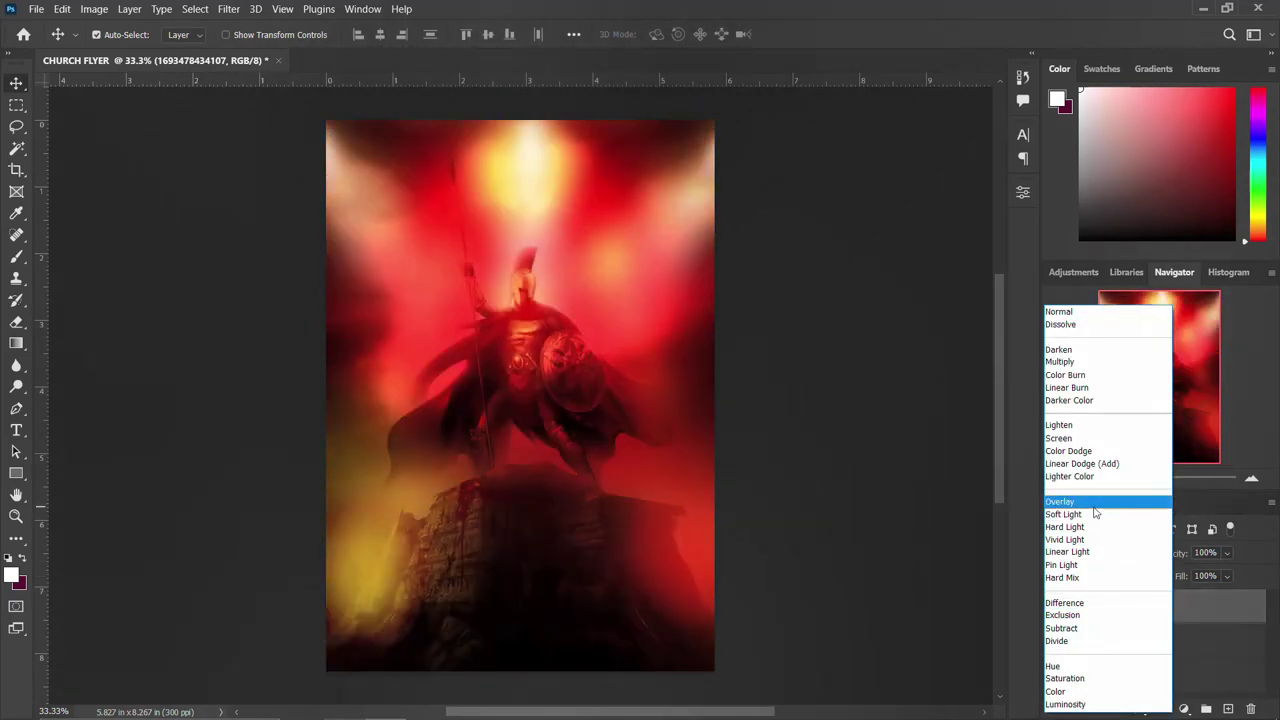
key(Return)
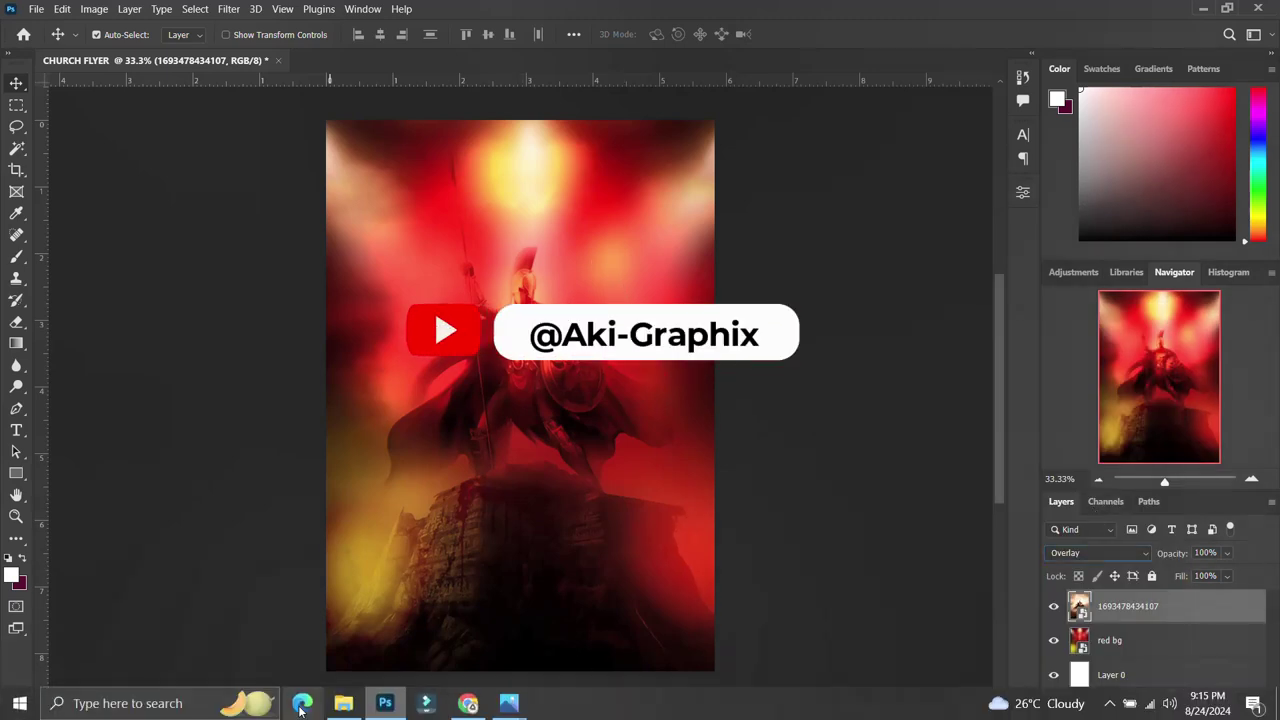
Place the flare image into the flyer, moved toward the top of the page
click(343, 703)
drag(487, 323, 142, 397)
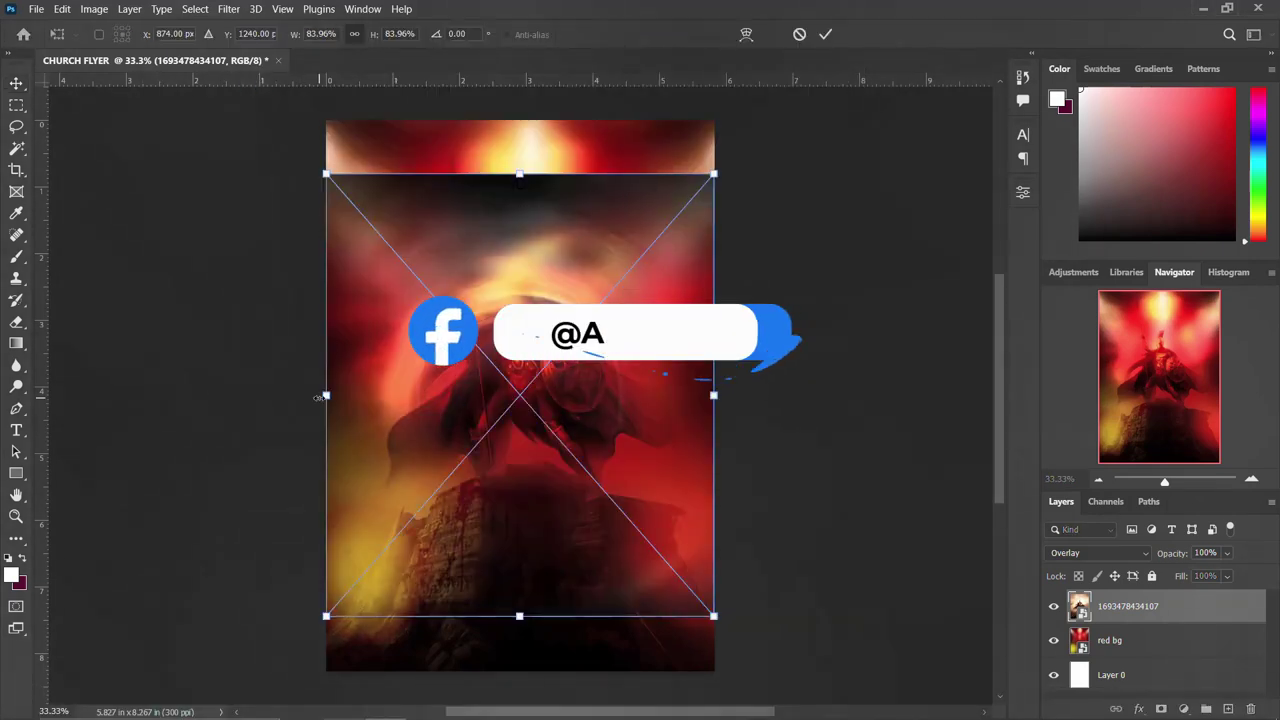
drag(488, 339, 489, 296)
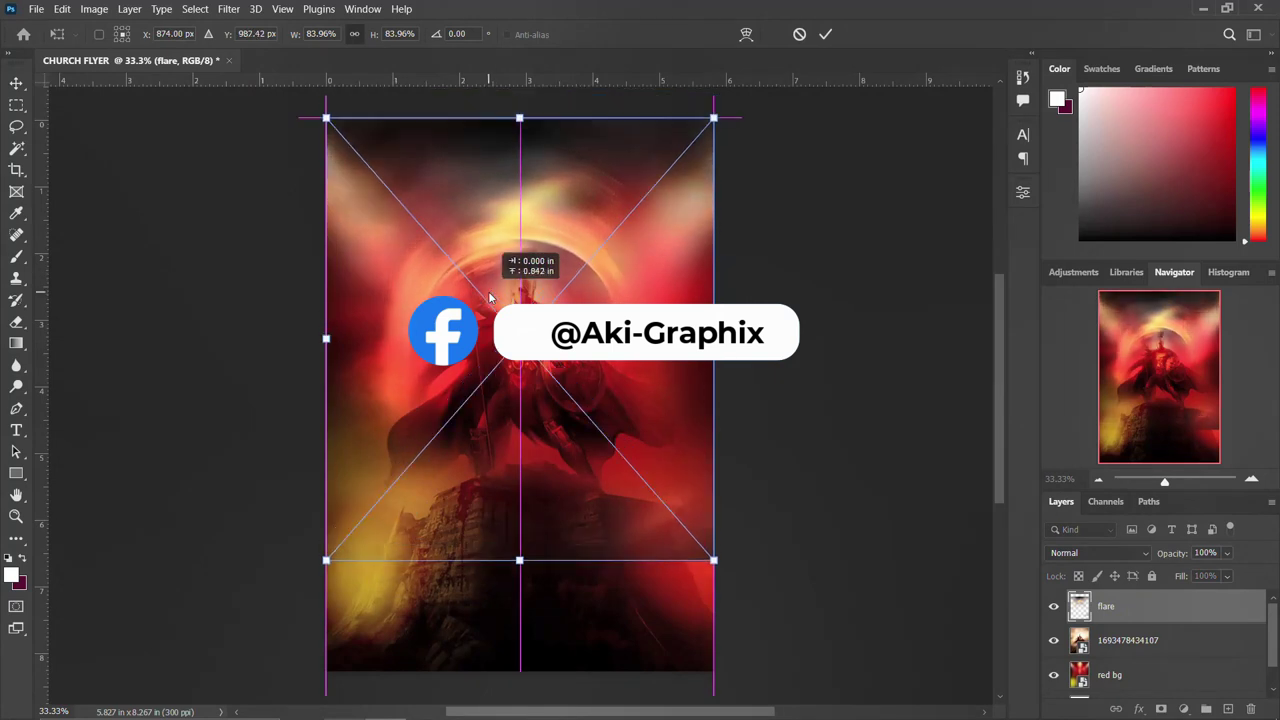
key(Return)
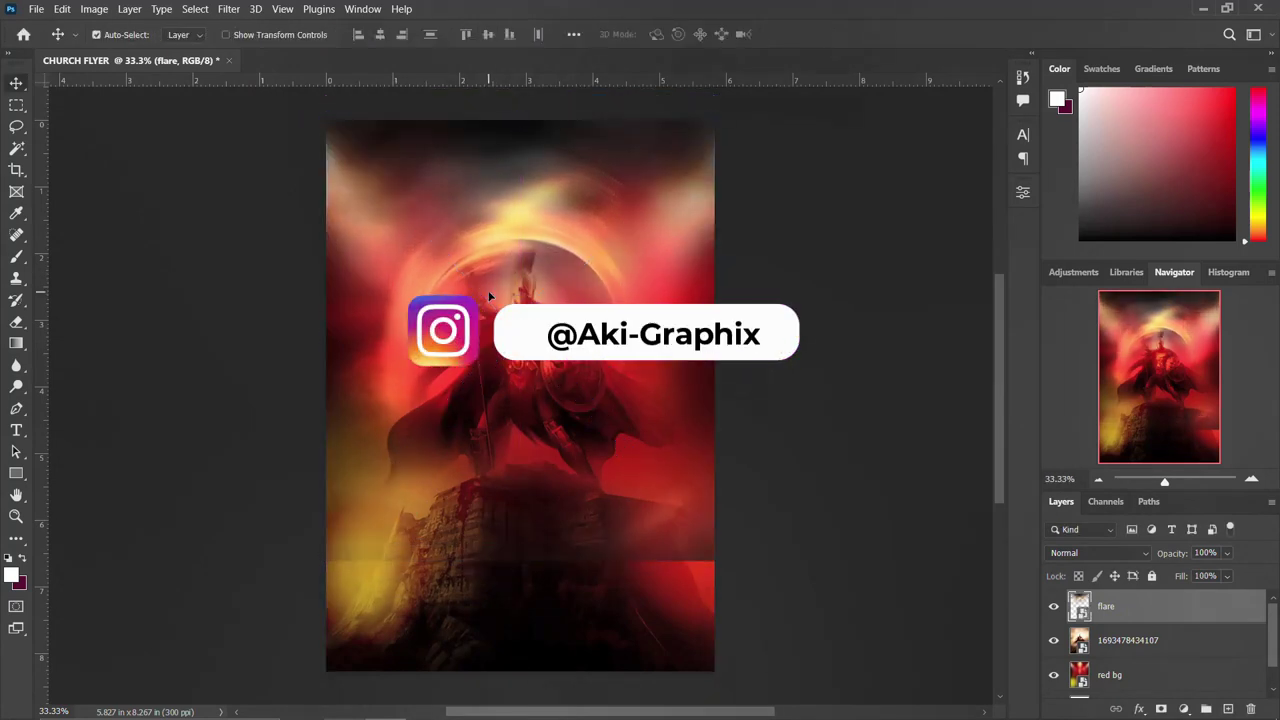
Mask out the flare's yellow glow over the lower-left rocks with a large brush and blend it in Darken
click(1161, 709)
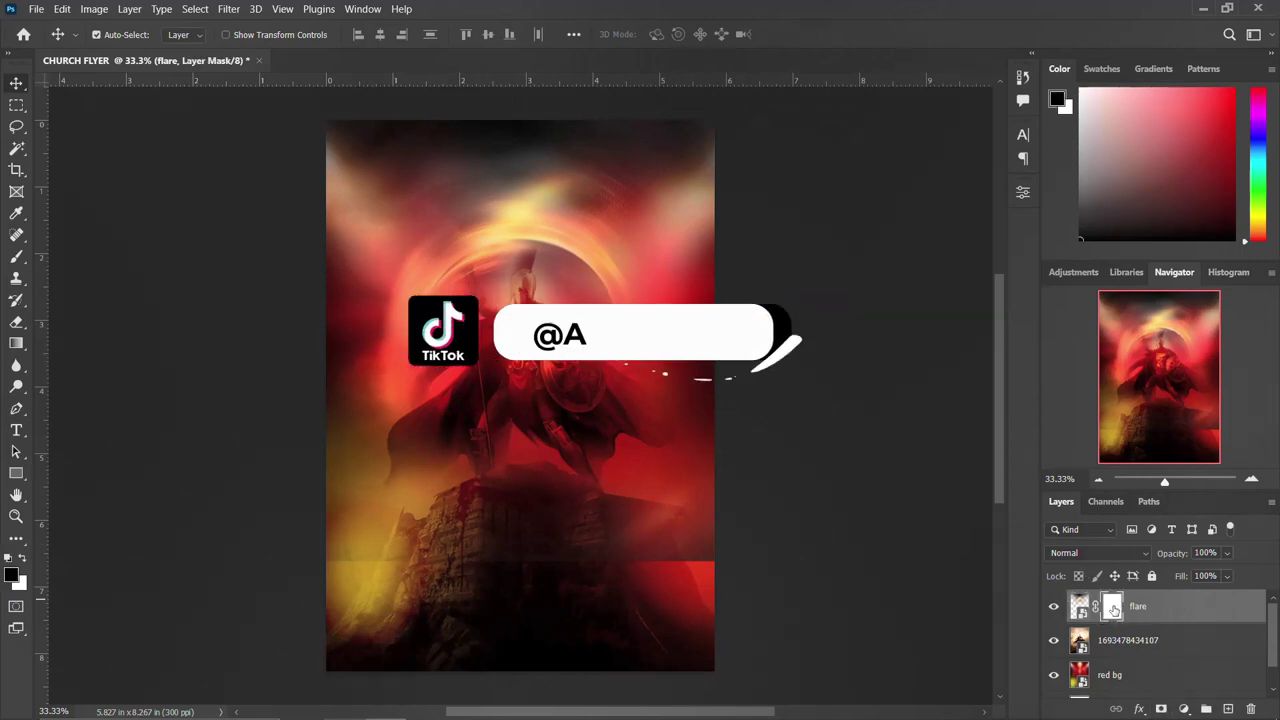
key(b)
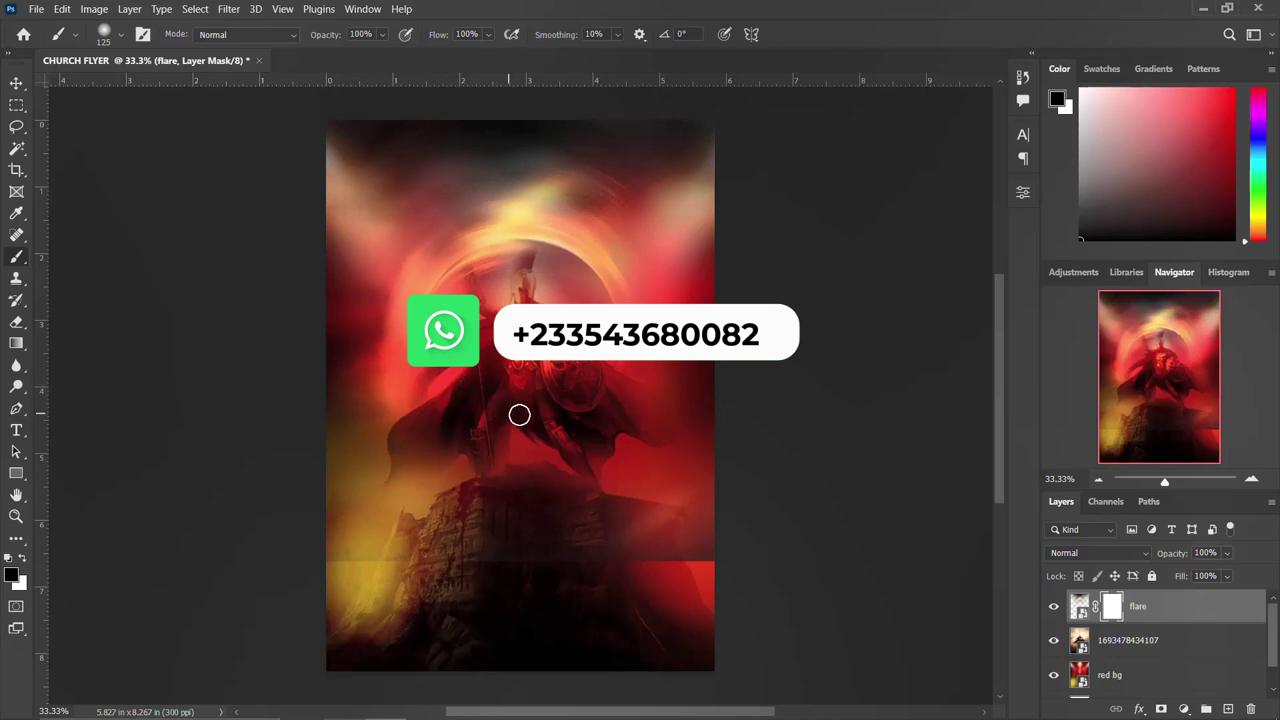
key(bracketright)
key(bracketright)
key(bracketright)
key(bracketright)
key(bracketright)
key(bracketright)
key(bracketright)
key(bracketright)
key(bracketright)
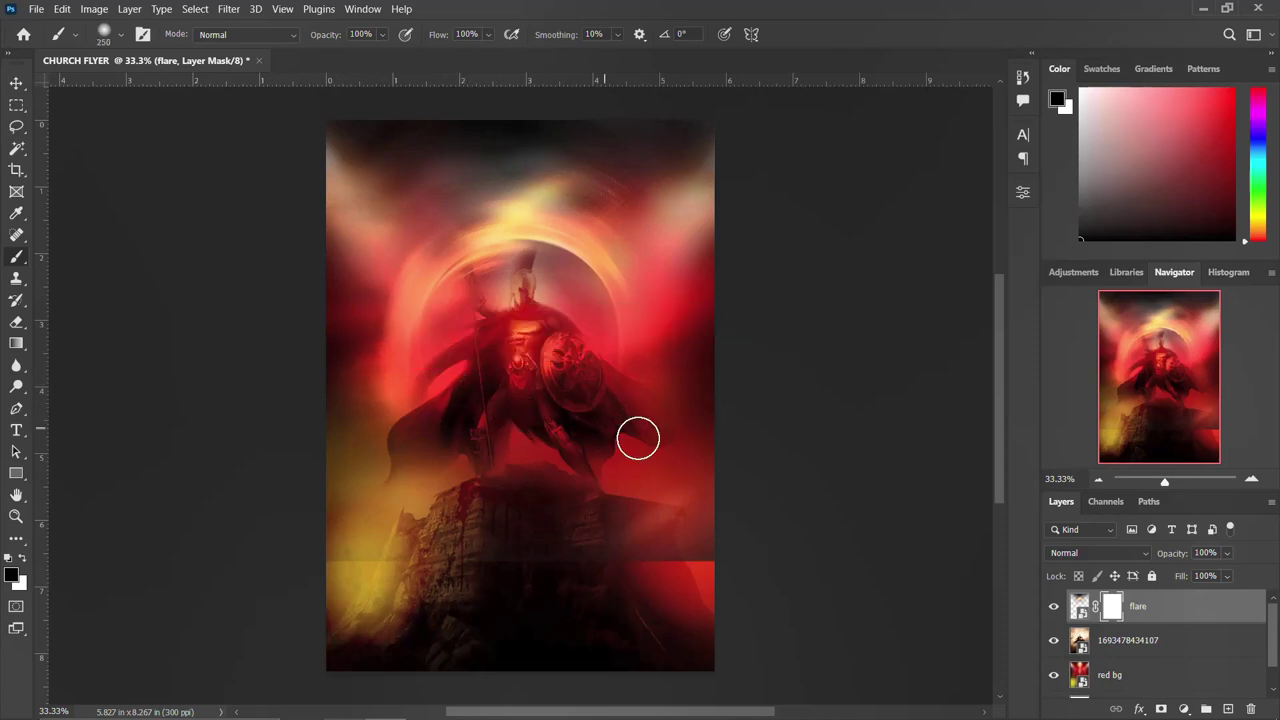
key(bracketright)
key(bracketright)
key(bracketright)
key(bracketright)
key(bracketright)
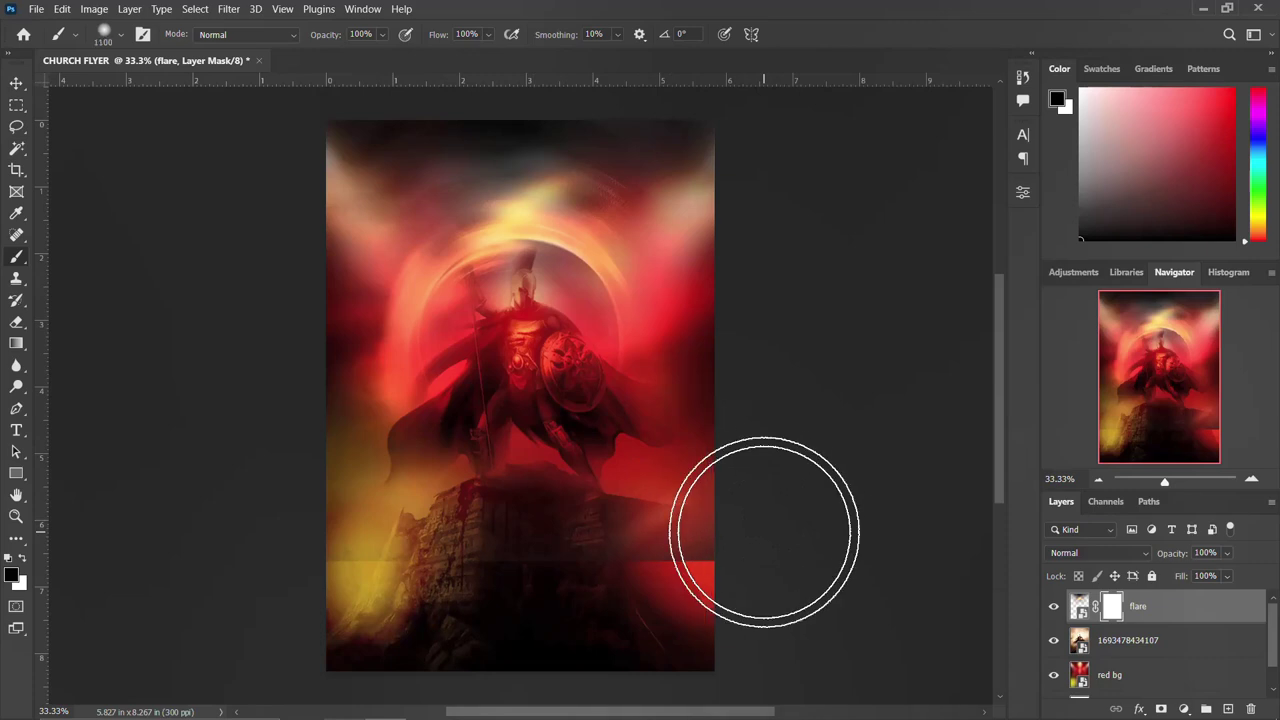
mouse_move(371, 555)
mouse_down()
mouse_move(286, 543)
mouse_move(309, 529)
mouse_up()
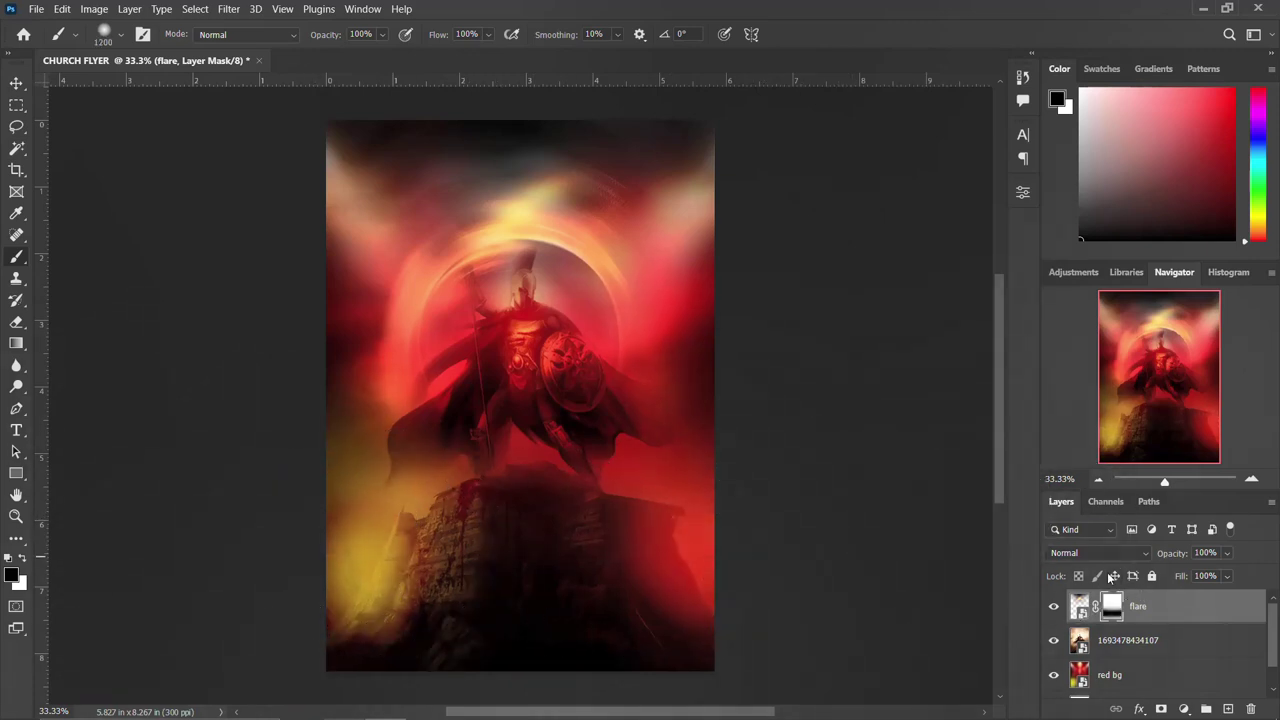
click(1112, 556)
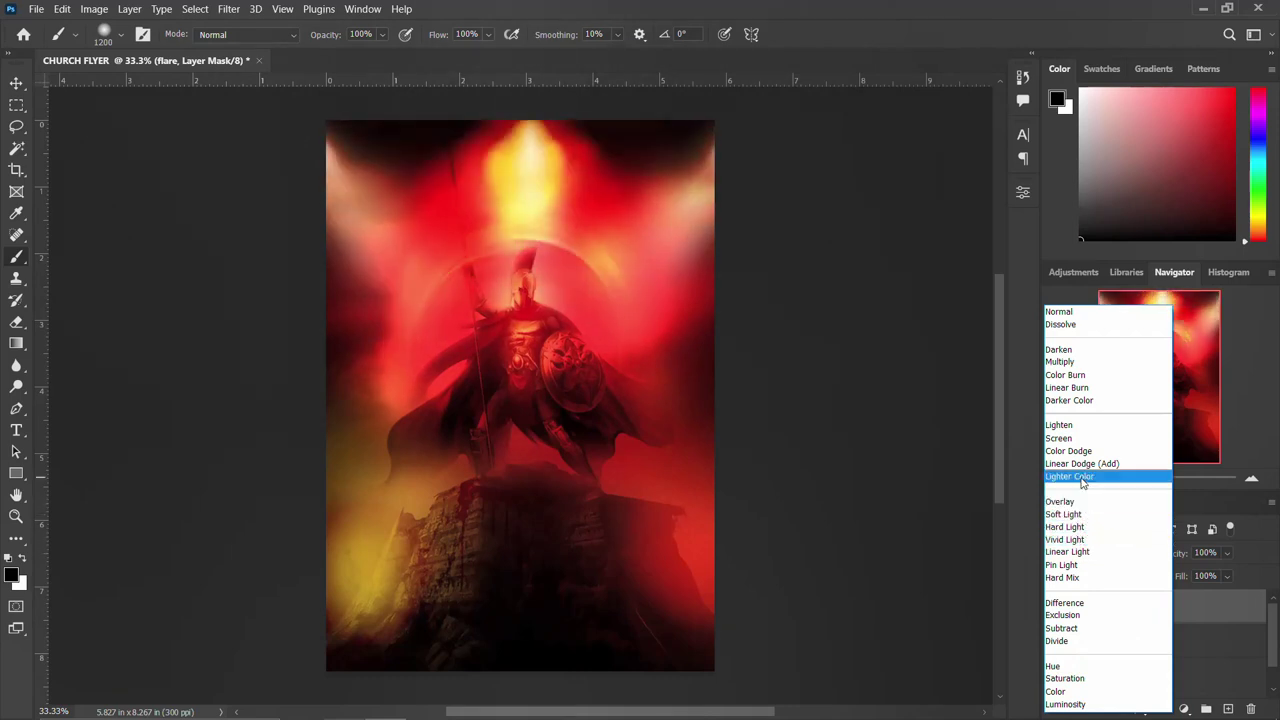
click(1071, 352)
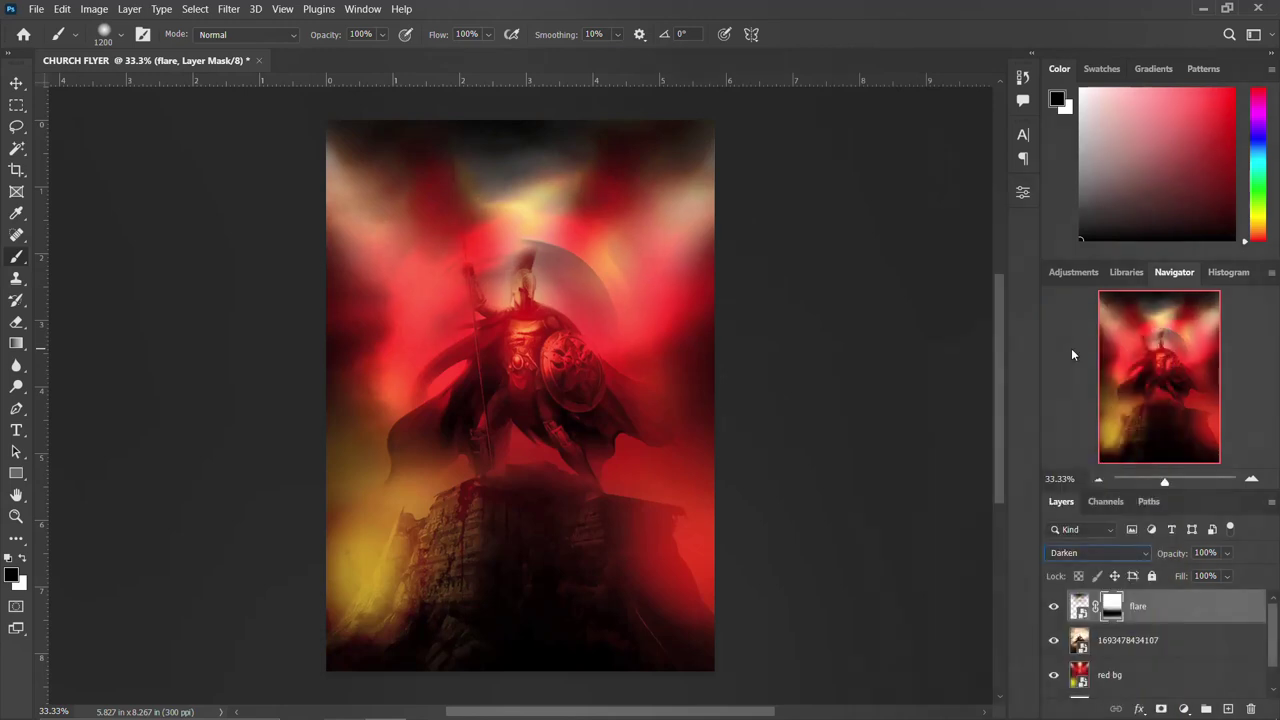
Add a Gradient fill layer using the Foreground to Transparent preset
click(1184, 709)
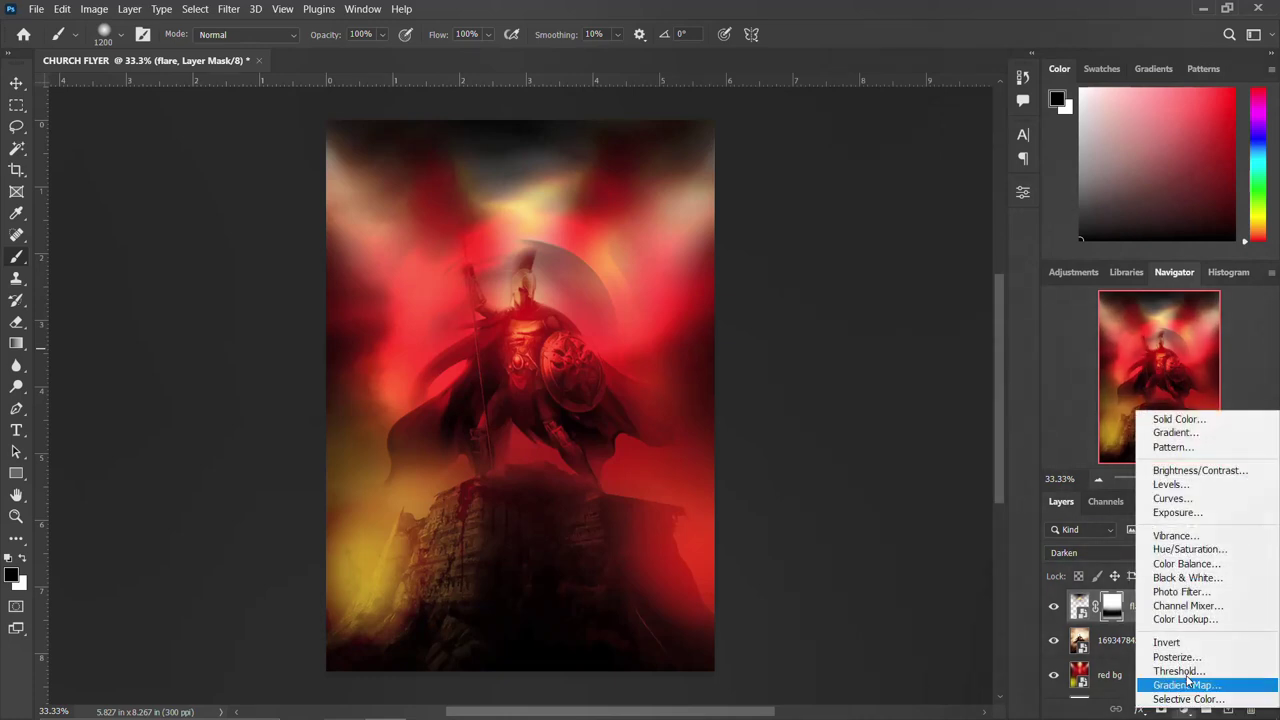
click(1187, 432)
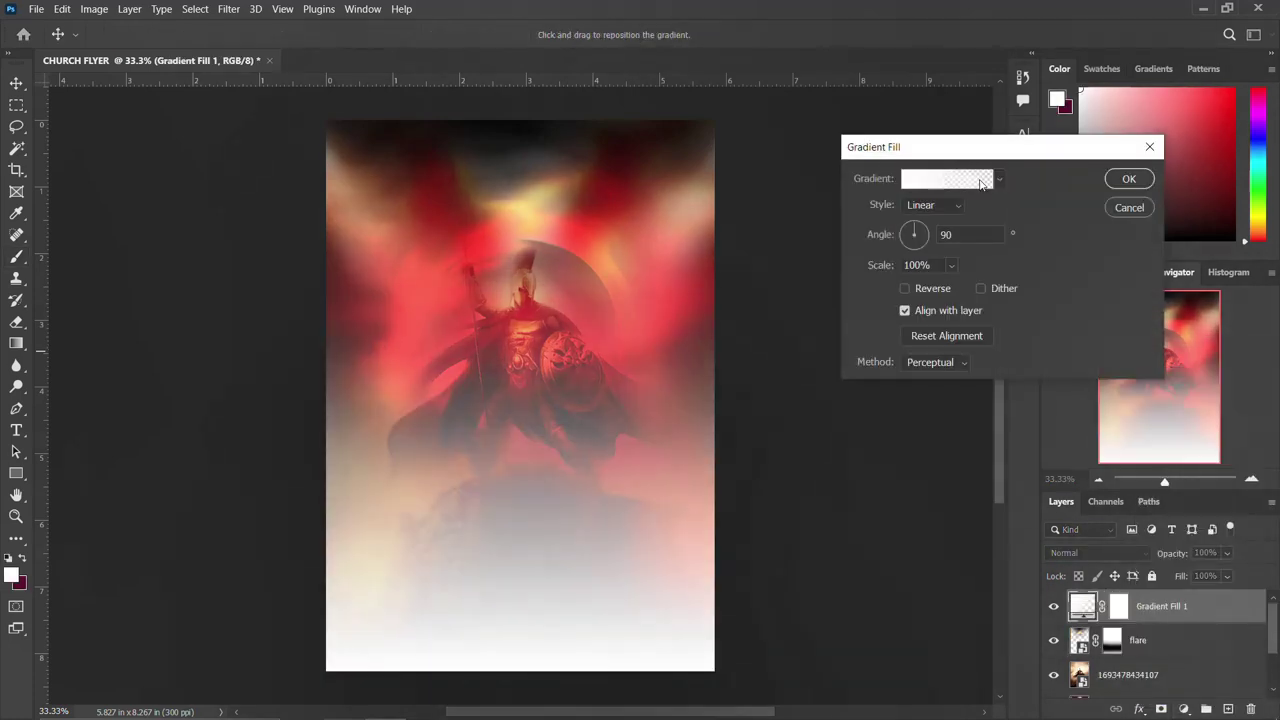
click(981, 183)
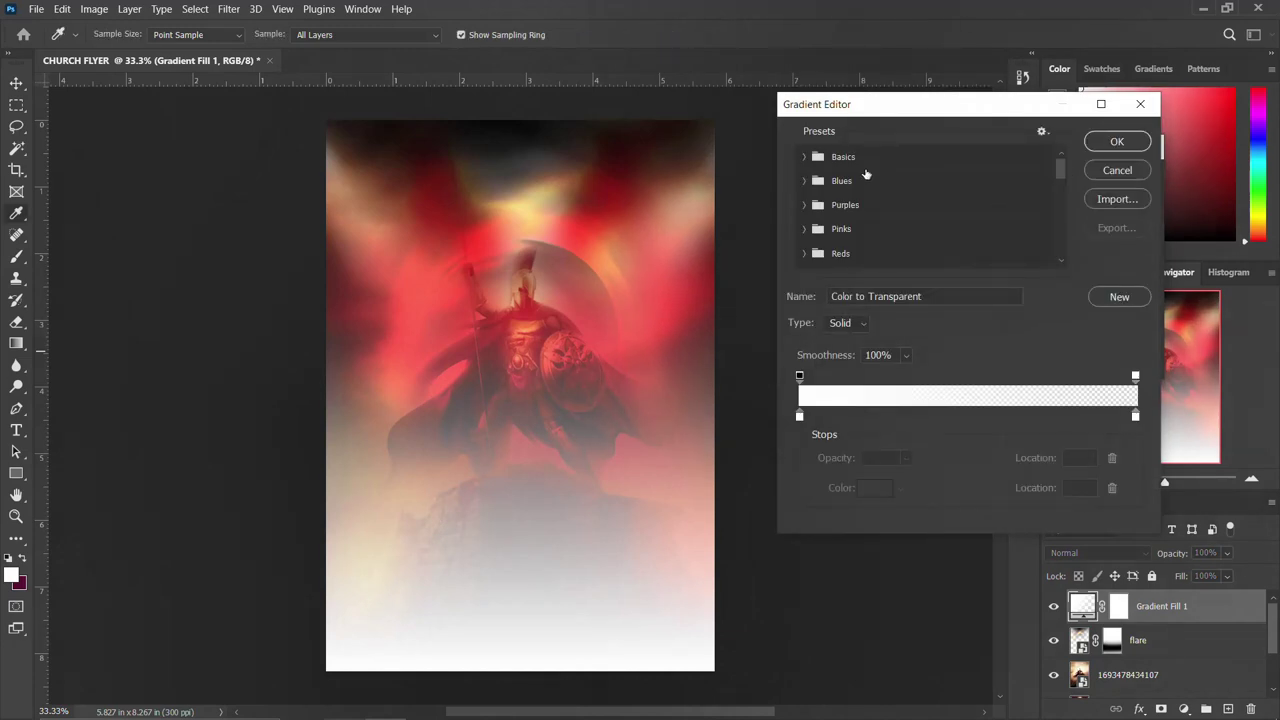
click(803, 158)
click(852, 186)
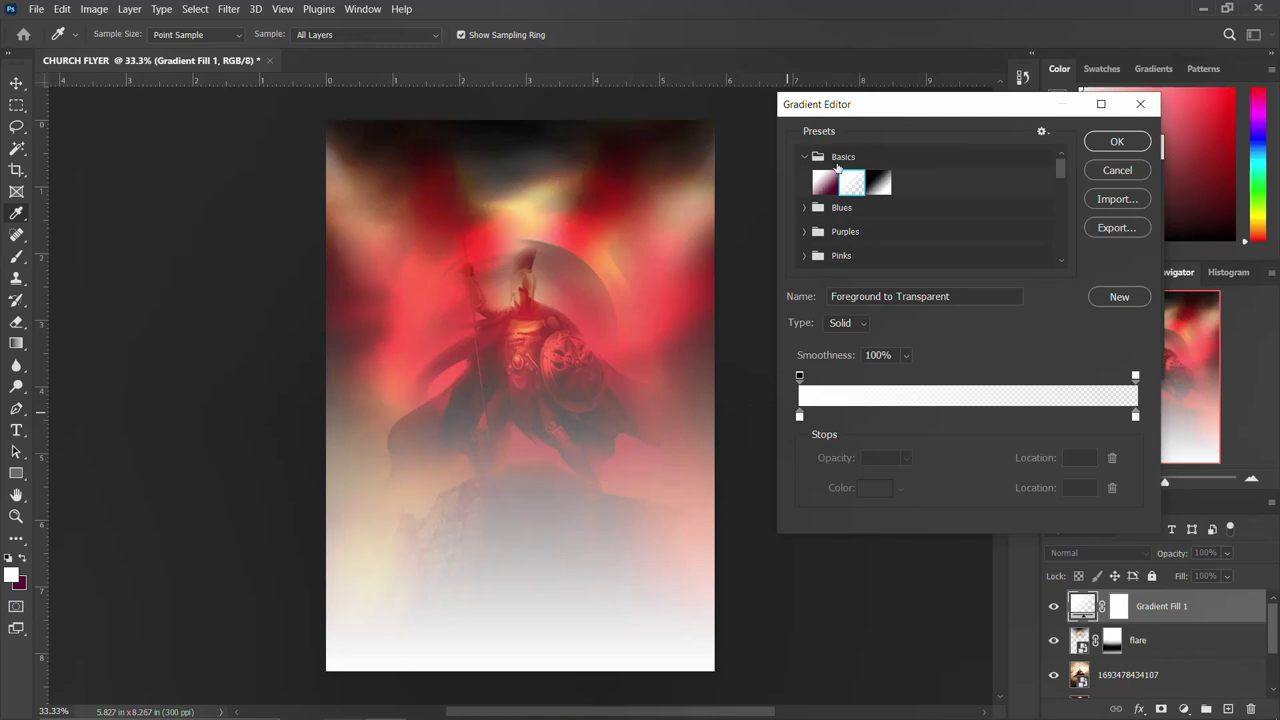
Make the gradient's left stop black (#000000), confirm the fill, and blend it in Hard Light
double_click(800, 416)
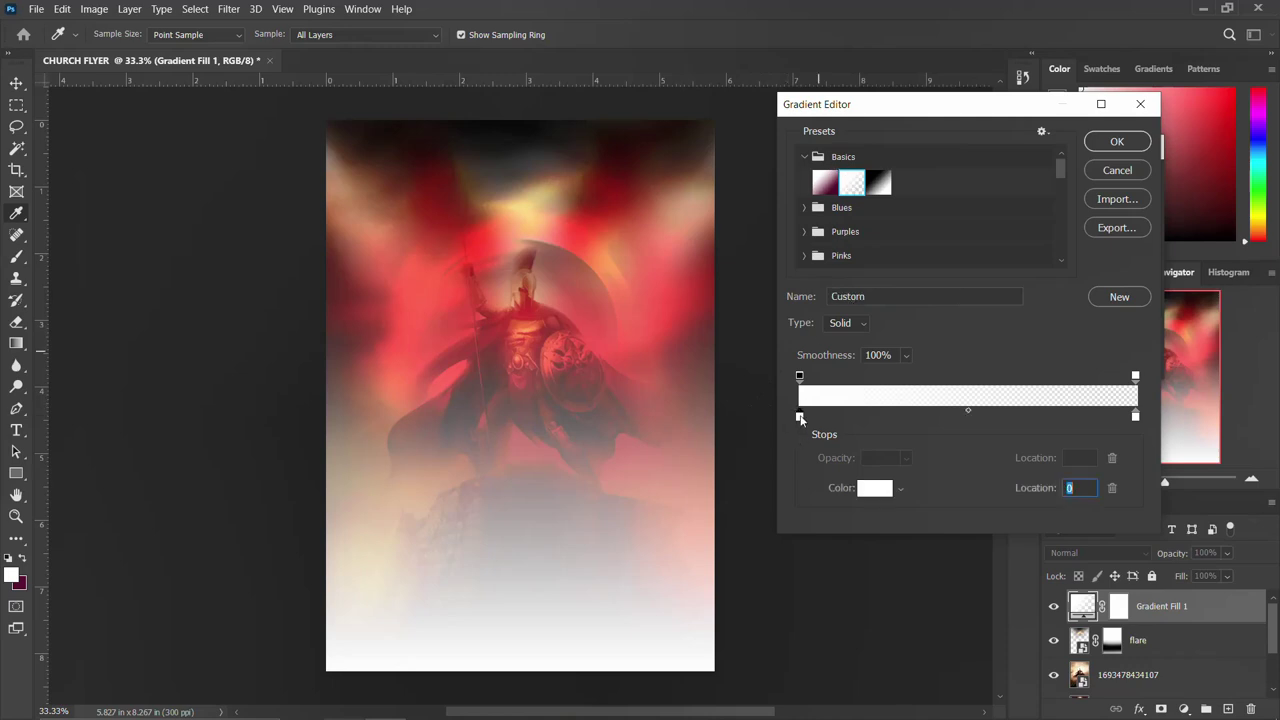
text(000000)
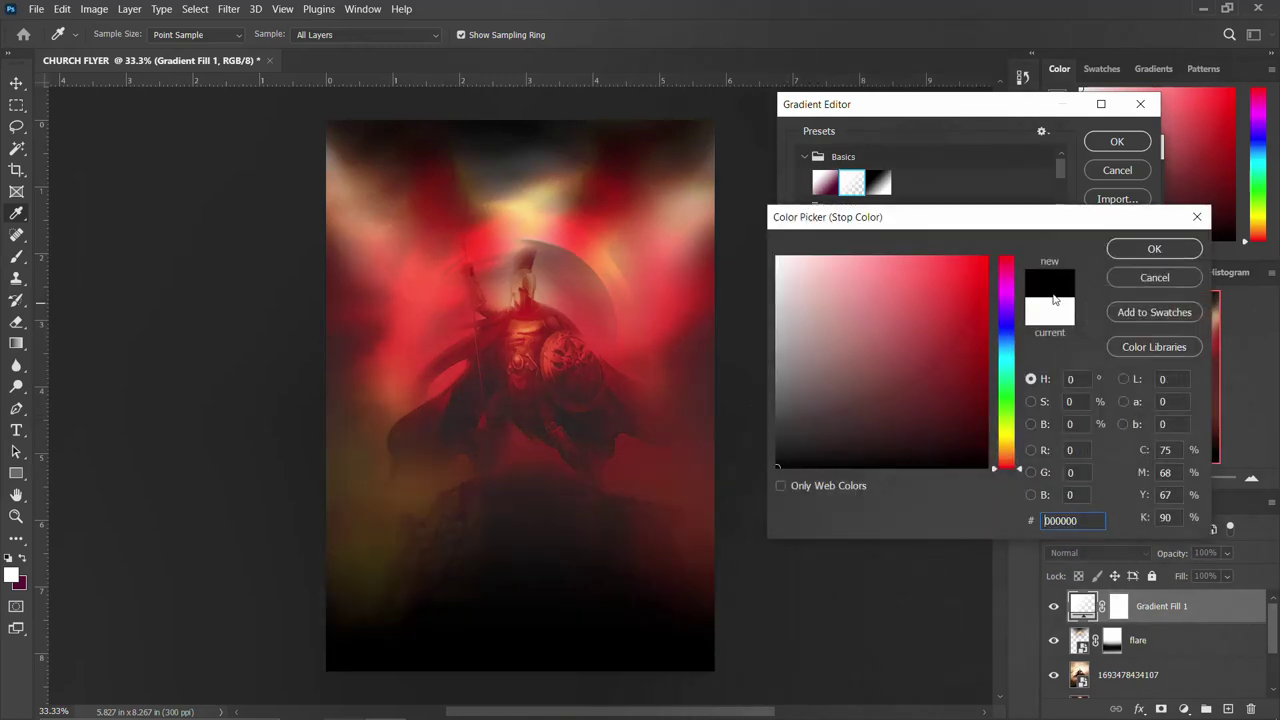
click(1154, 248)
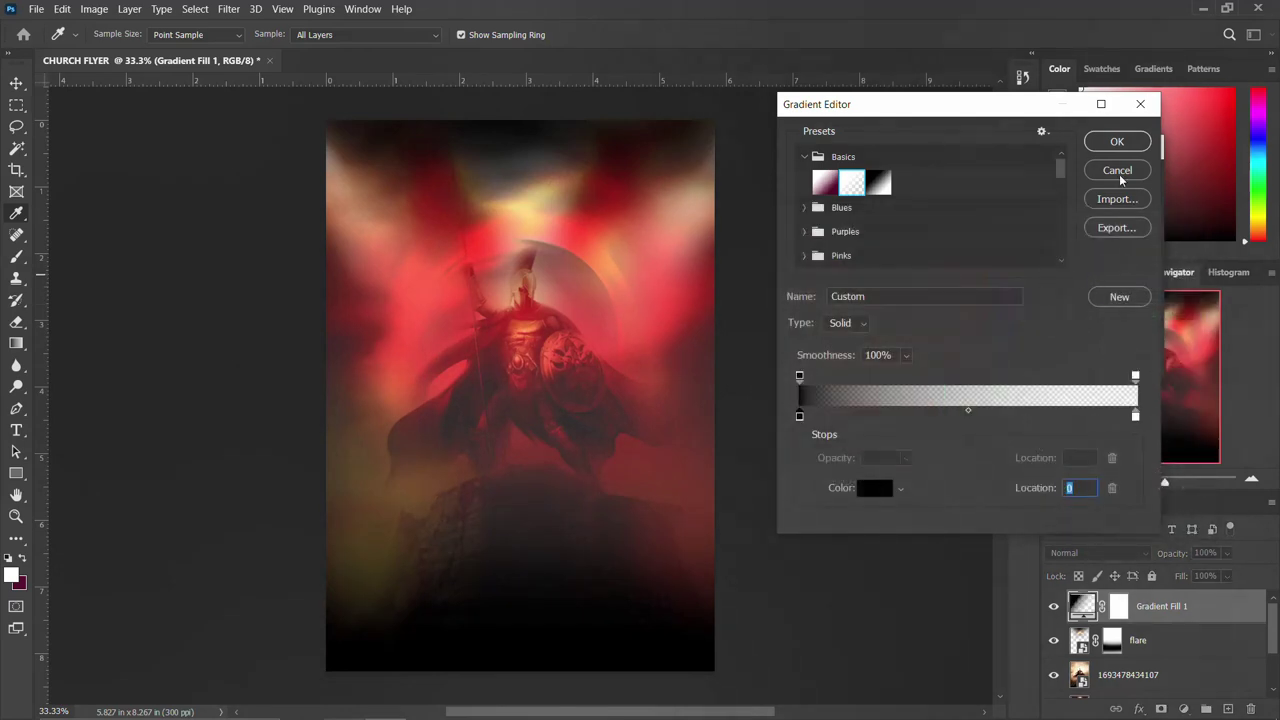
click(1120, 142)
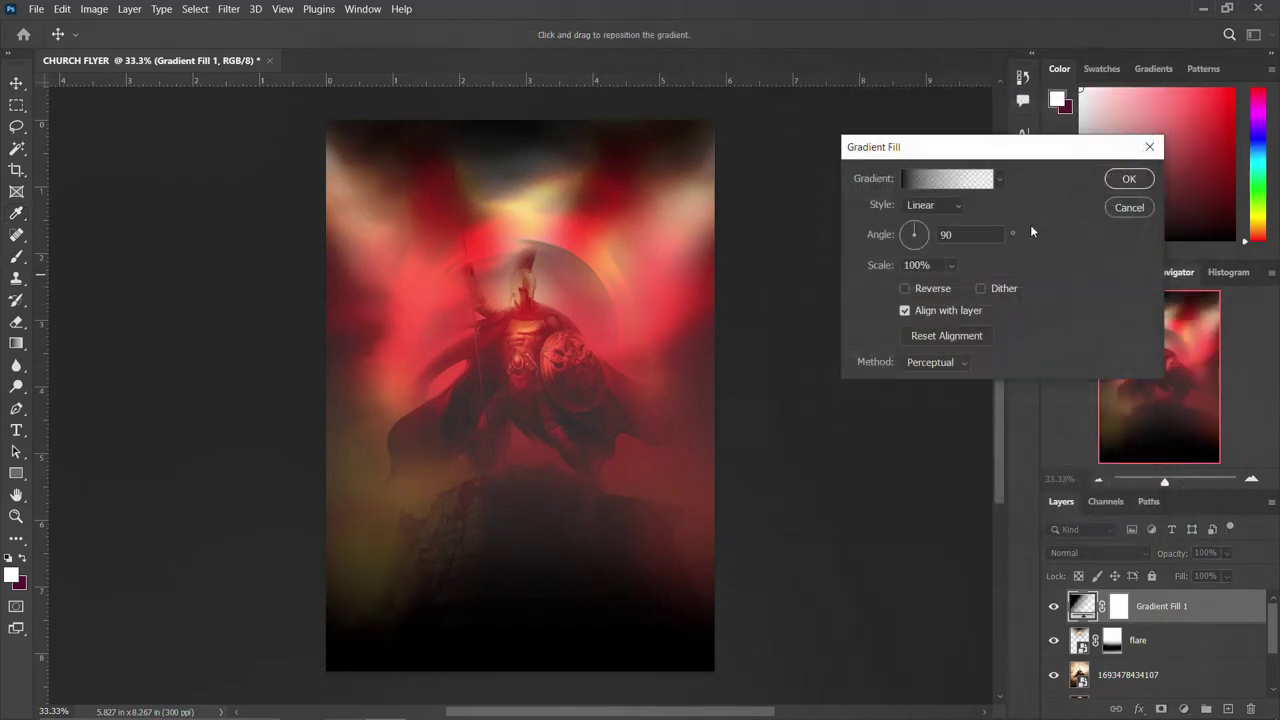
click(1128, 179)
click(1103, 555)
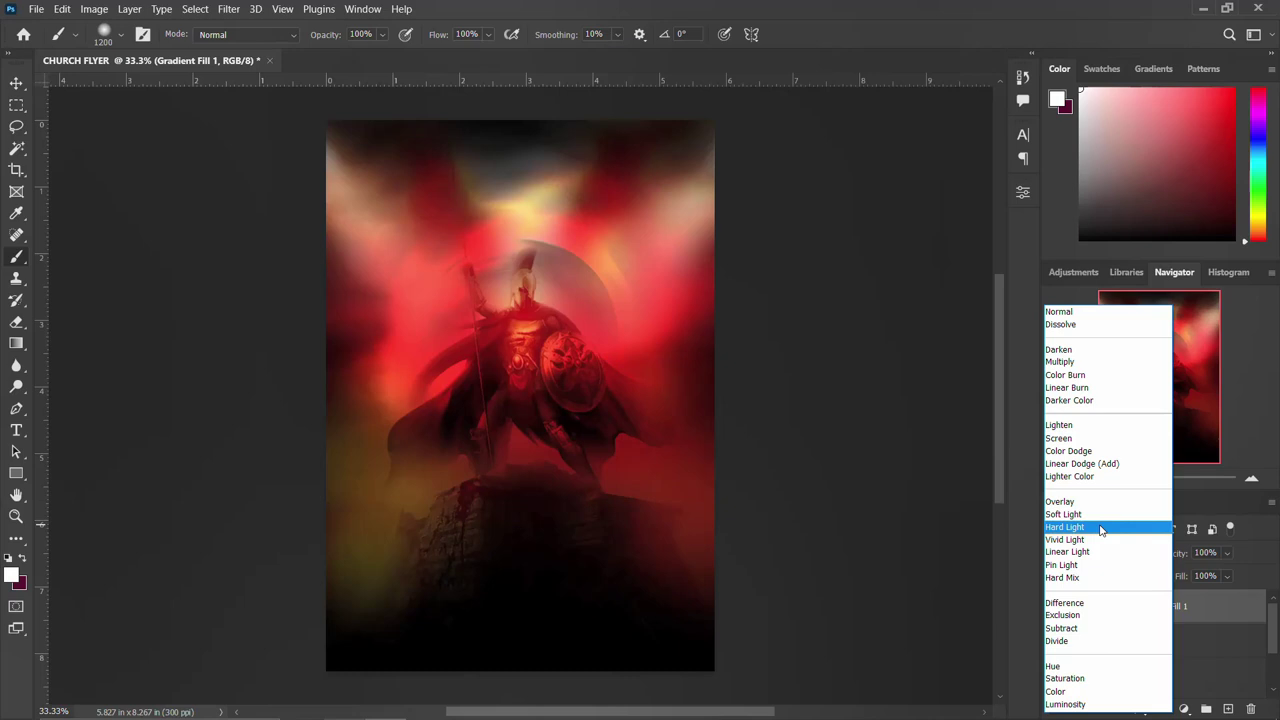
click(1101, 529)
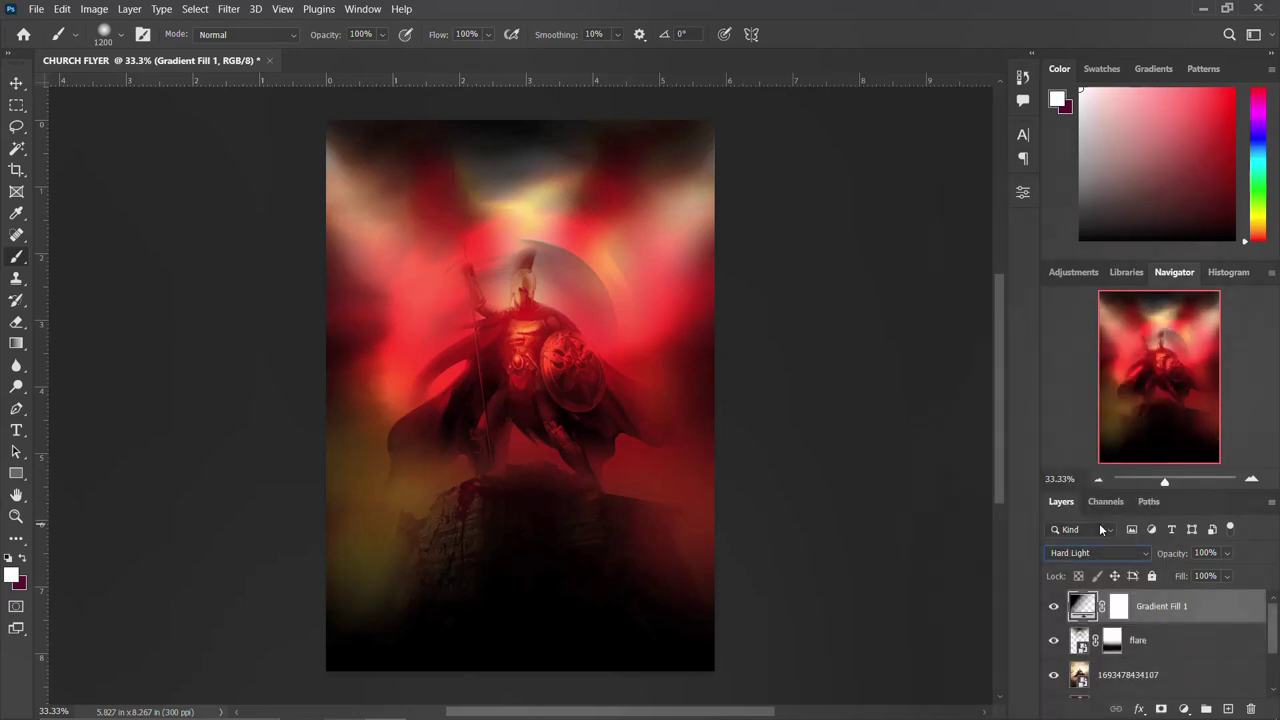
Select the gradient, flare, warrior, red bg and Layer 0 layers and group them as BACKGROUND
scroll(1155, 671, down, 2)
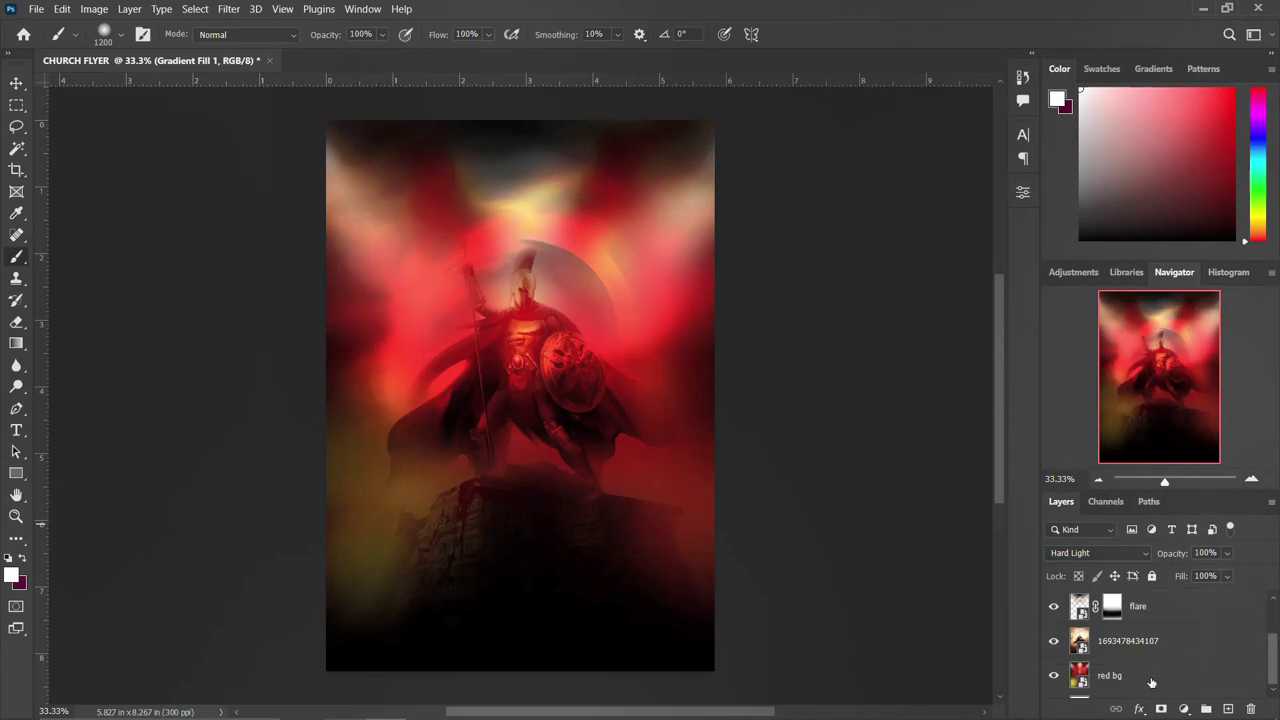
shift+click(1140, 682)
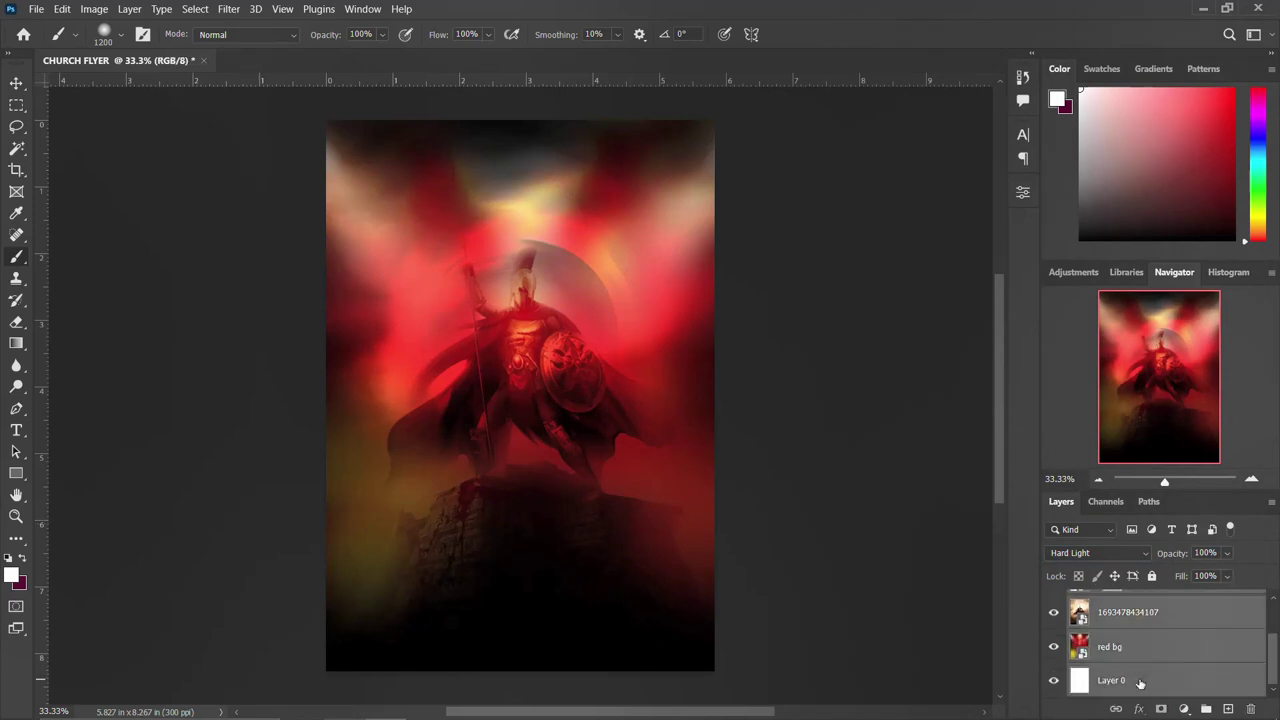
key(ctrl+g)
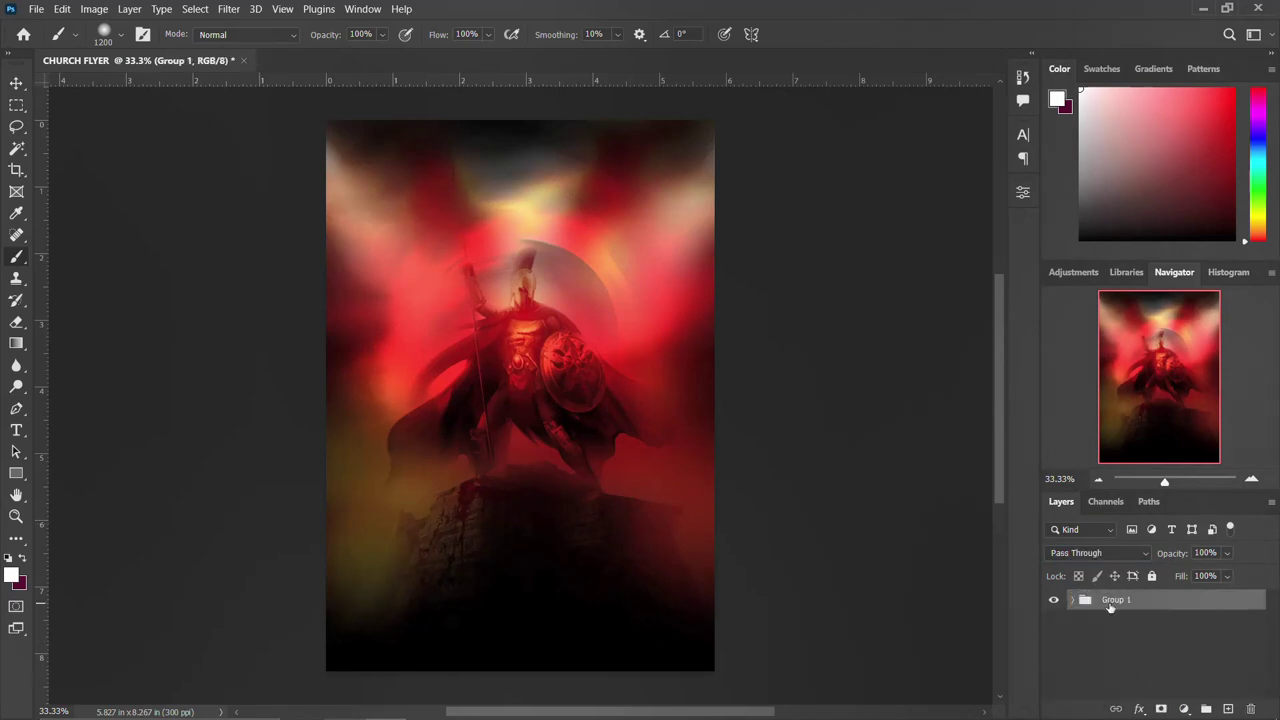
text(BACKGROUND)
key(Return)
key(Return)
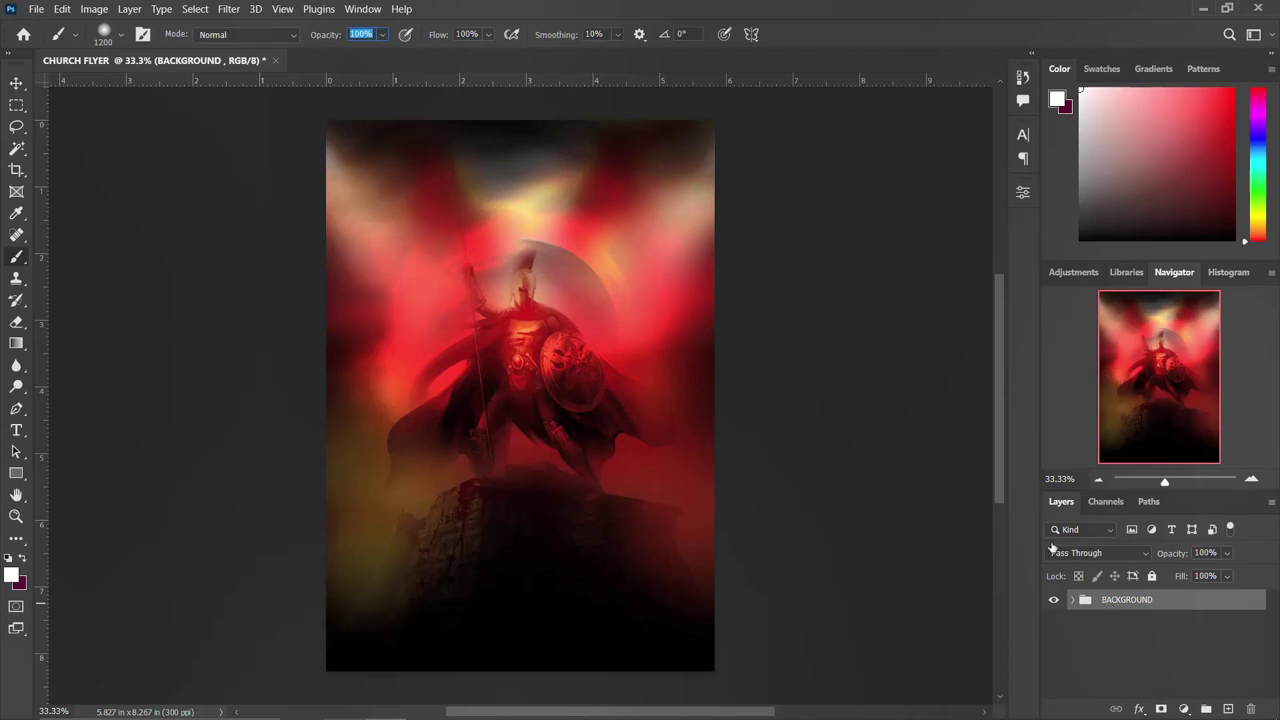
key(Return)
Switch to the Move tool and open the EVIL PLOT FLYER folder
click(16, 82)
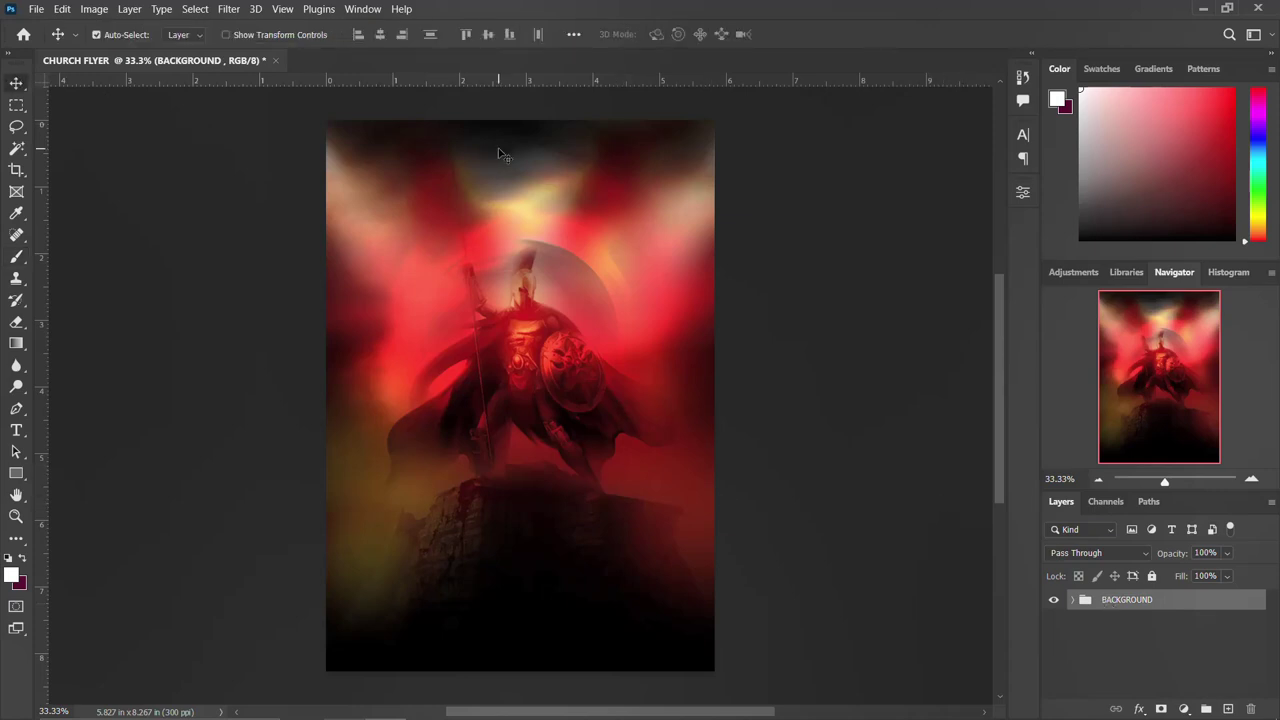
scroll(560, 278, up, 1)
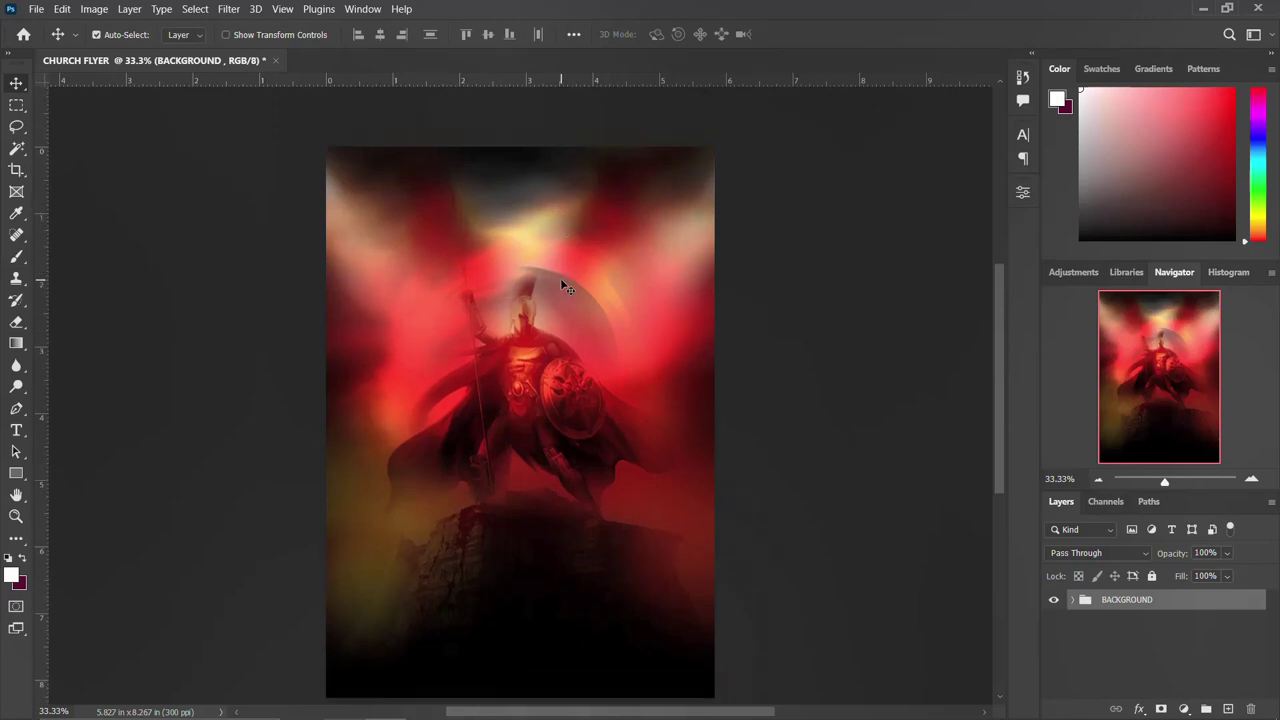
scroll(561, 281, down, 1)
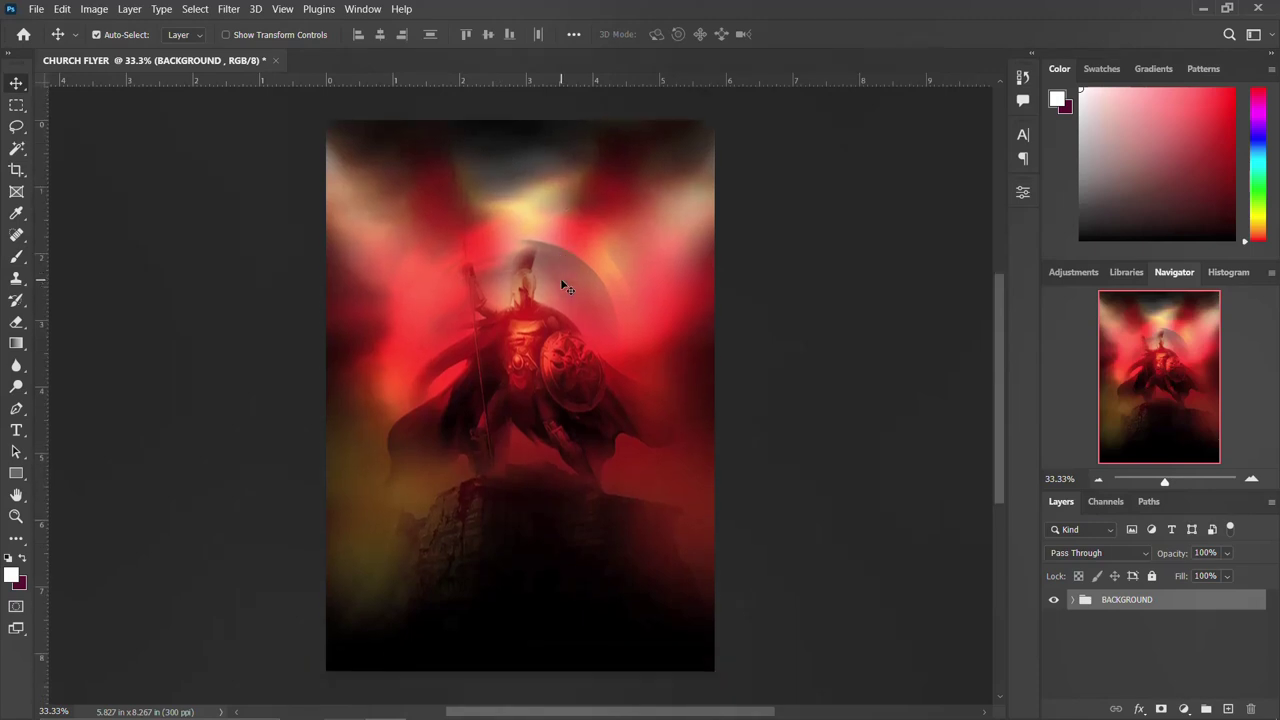
click(343, 703)
Drag FACEBOOK copy into the flyer and position it at the top centre
drag(812, 196, 180, 376)
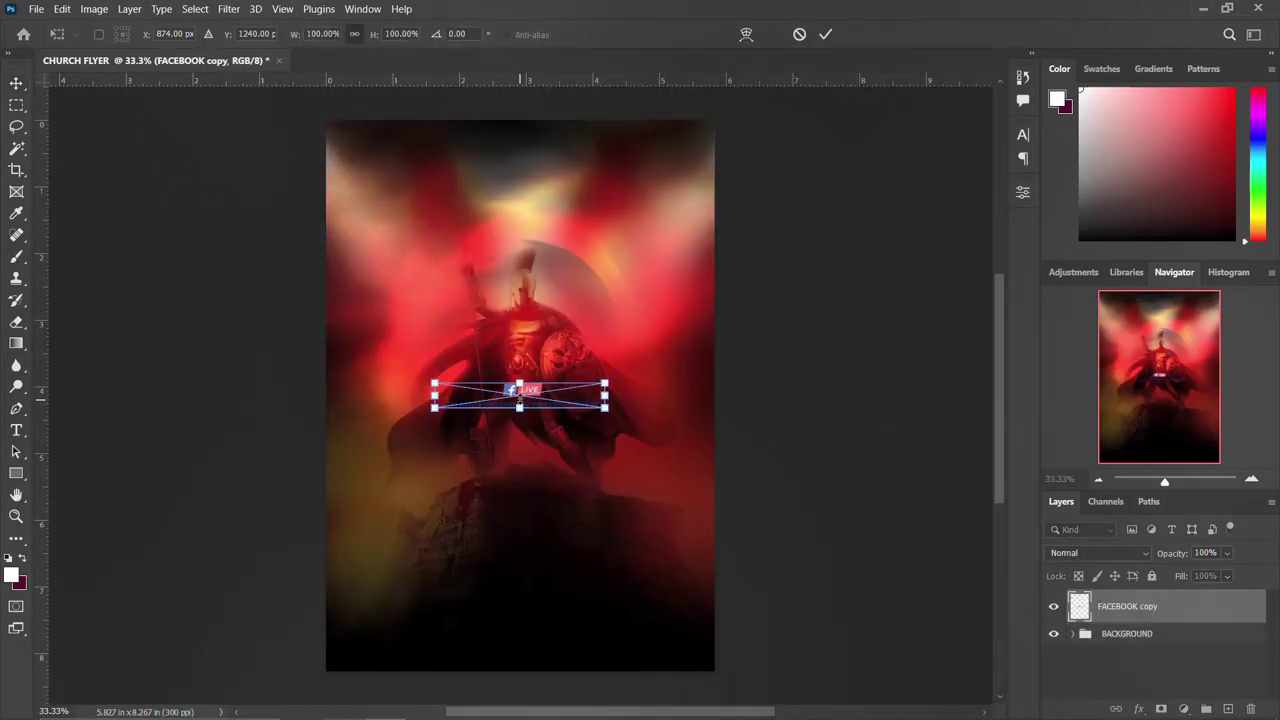
drag(524, 398, 523, 190)
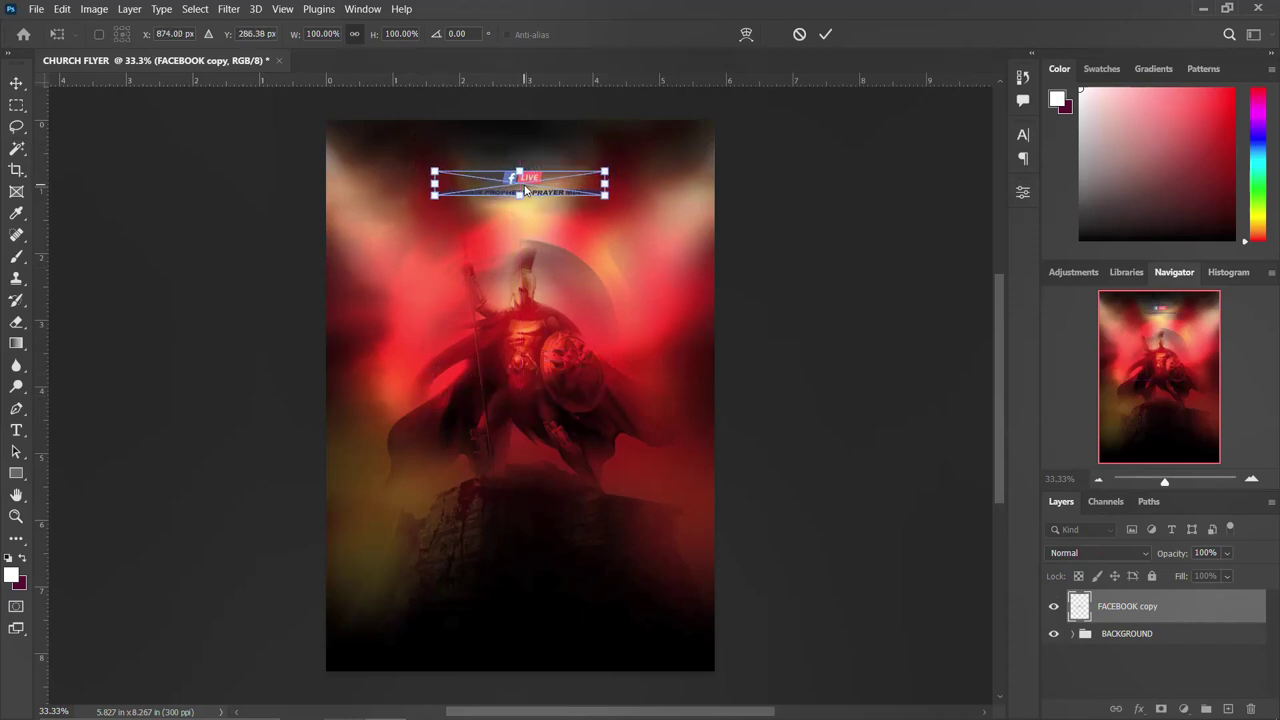
key(Return)
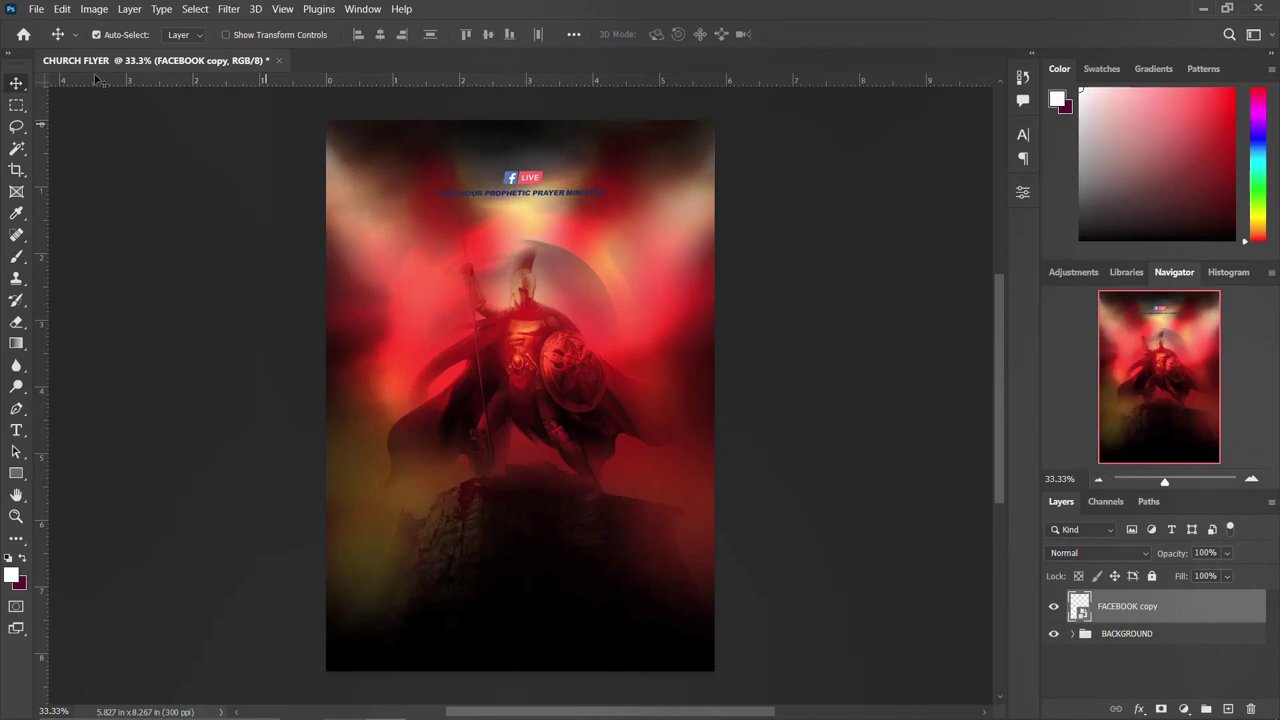
click(18, 110)
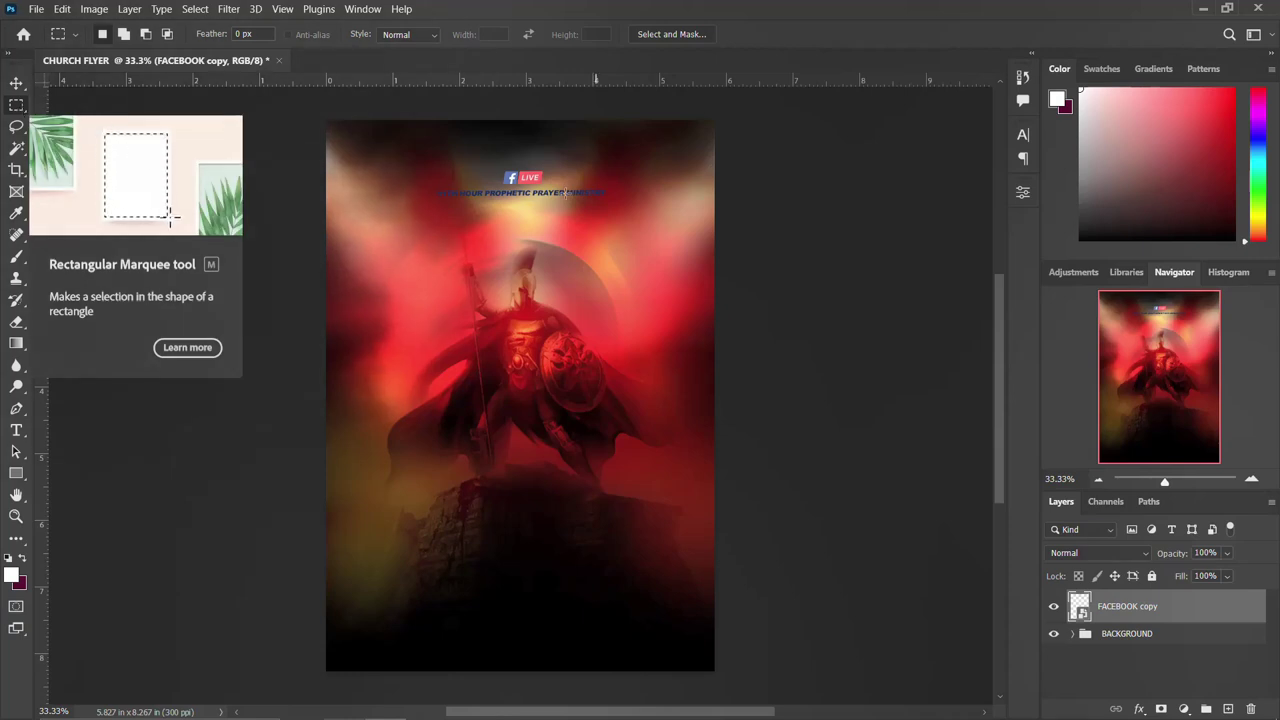
Select the ministry name line under the banner and copy it onto a new Layer 1
drag(633, 205, 420, 186)
click(420, 186)
key(ctrl+z)
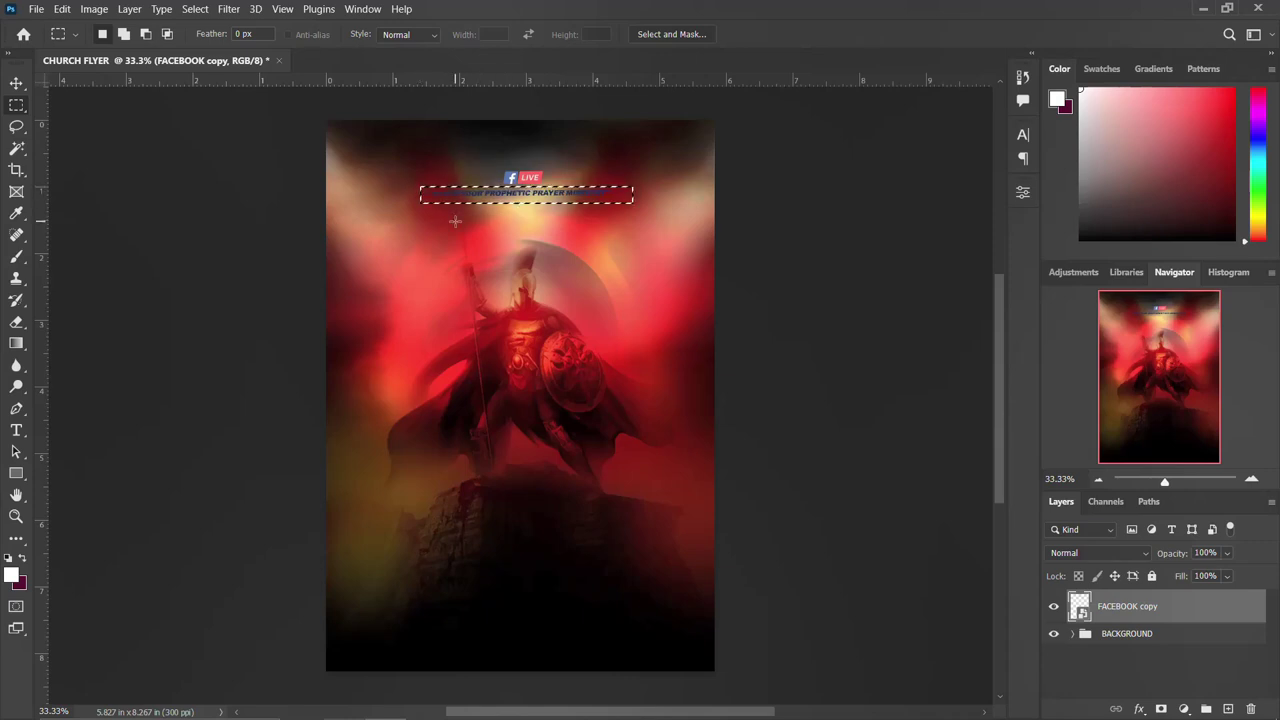
key(ctrl+j)
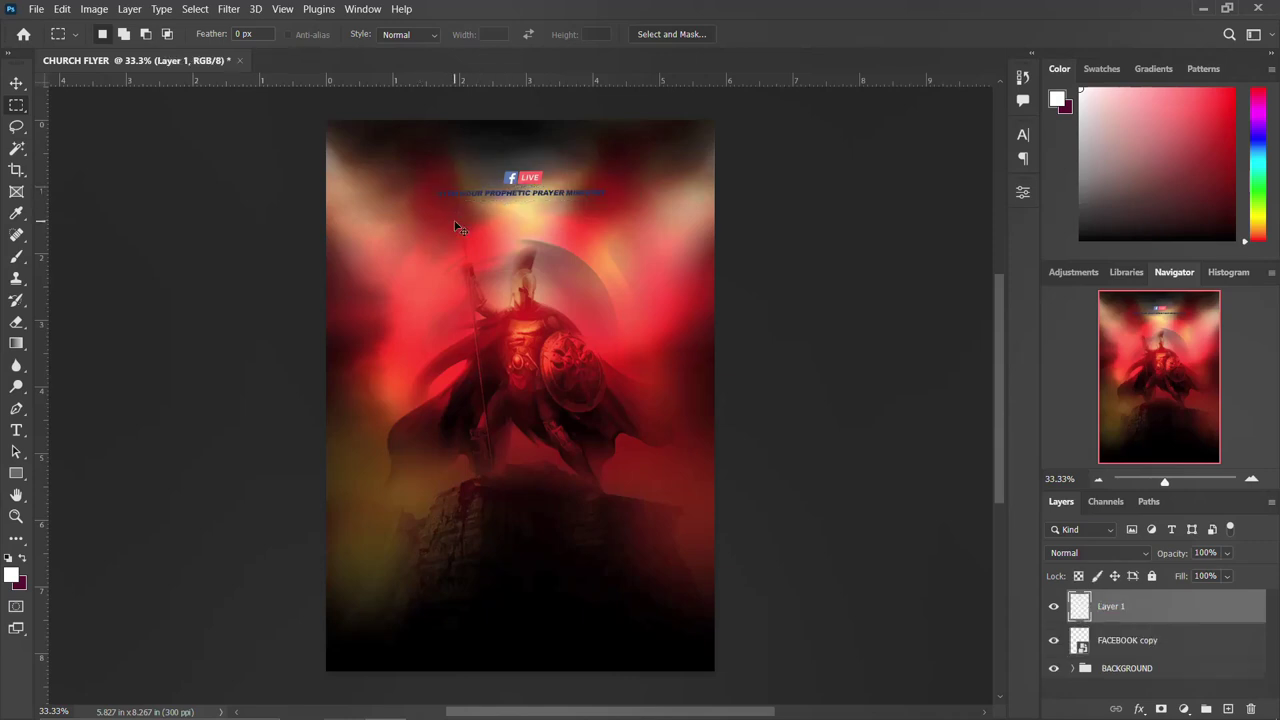
Give Layer 1 a white Color Overlay layer style
double_click(1238, 612)
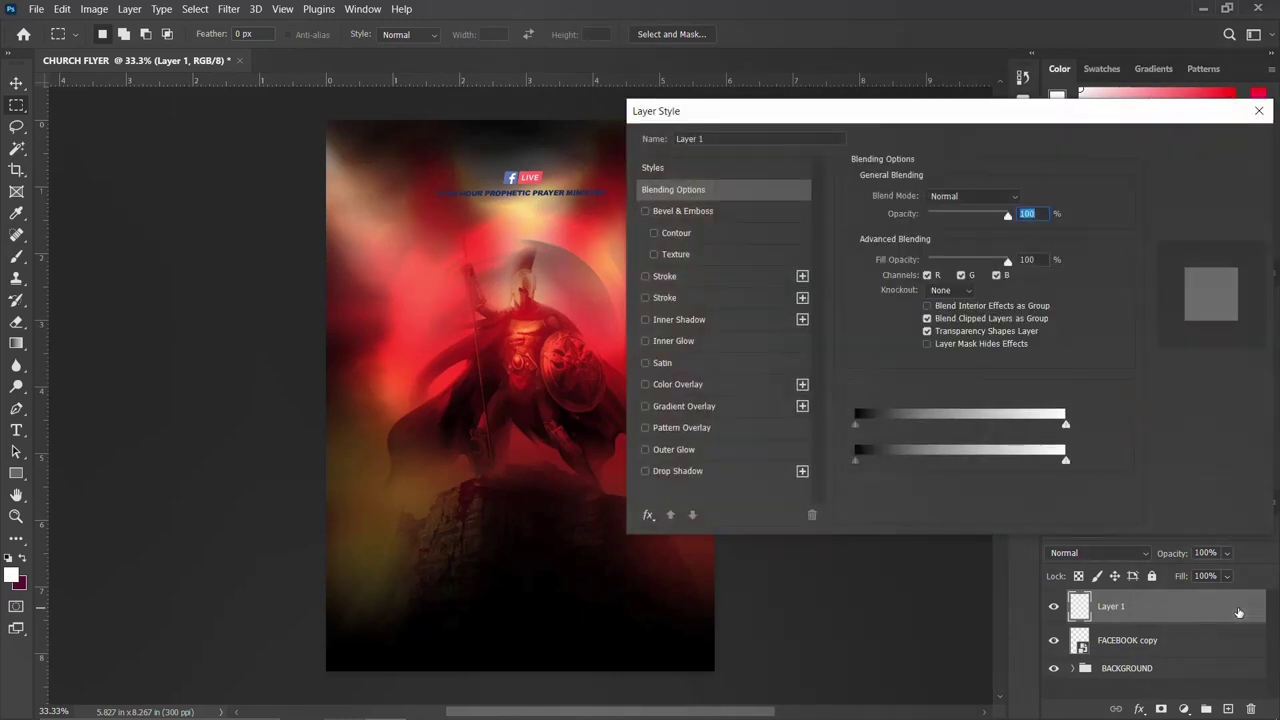
click(672, 385)
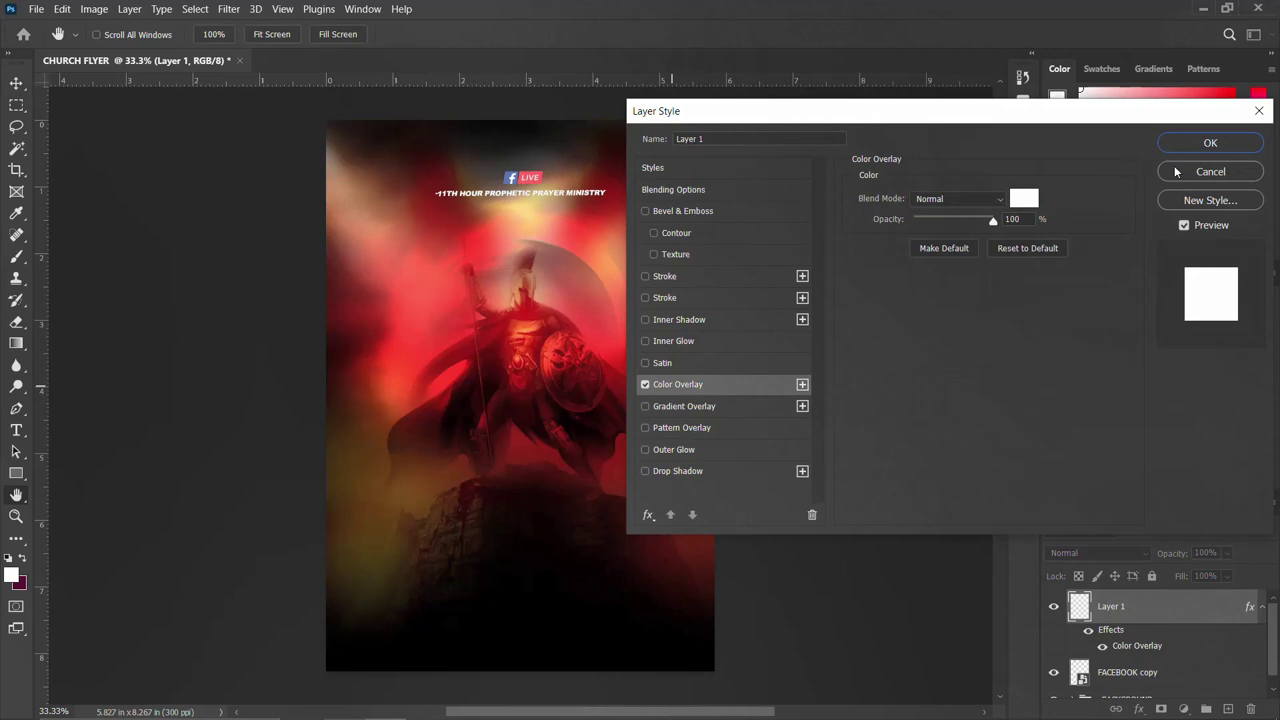
click(1024, 198)
drag(805, 309, 728, 214)
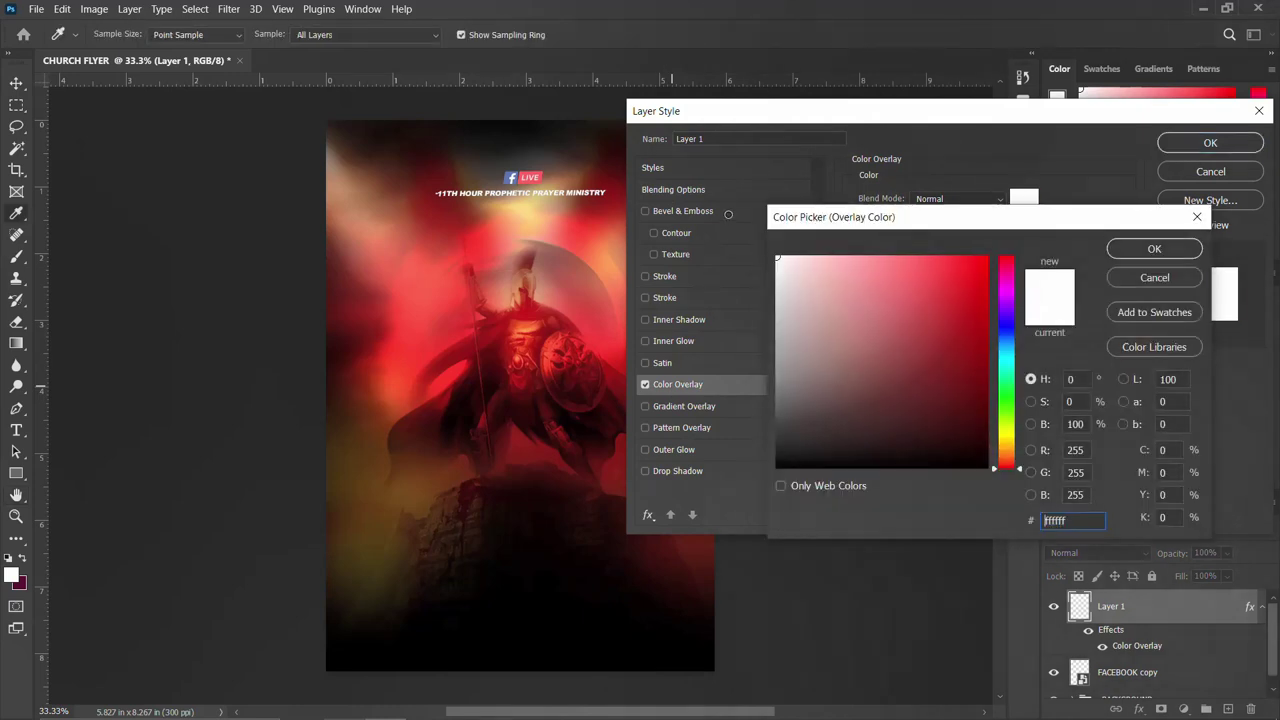
click(1150, 248)
click(1228, 146)
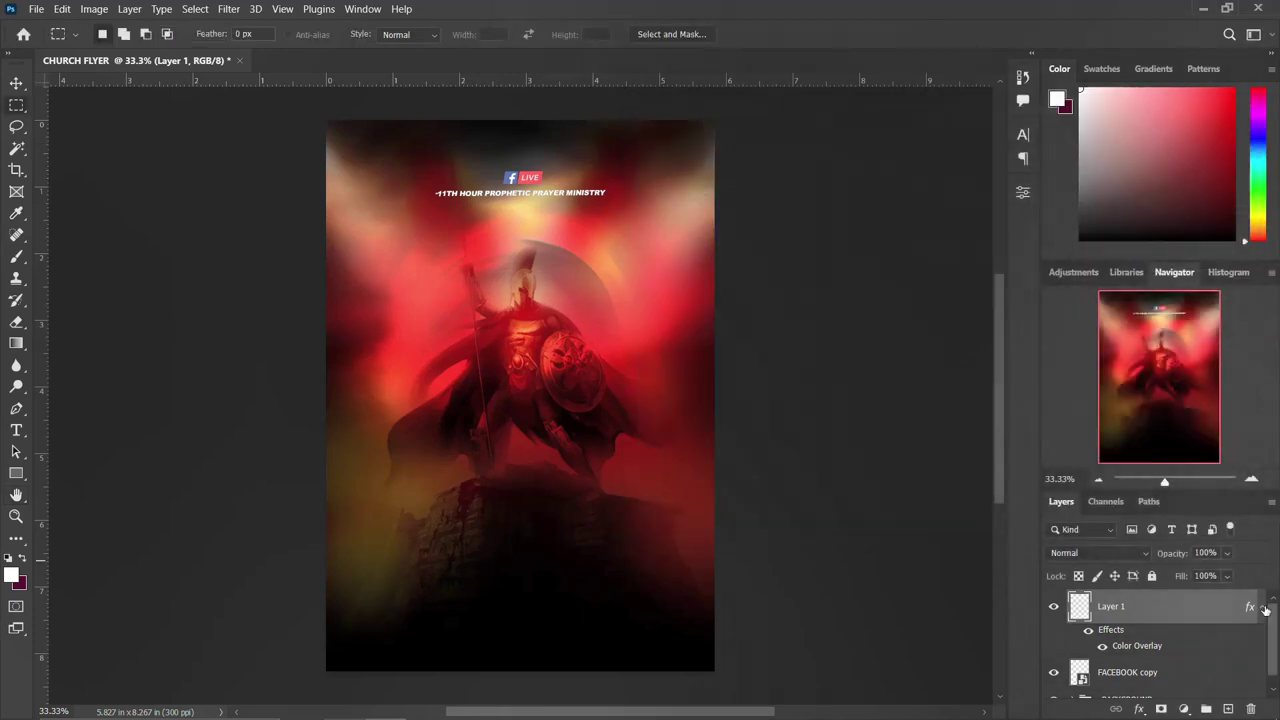
click(1265, 610)
Group Layer 1 with FACEBOOK copy and name the group LOGO
shift+click(1130, 652)
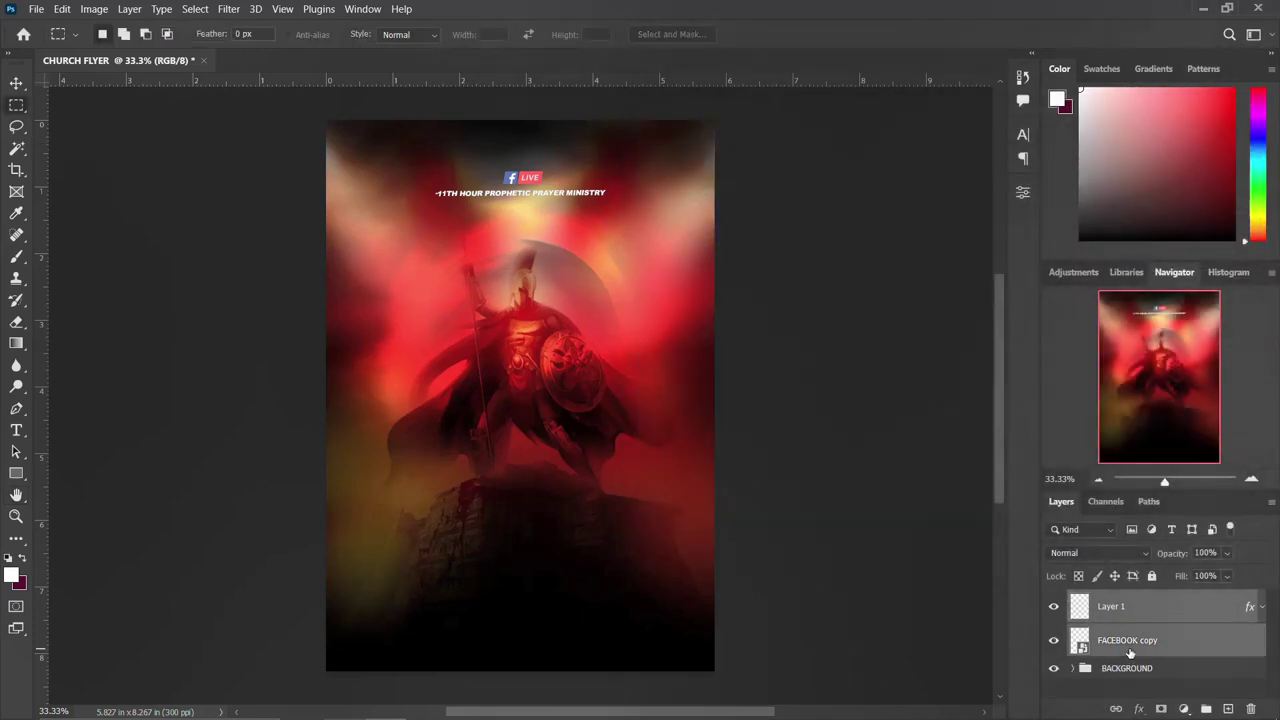
key(ctrl+g)
double_click(1112, 599)
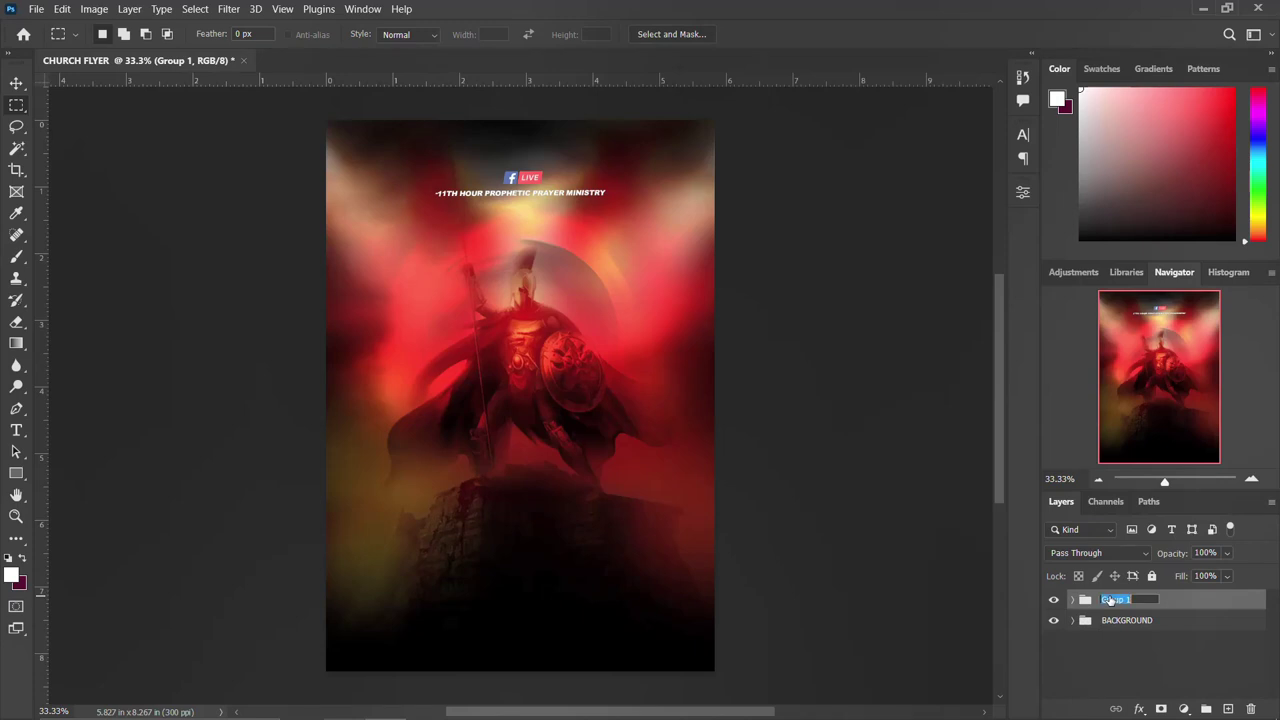
text(LOGO)
key(Return)
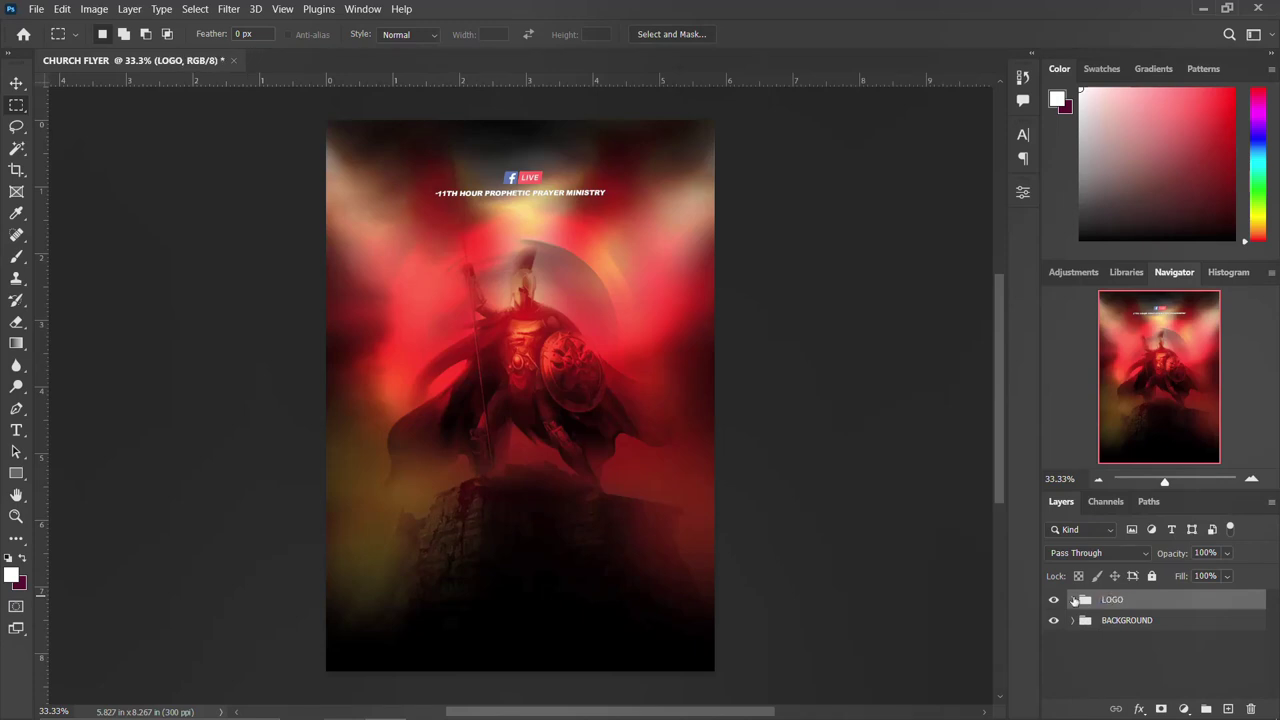
Create a placeholder text layer above the warrior and set its size to 20 pt
click(16, 85)
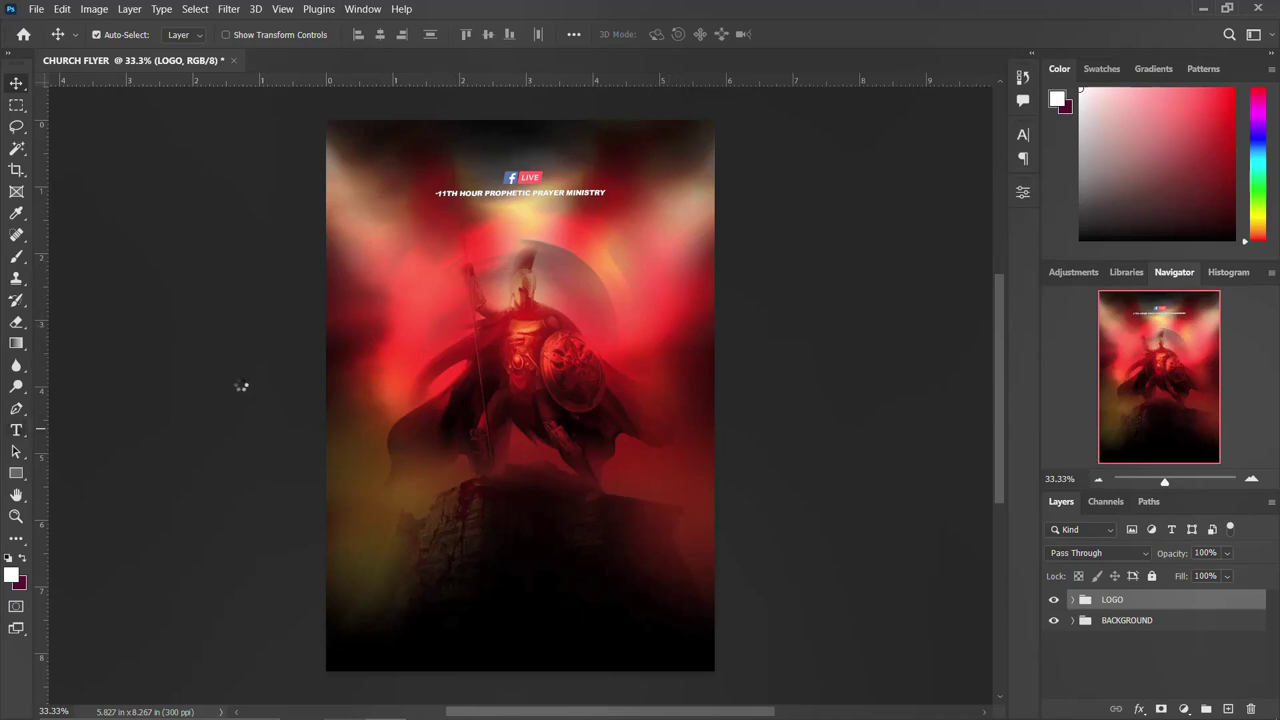
click(16, 430)
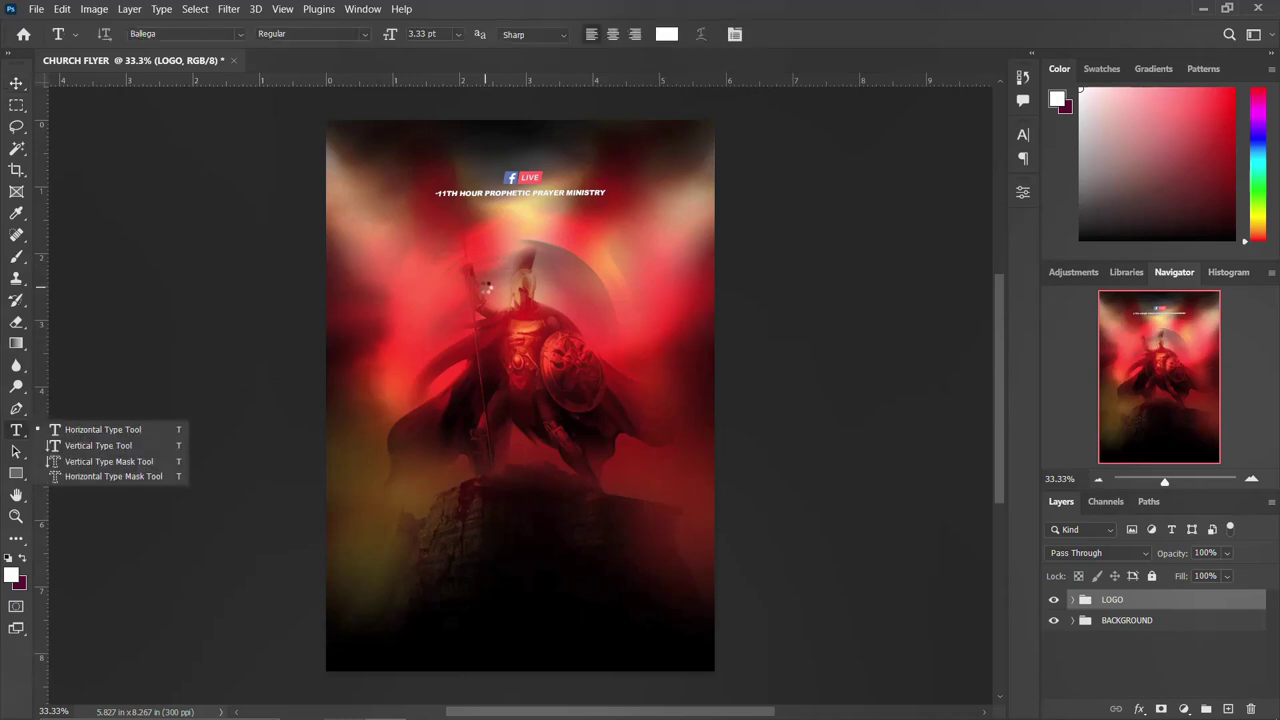
click(89, 431)
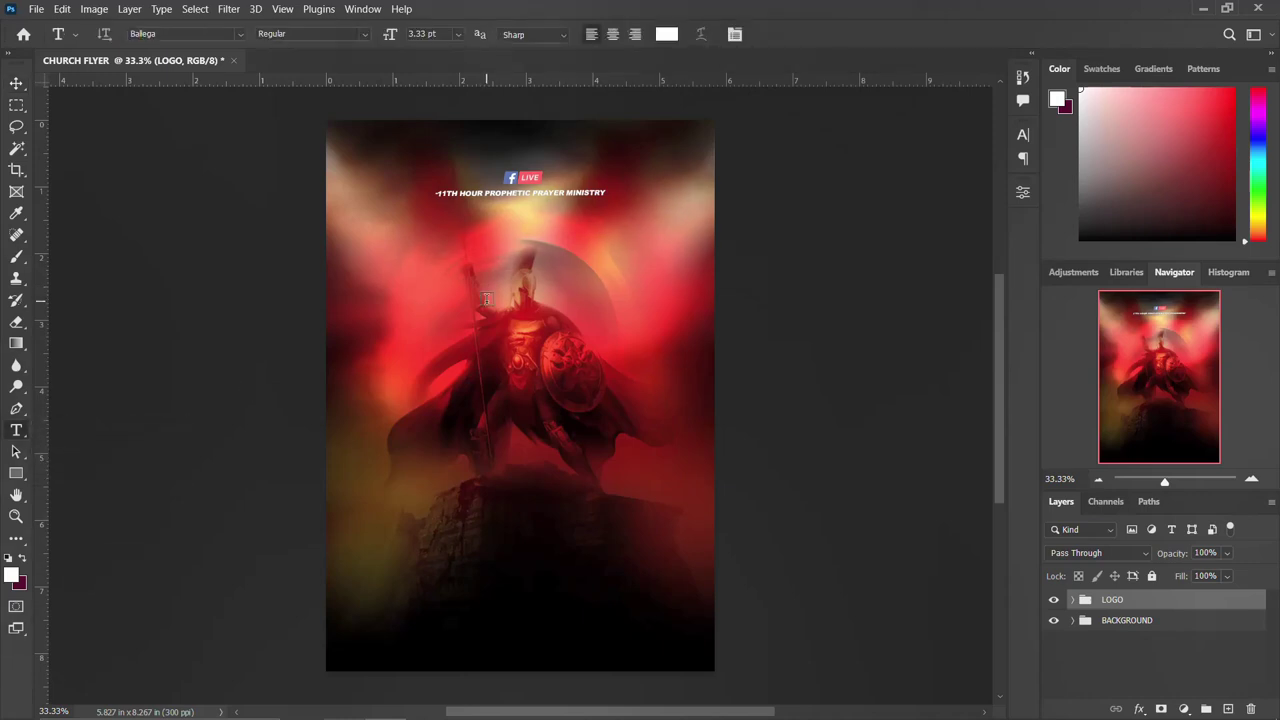
click(486, 299)
key(ctrl+Return)
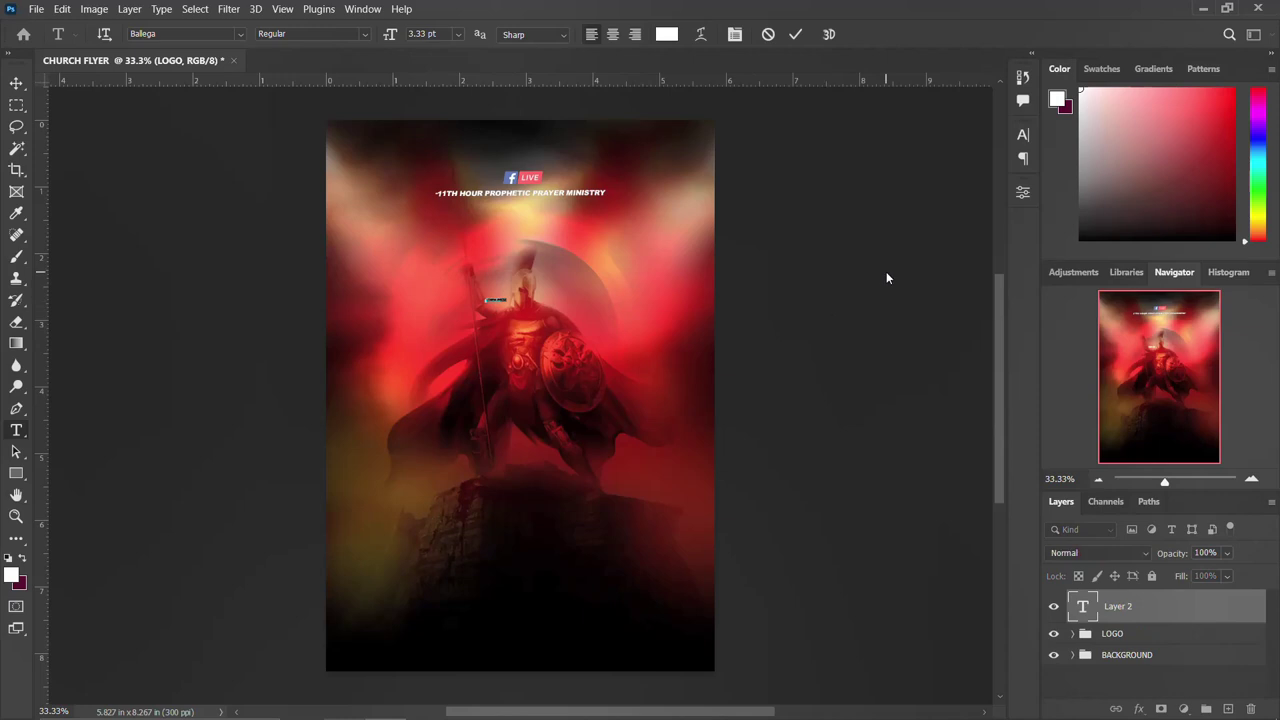
click(1023, 136)
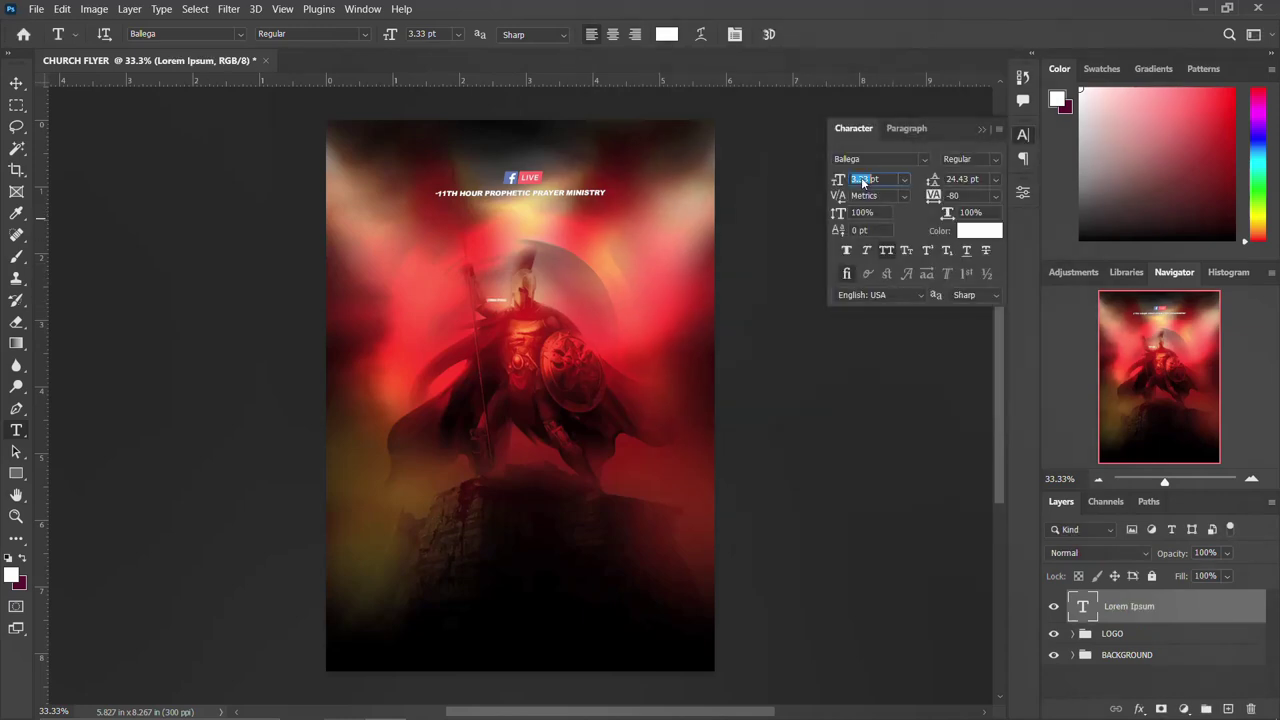
text(20)
key(Return)
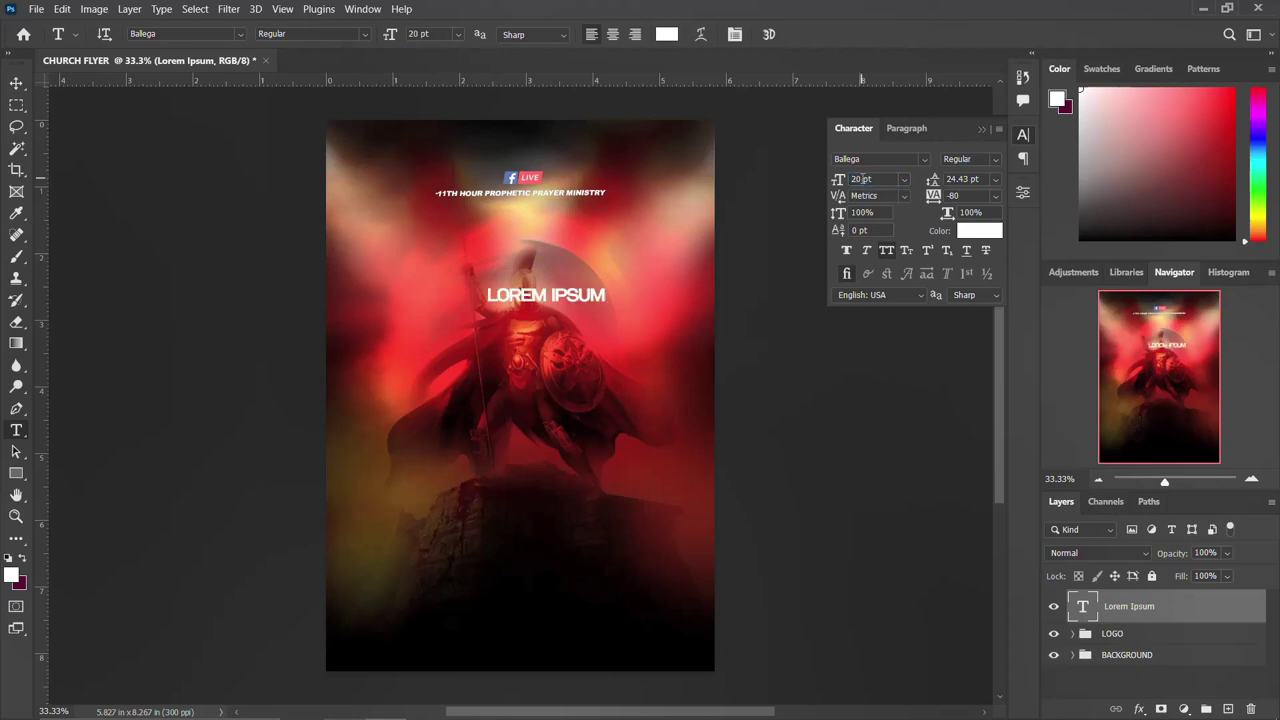
click(1023, 138)
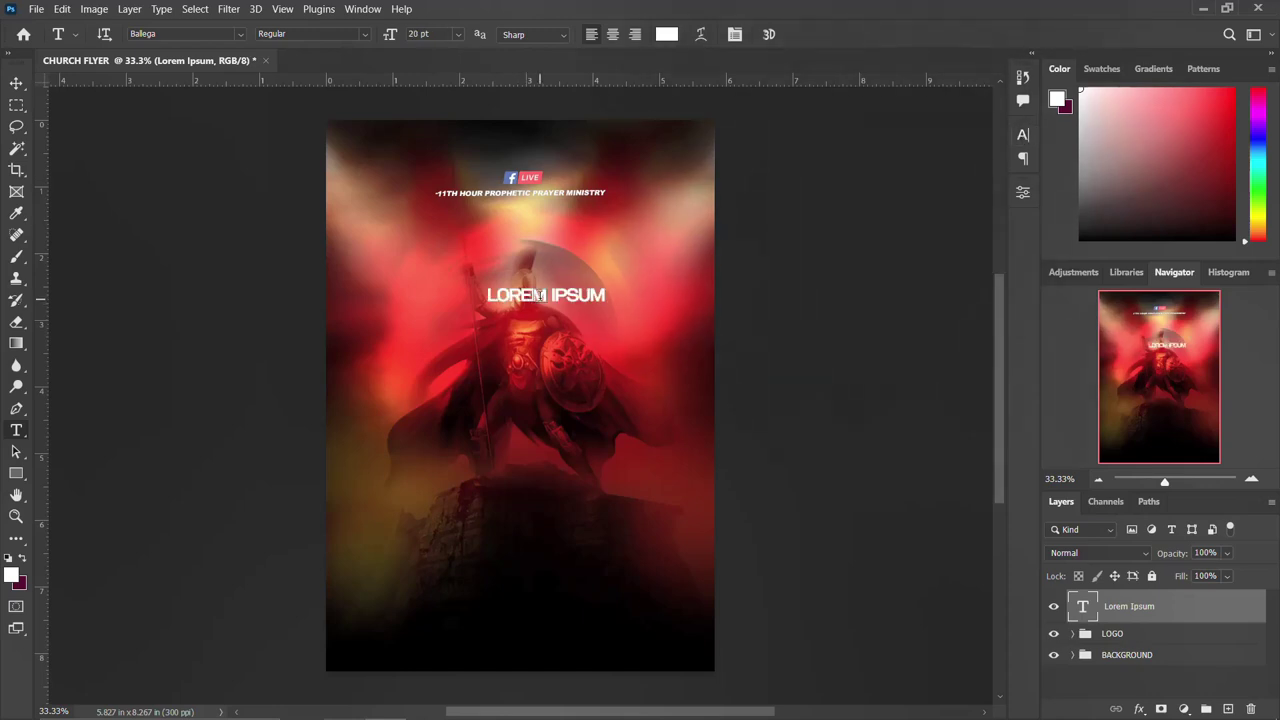
Replace the placeholder text with EXAMPTED FROM
double_click(541, 294)
triple_click(541, 294)
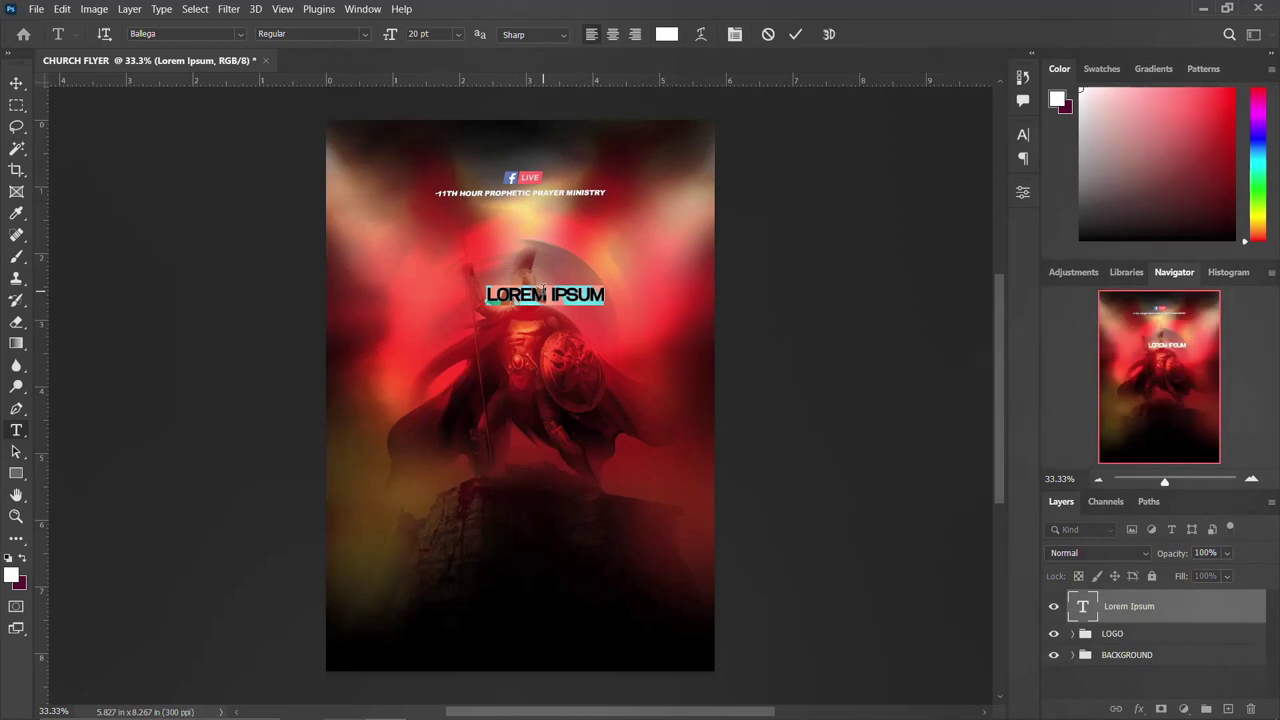
text(EXA)
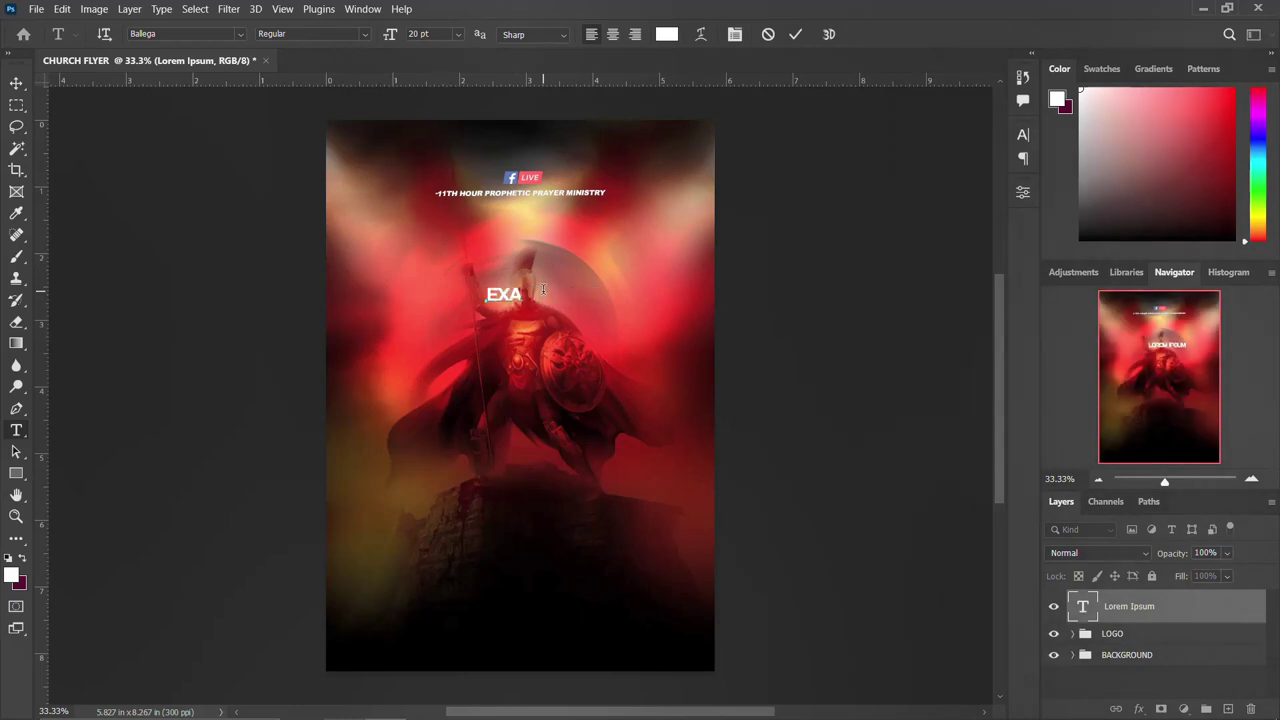
text(MPTED FROM)
key(ctrl+Return)
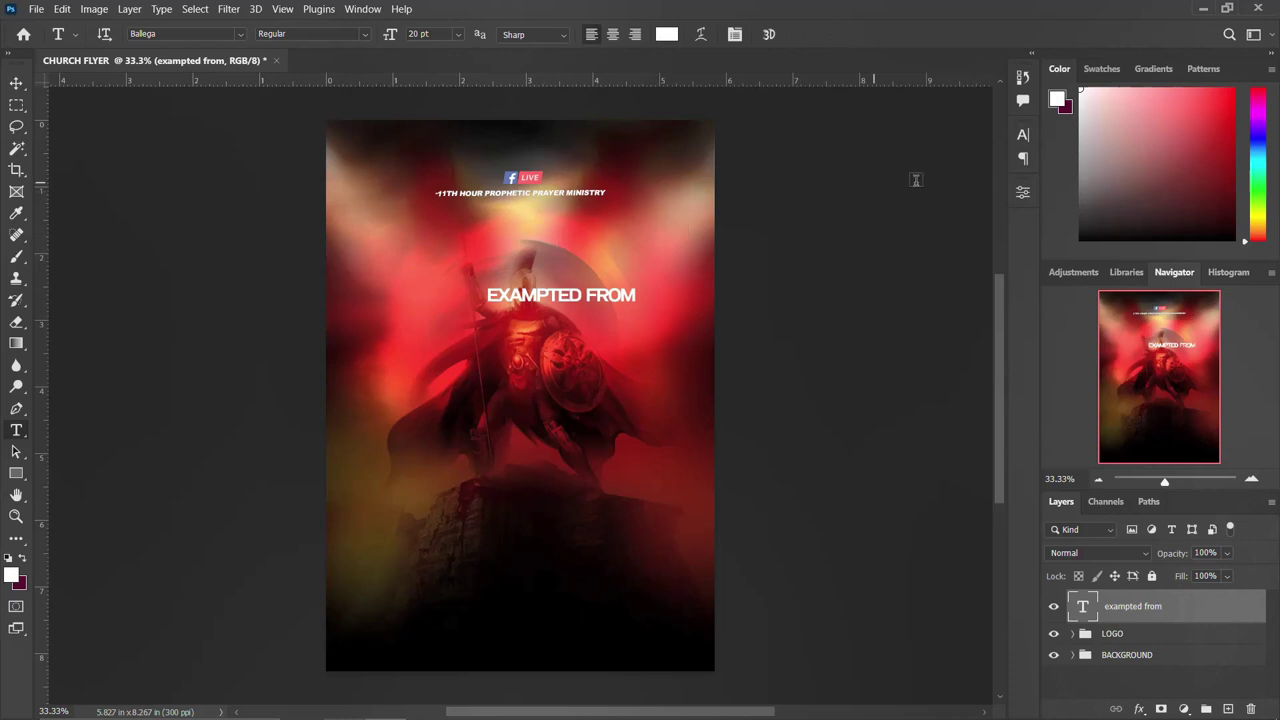
Set the letter spacing (tracking) of EXAMPTED FROM to 0
click(1023, 135)
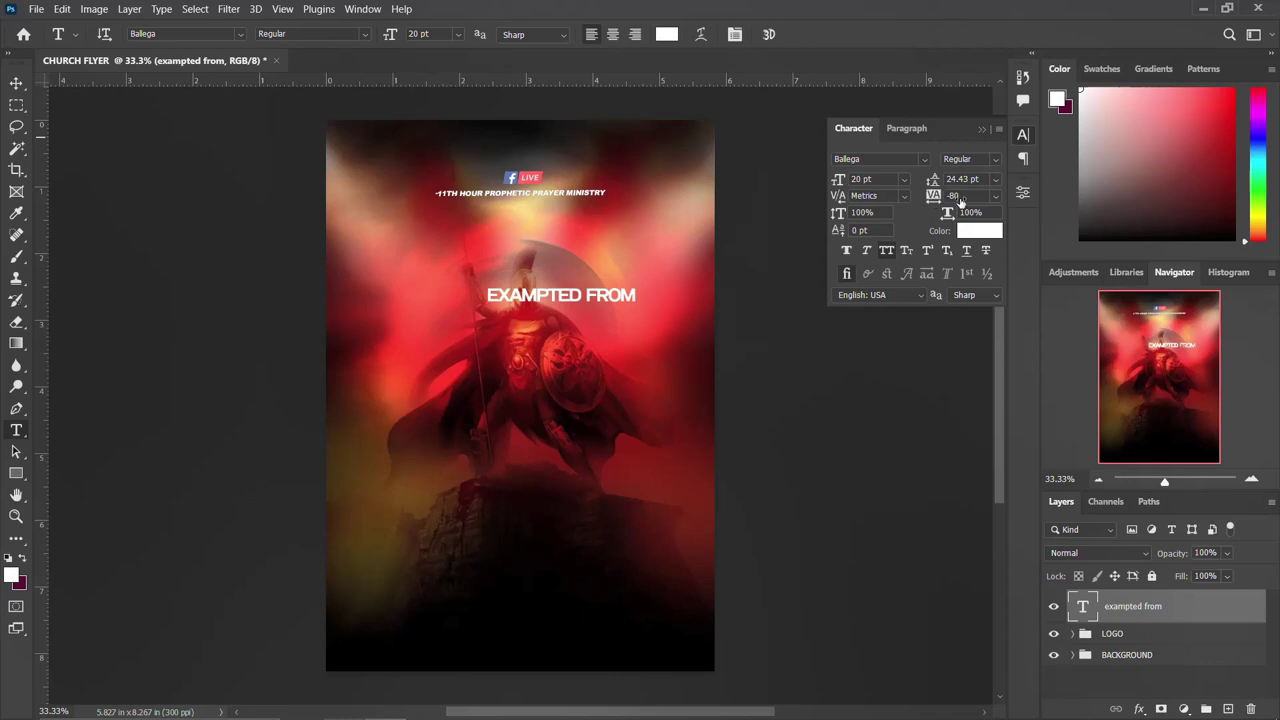
click(960, 197)
key(Up)
key(Up)
text(0)
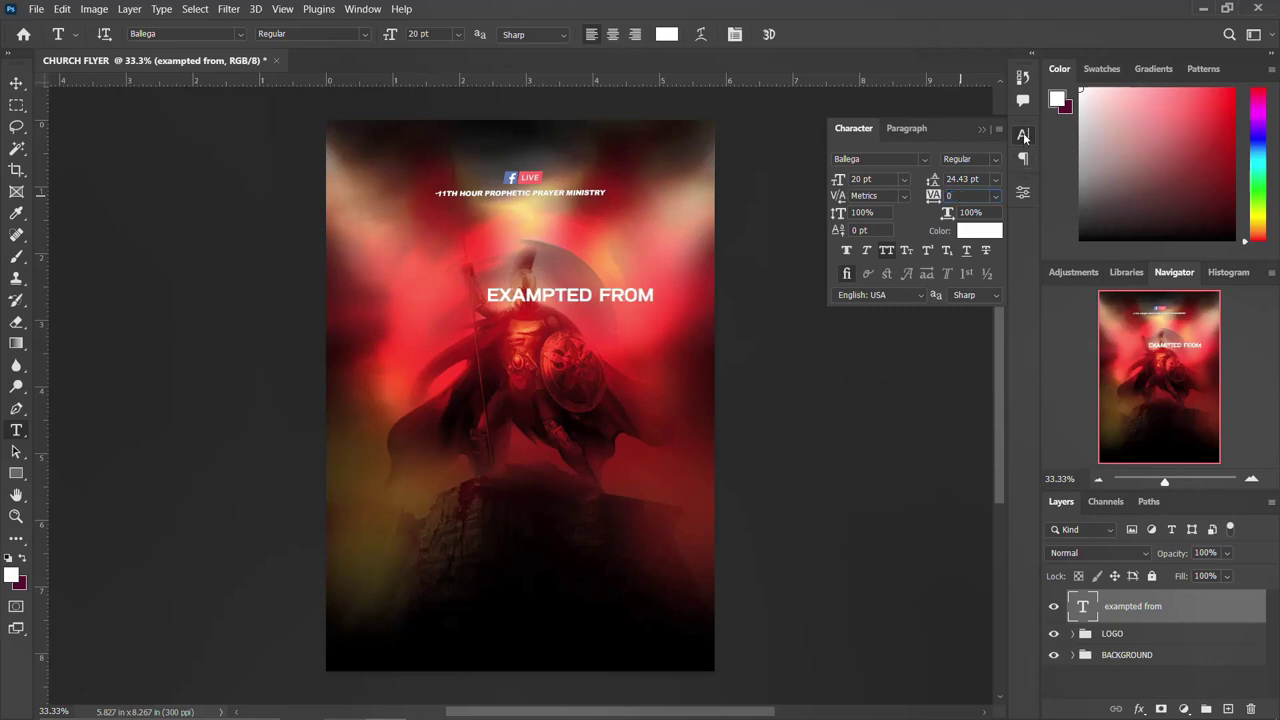
click(1024, 136)
Duplicate the text line below EXAMPTED FROM and retype it as EVIL
key(v)
drag(551, 300, 510, 318)
double_click(517, 319)
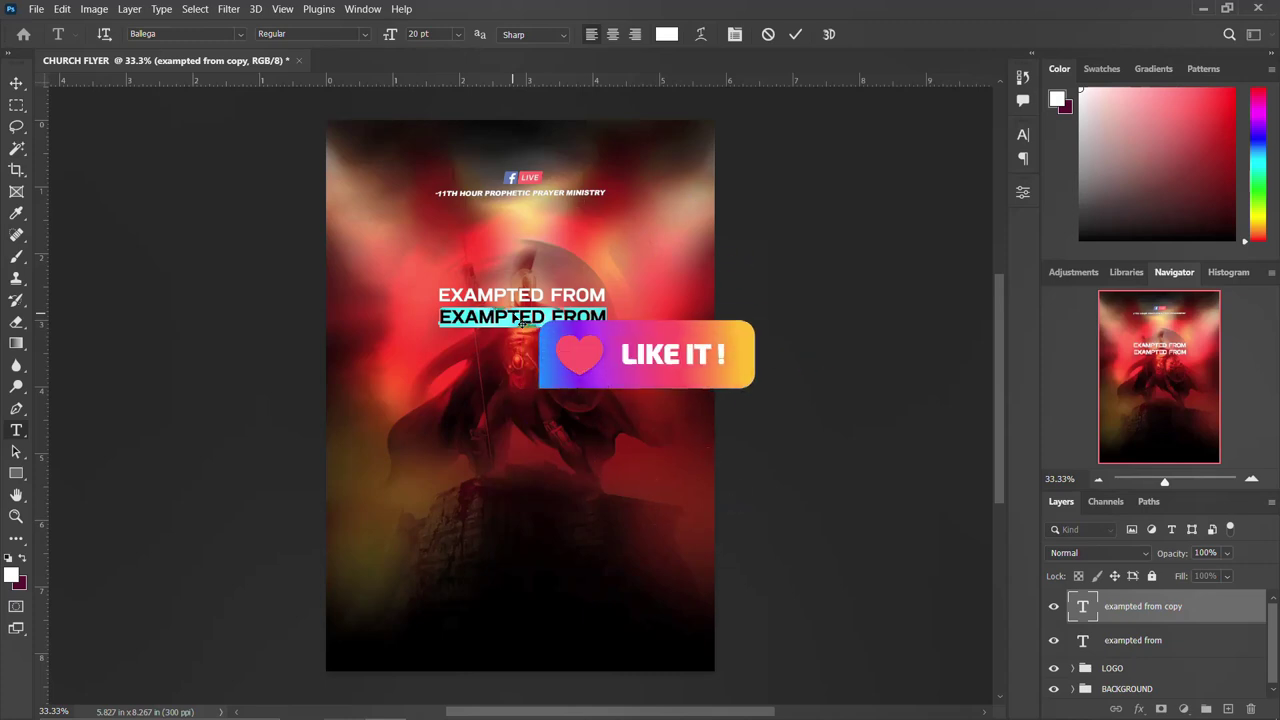
text(evile)
key(ctrl+Return)
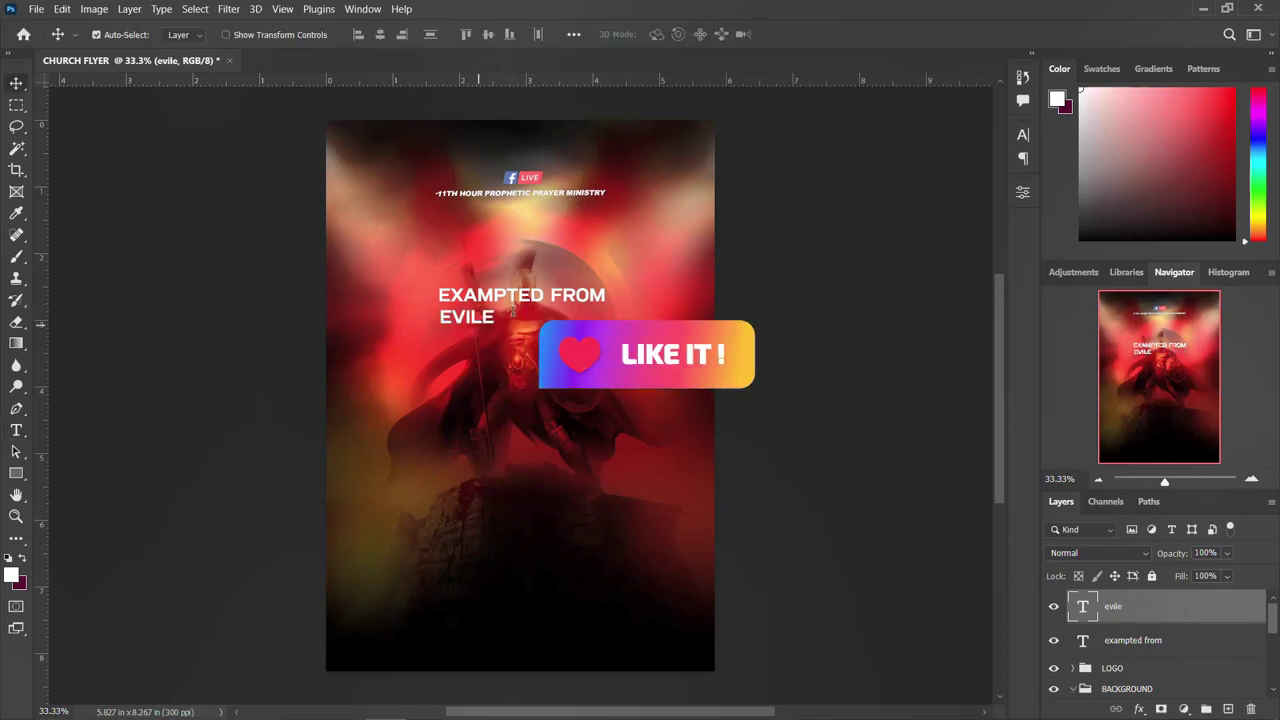
double_click(487, 318)
click(485, 319)
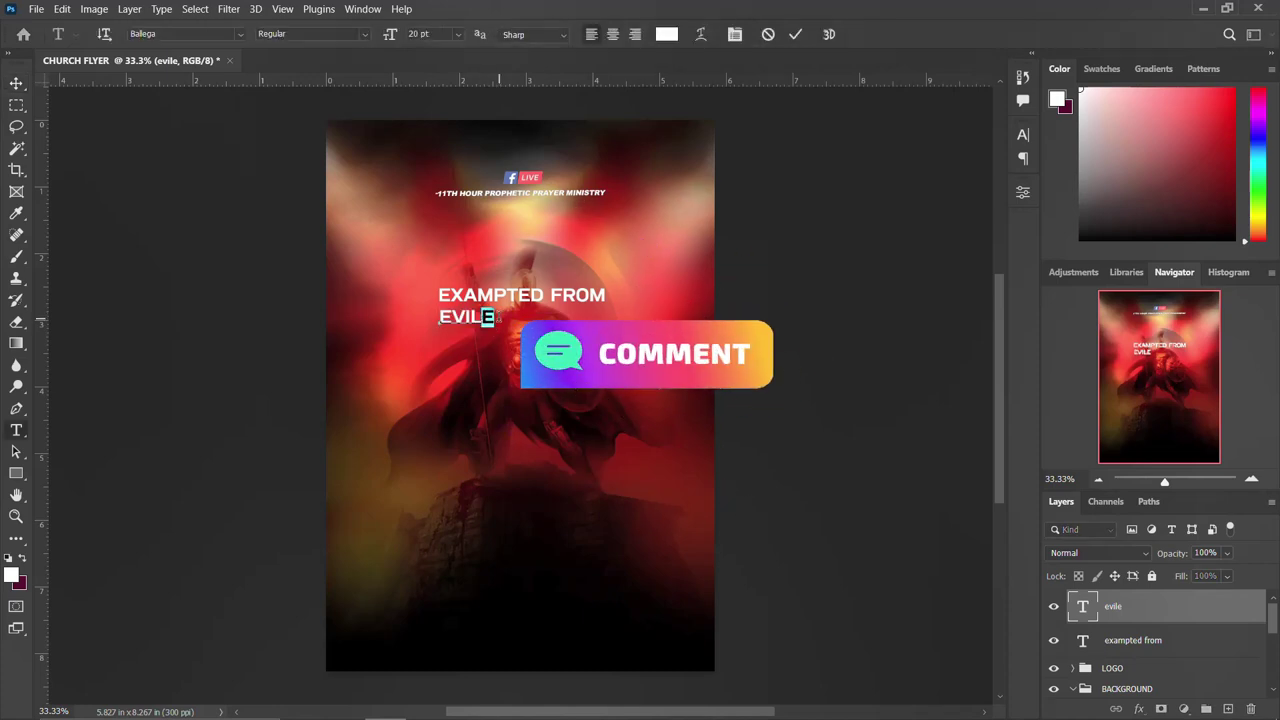
key(BackSpace)
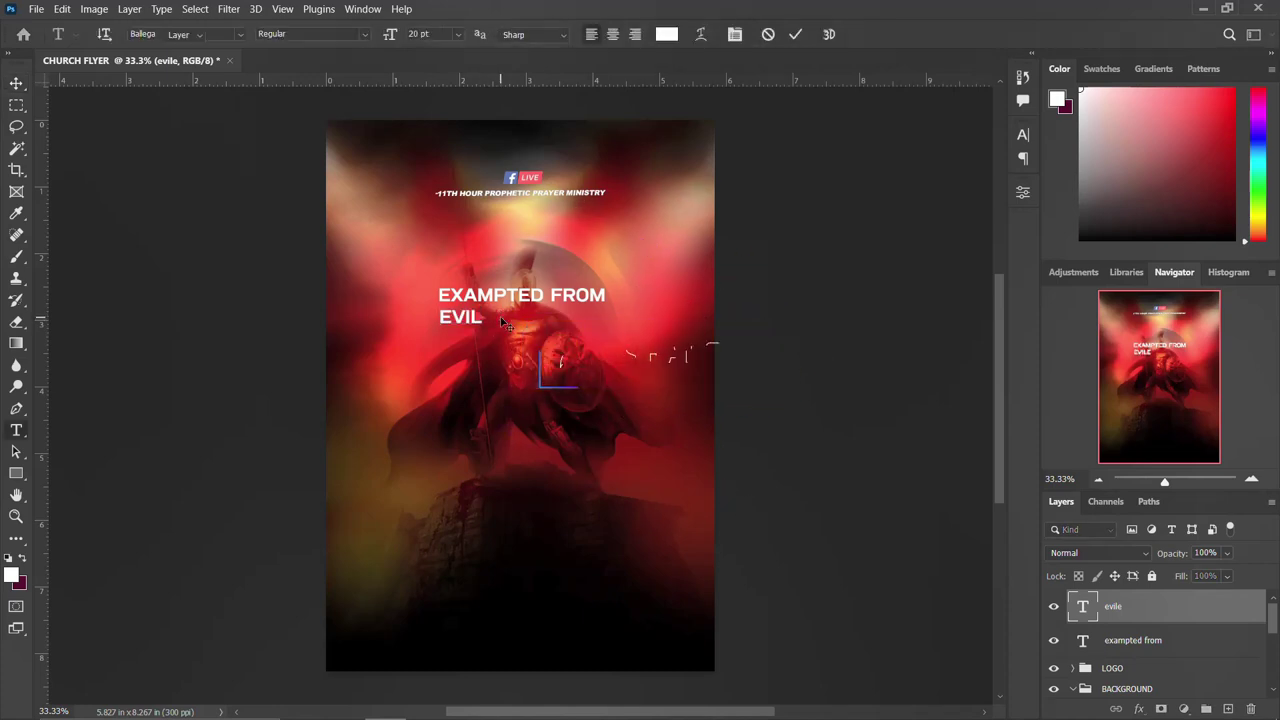
key(ctrl+Return)
Scale the EVIL text up to about 346%
key(ctrl+t)
drag(498, 327, 530, 342)
key(Return)
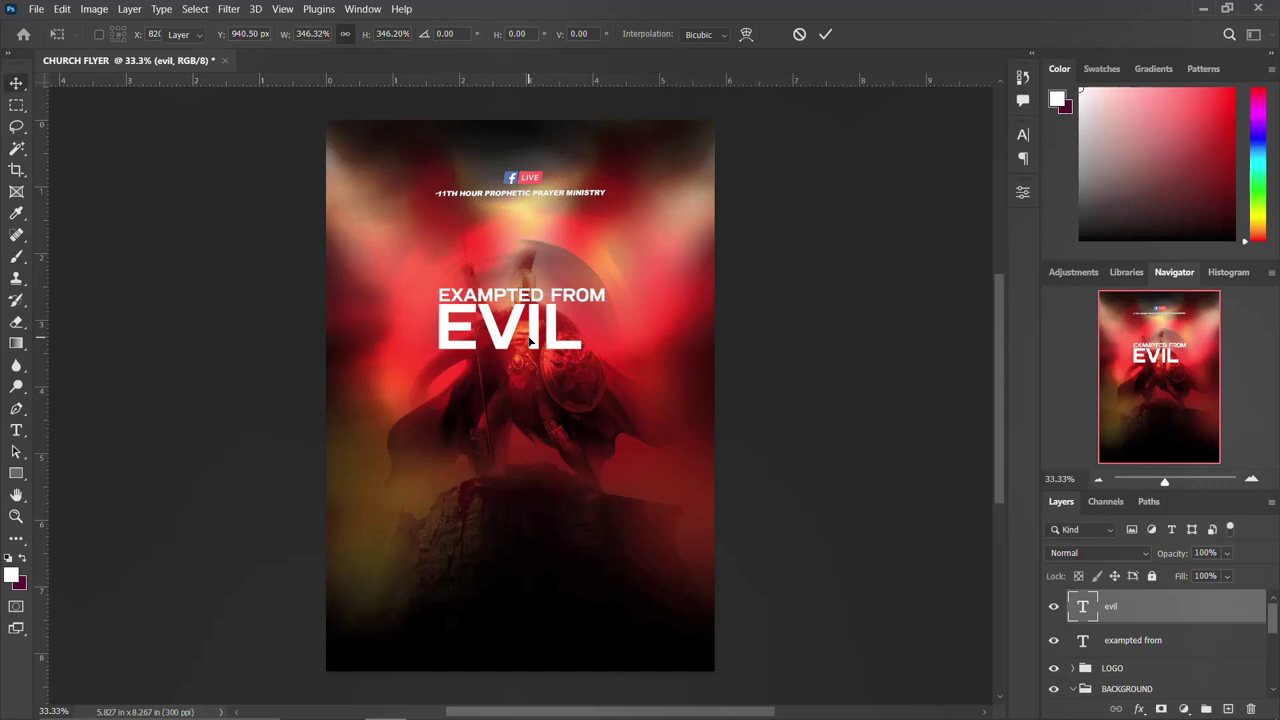
Add THE before EVIL and centre THE EVIL under EXAMPTED FROM
double_click(443, 342)
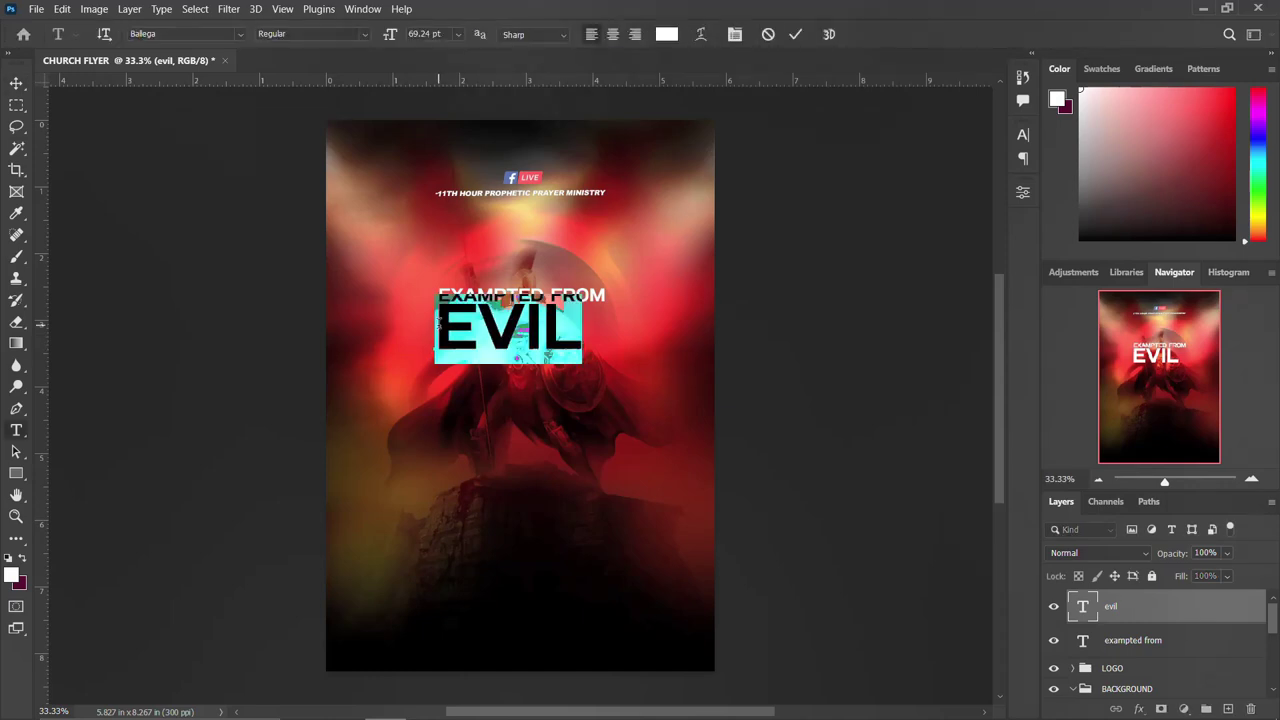
click(437, 329)
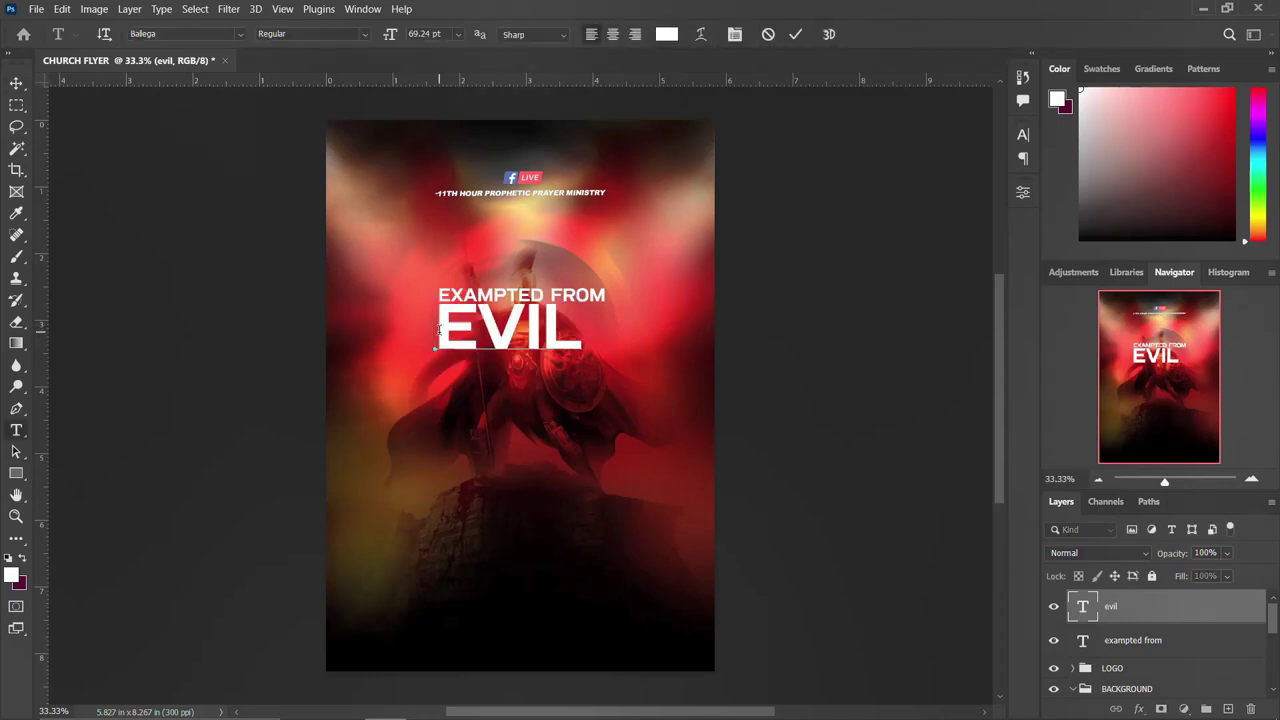
text(THE)
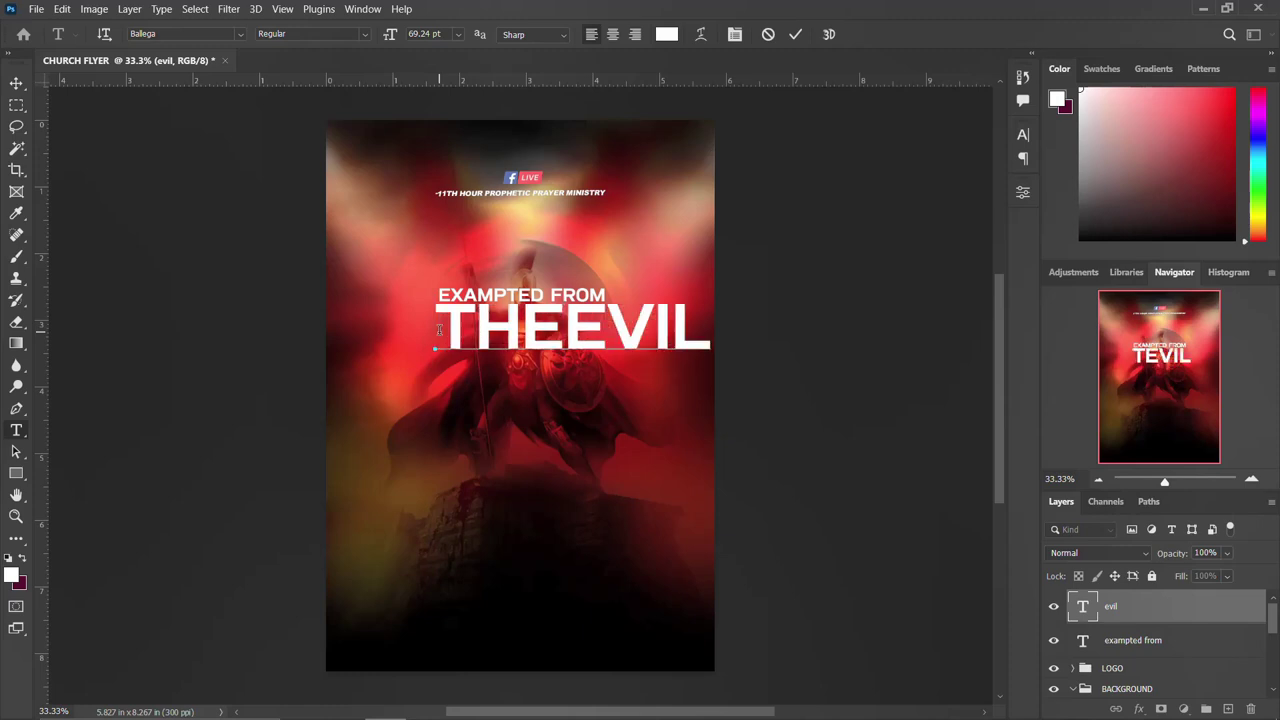
key(ctrl+Return)
key(v)
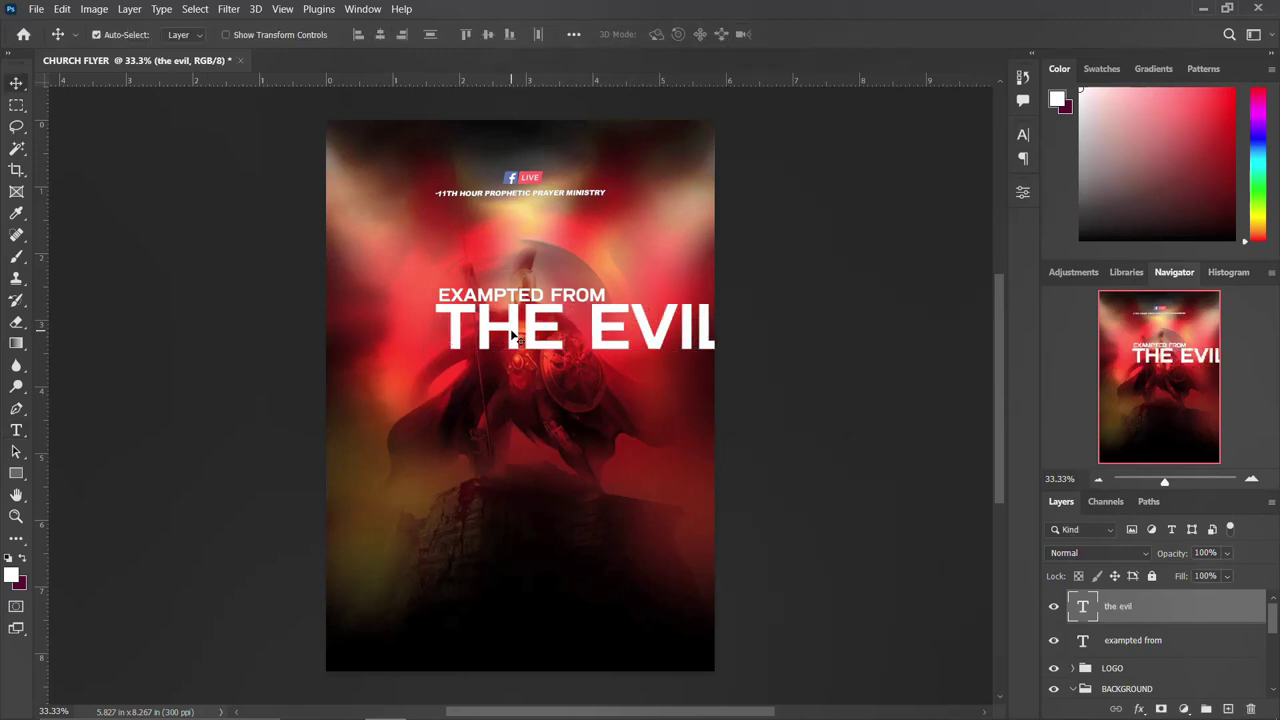
drag(511, 335, 435, 356)
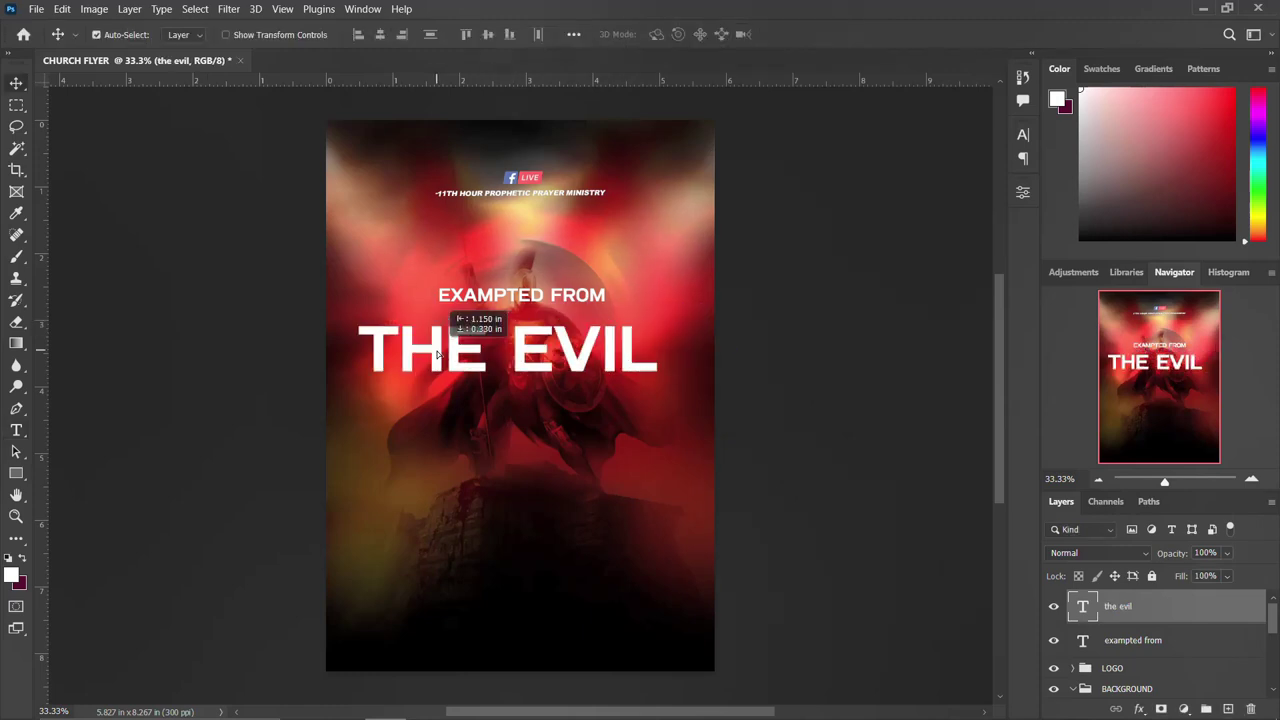
Switch THE EVIL to the condensed bold Antiles font and recentre it
click(1025, 136)
click(923, 161)
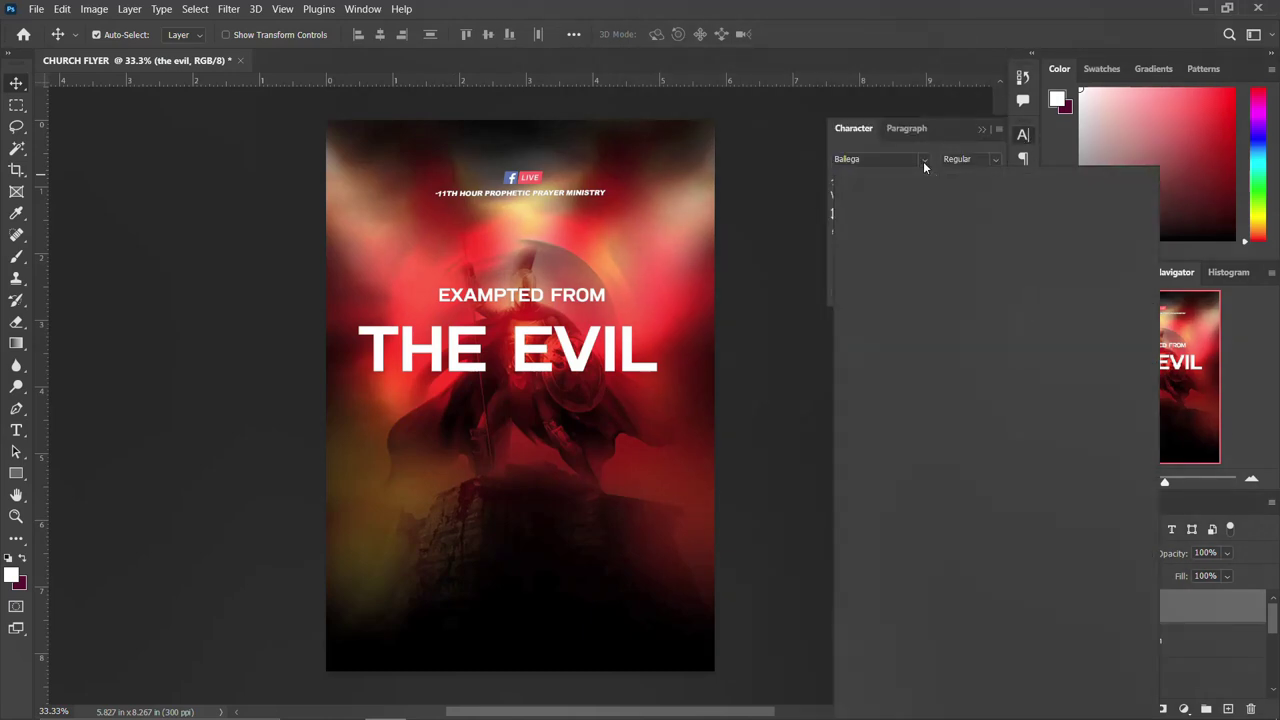
click(890, 205)
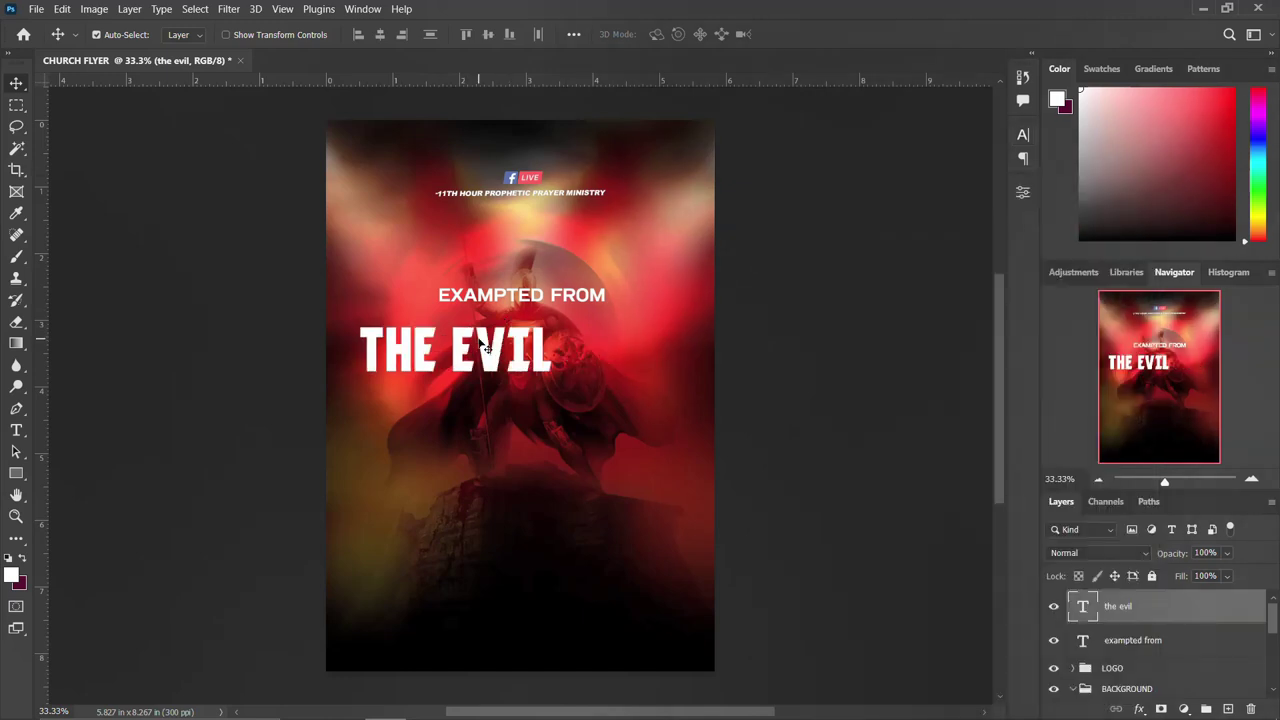
drag(463, 347, 515, 347)
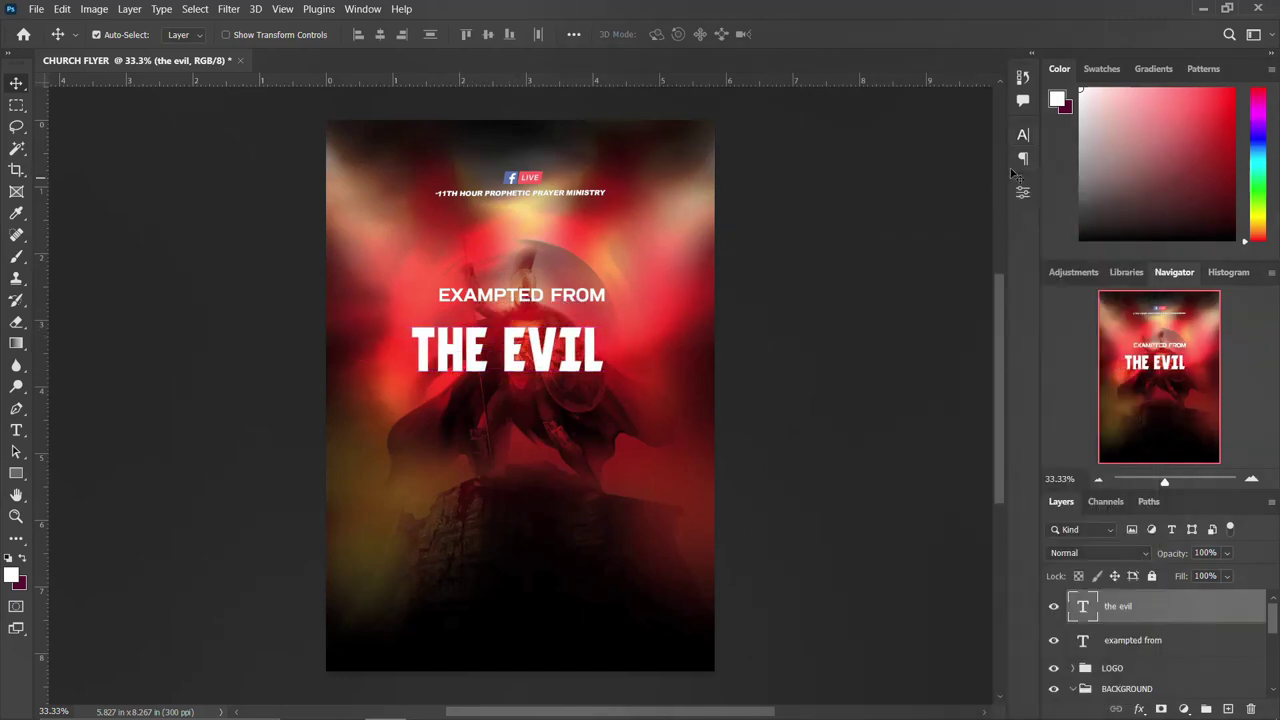
click(1023, 136)
drag(864, 159, 824, 160)
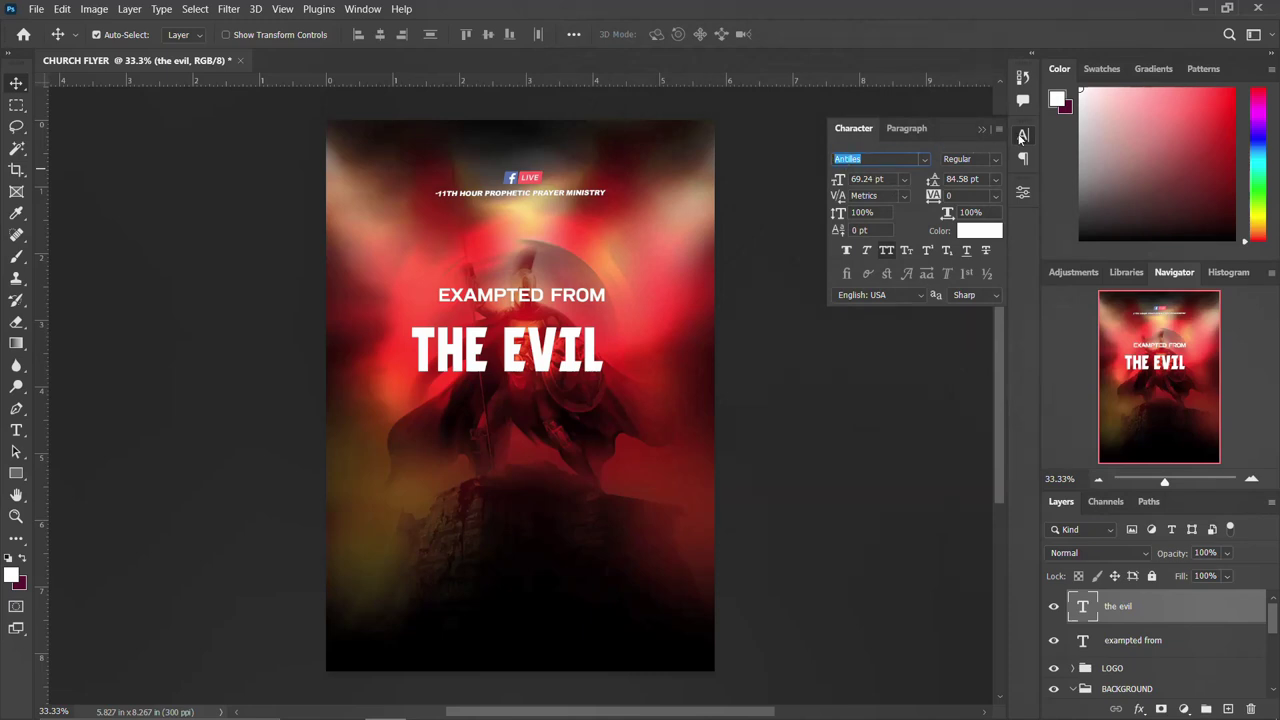
click(1020, 137)
Tighten THE EVIL's letter tracking by two steps in the Character panel
click(1030, 137)
click(933, 197)
key(Down)
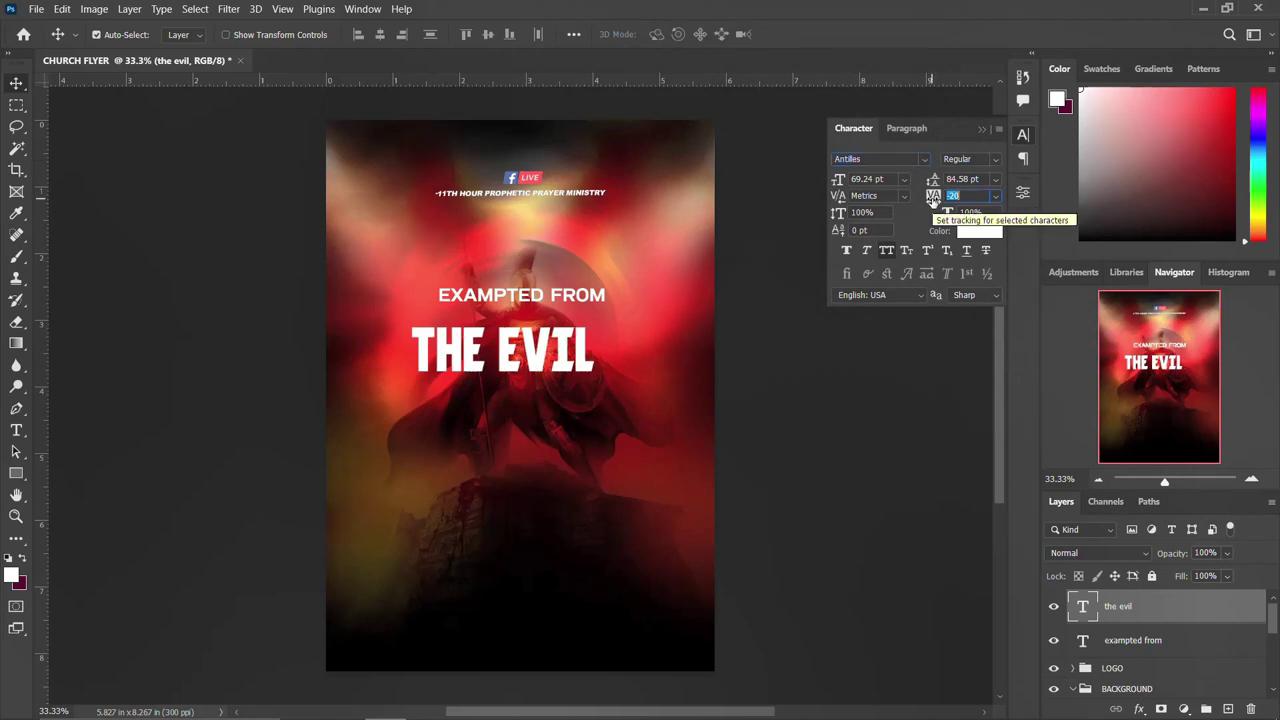
key(Down)
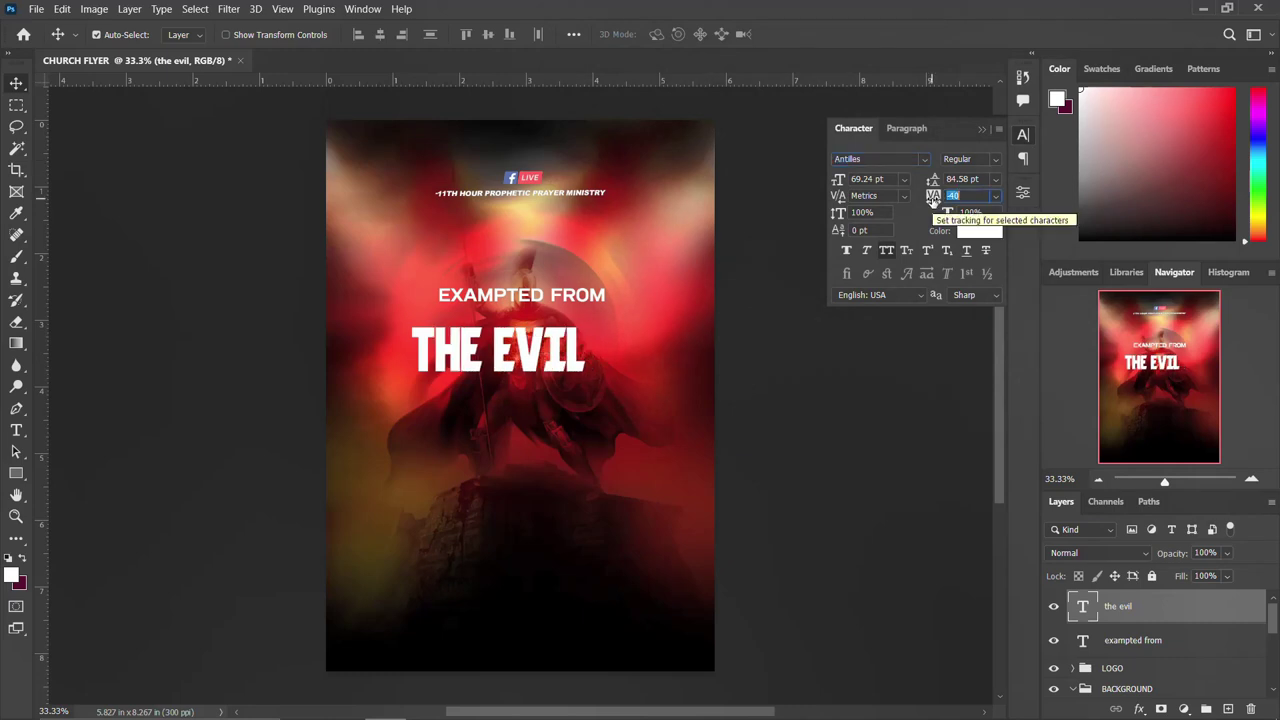
click(1027, 136)
Sit THE EVIL snugly beneath EXAMPTED FROM and drag a copy below it
drag(457, 355, 483, 329)
key(shift+Down)
key(shift+Down)
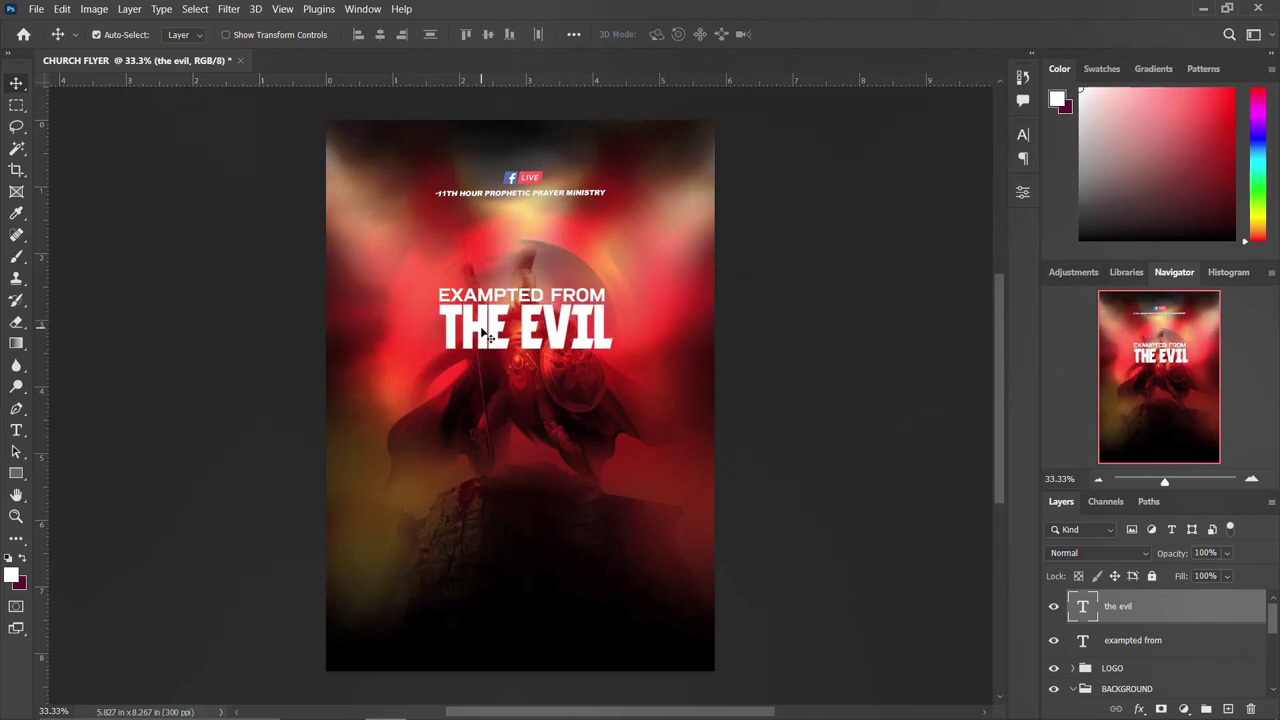
drag(484, 333, 489, 378)
Retype the copied line as PLOT and enlarge it to about 182% under THE EVIL
double_click(490, 380)
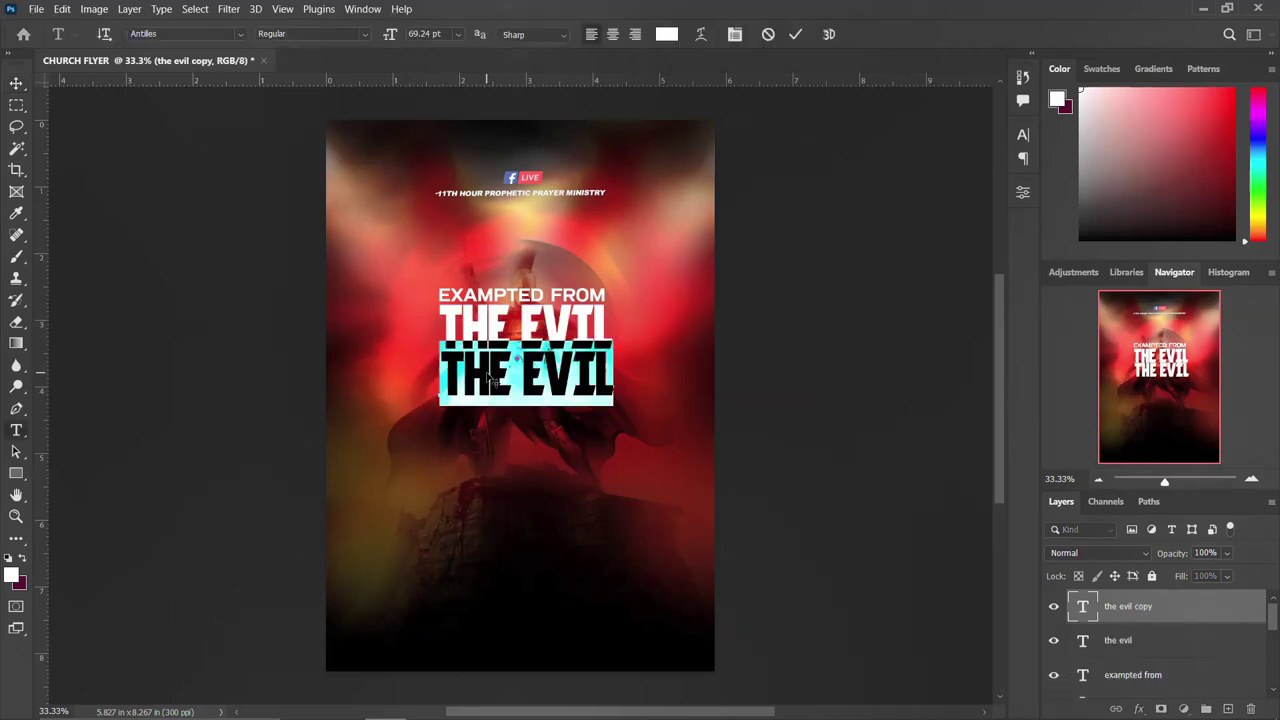
text(plot)
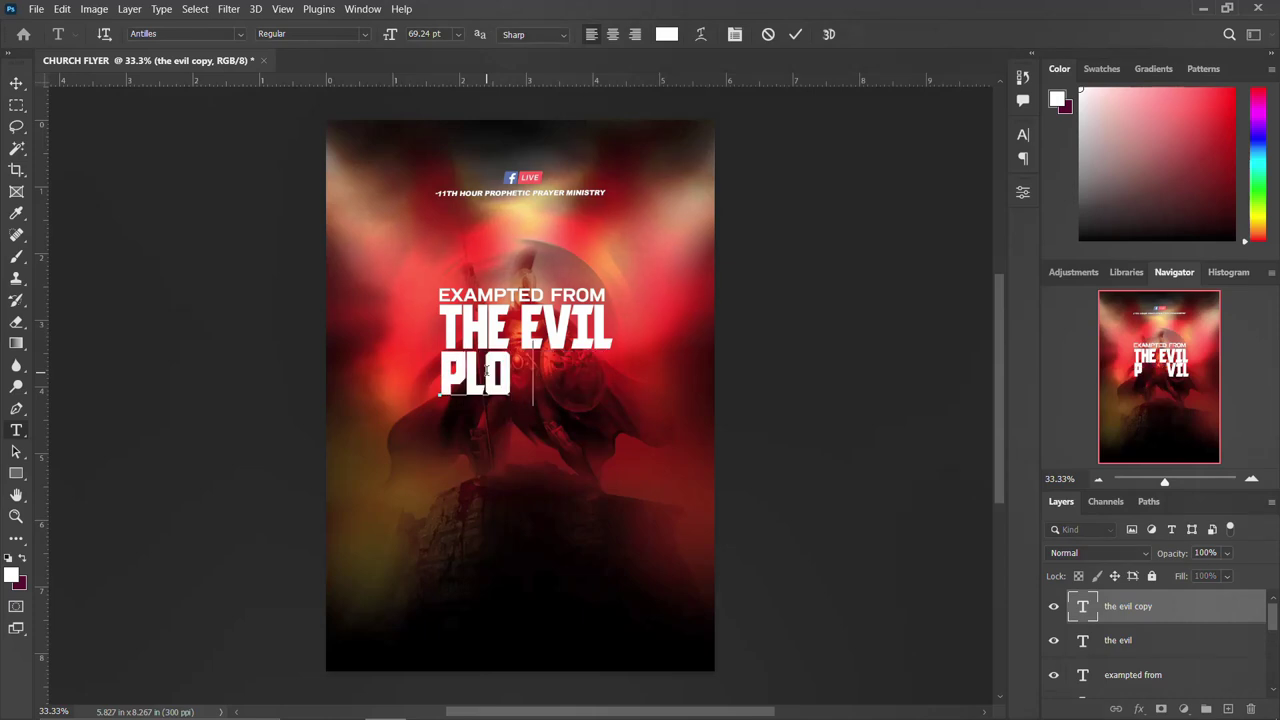
key(ctrl+Return)
key(ctrl+t)
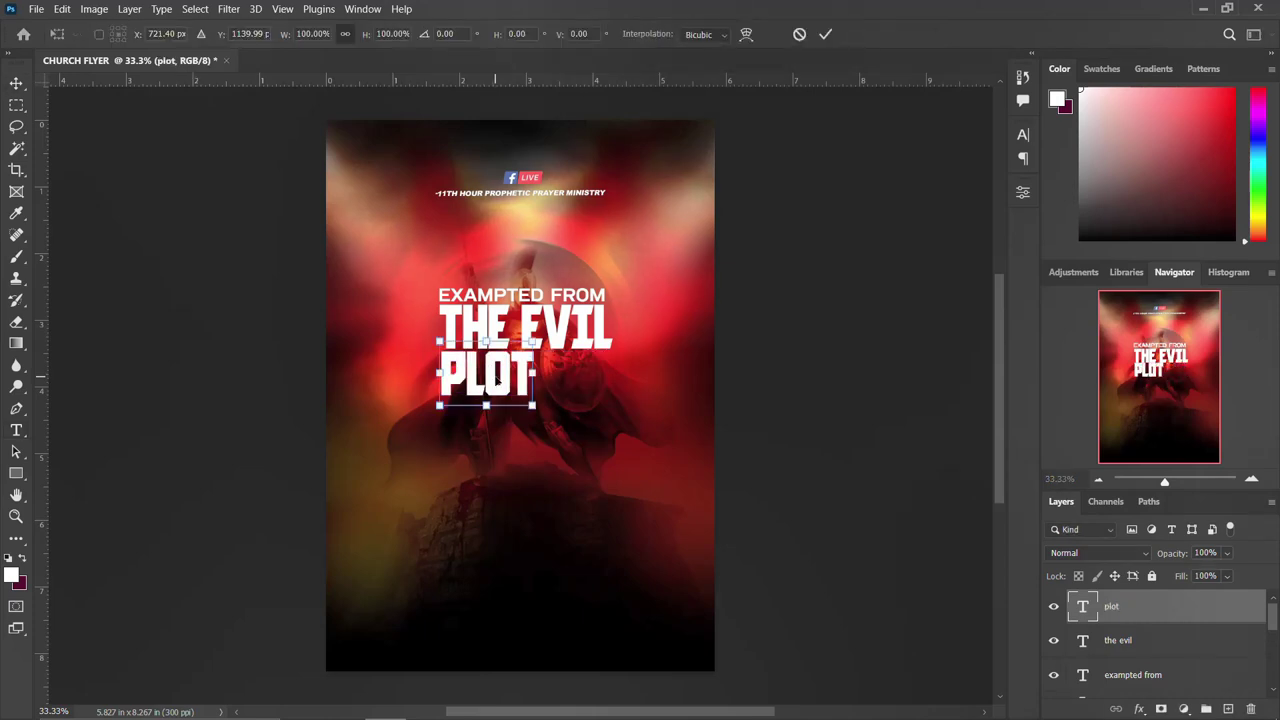
mouse_move(536, 411)
mouse_down()
mouse_move(610, 455)
mouse_move(558, 419)
mouse_up()
key(Return)
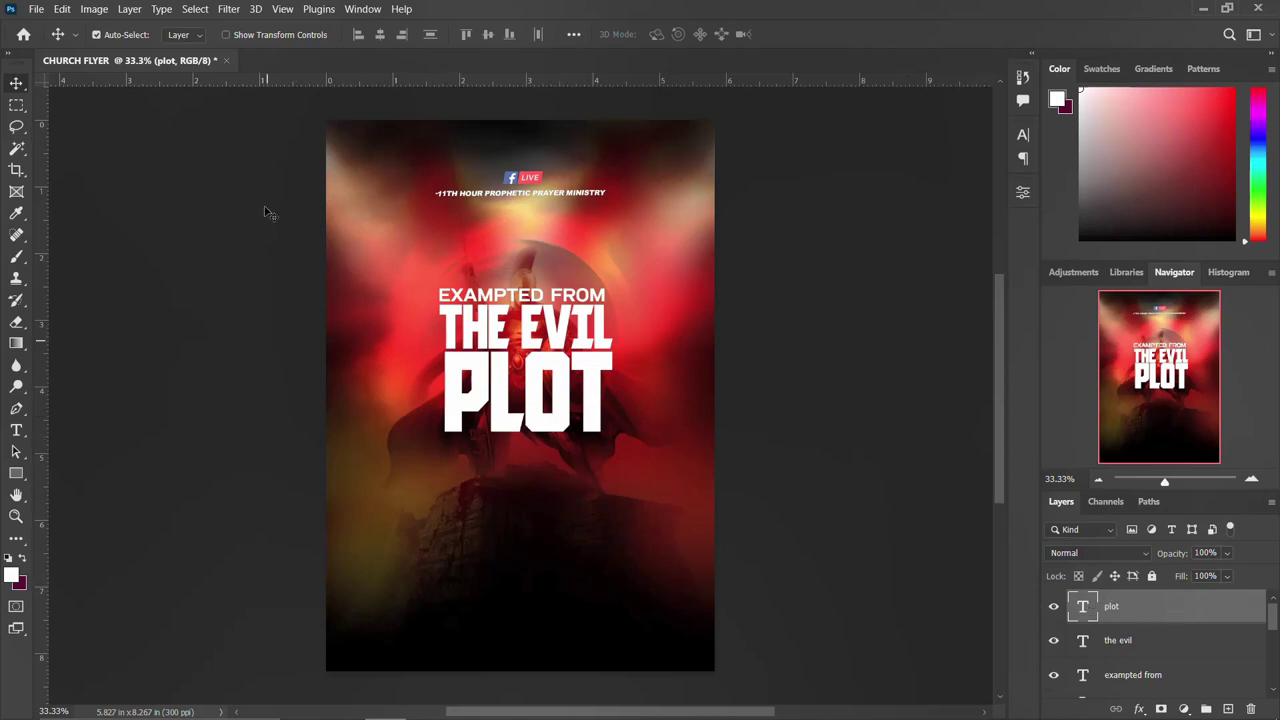
Add a New Guide Layout with 6 columns and 6 rows over the flyer
click(283, 9)
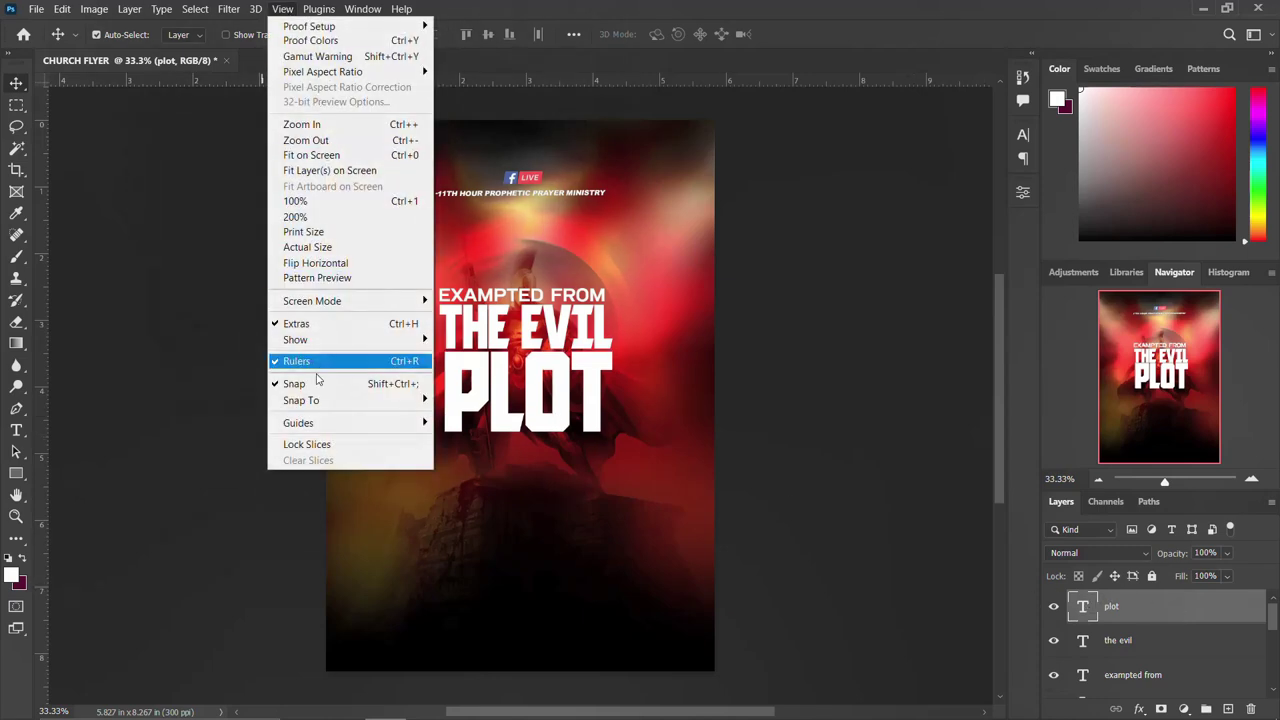
mouse_move(325, 422)
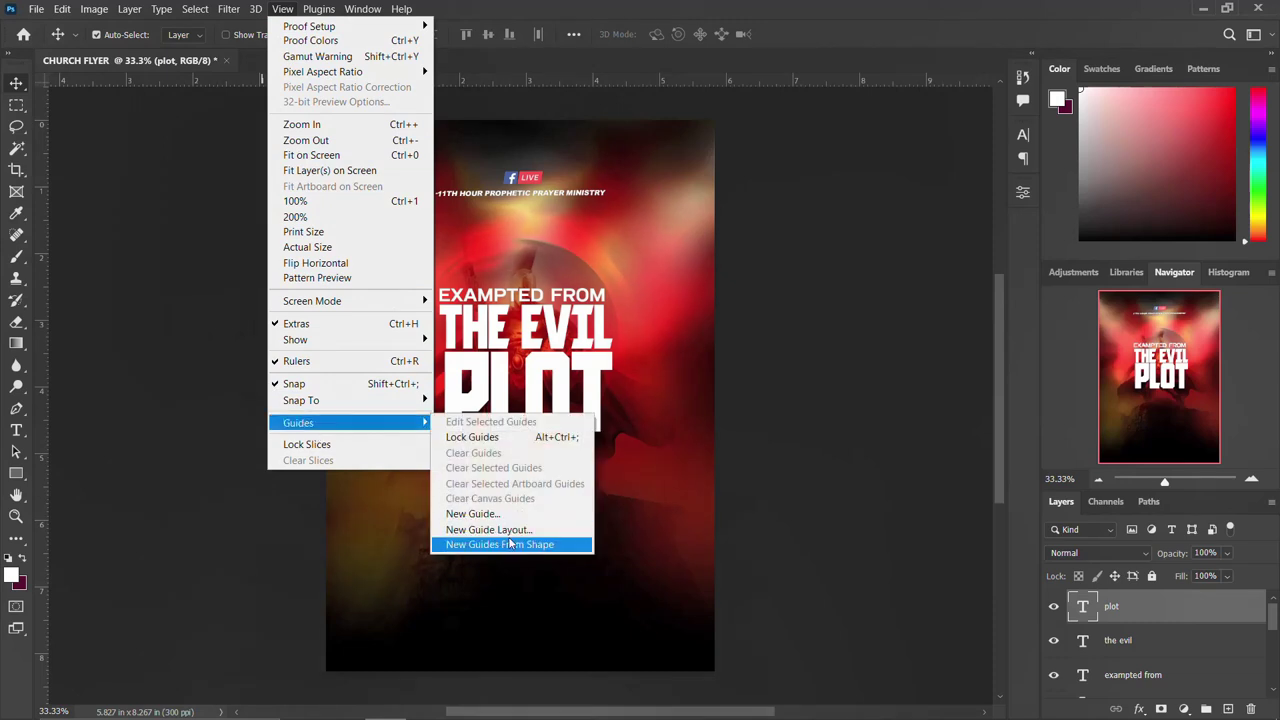
click(508, 540)
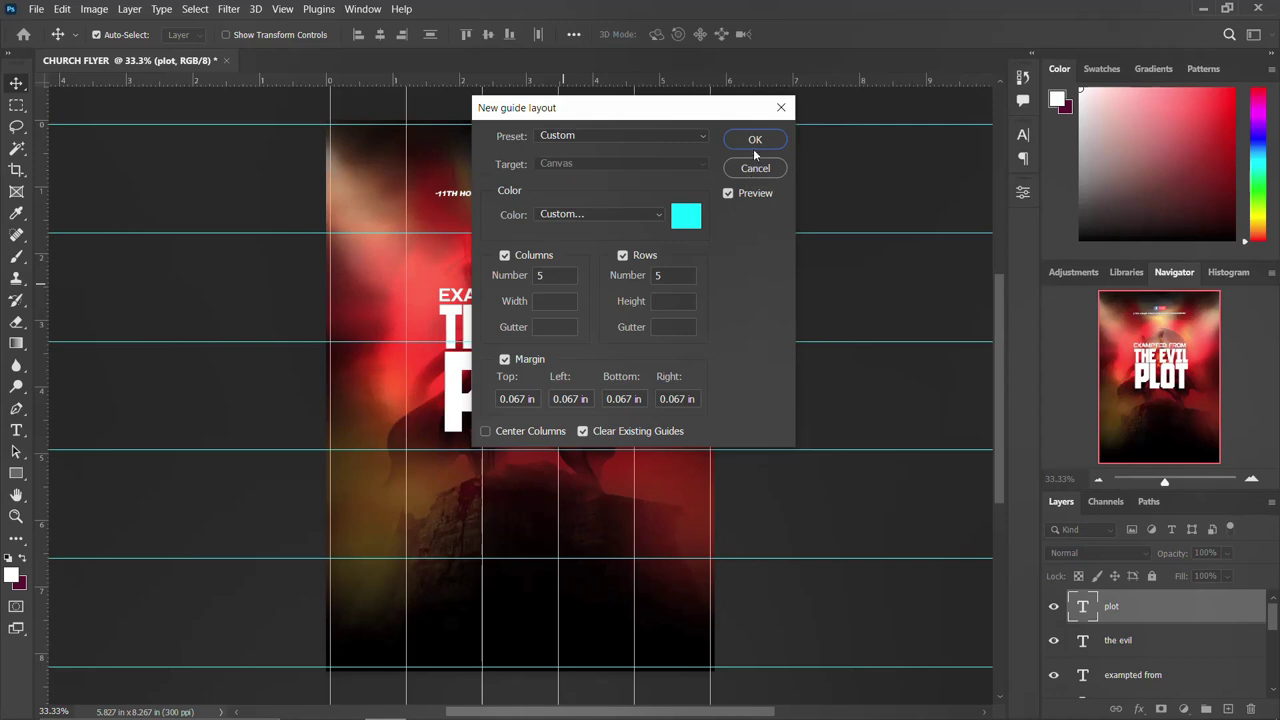
click(546, 274)
text(6)
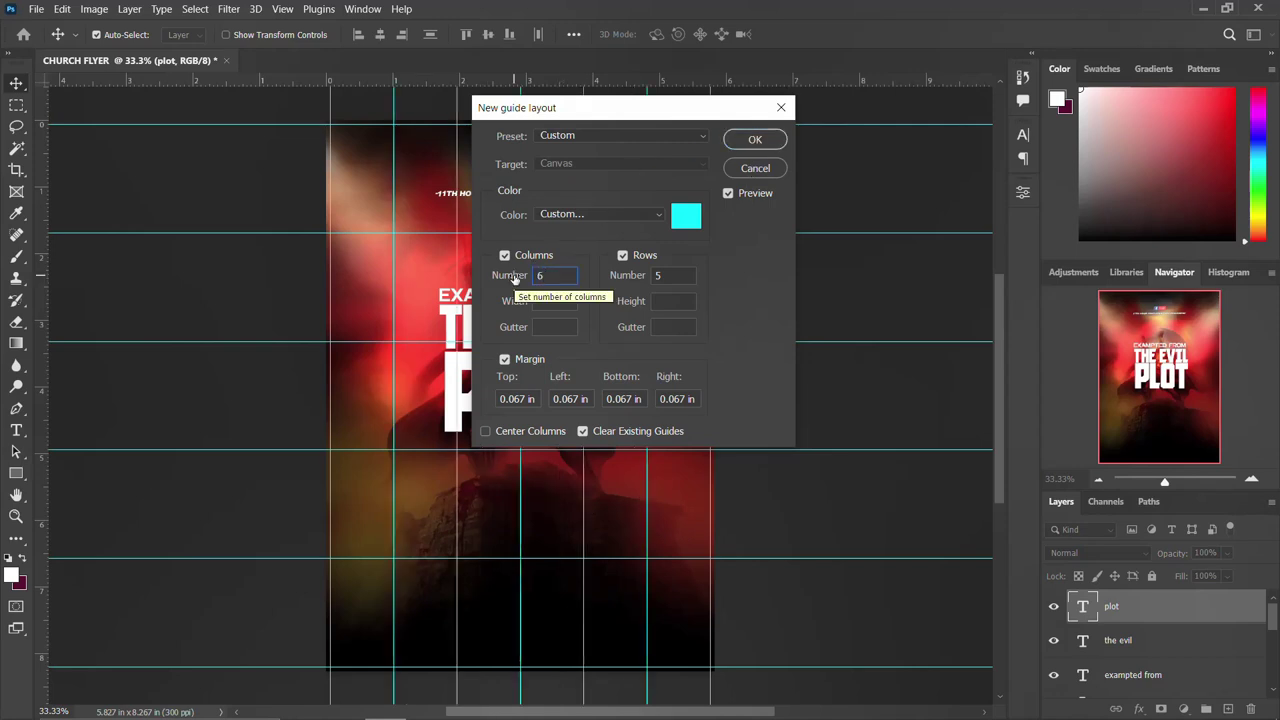
double_click(651, 275)
text(6)
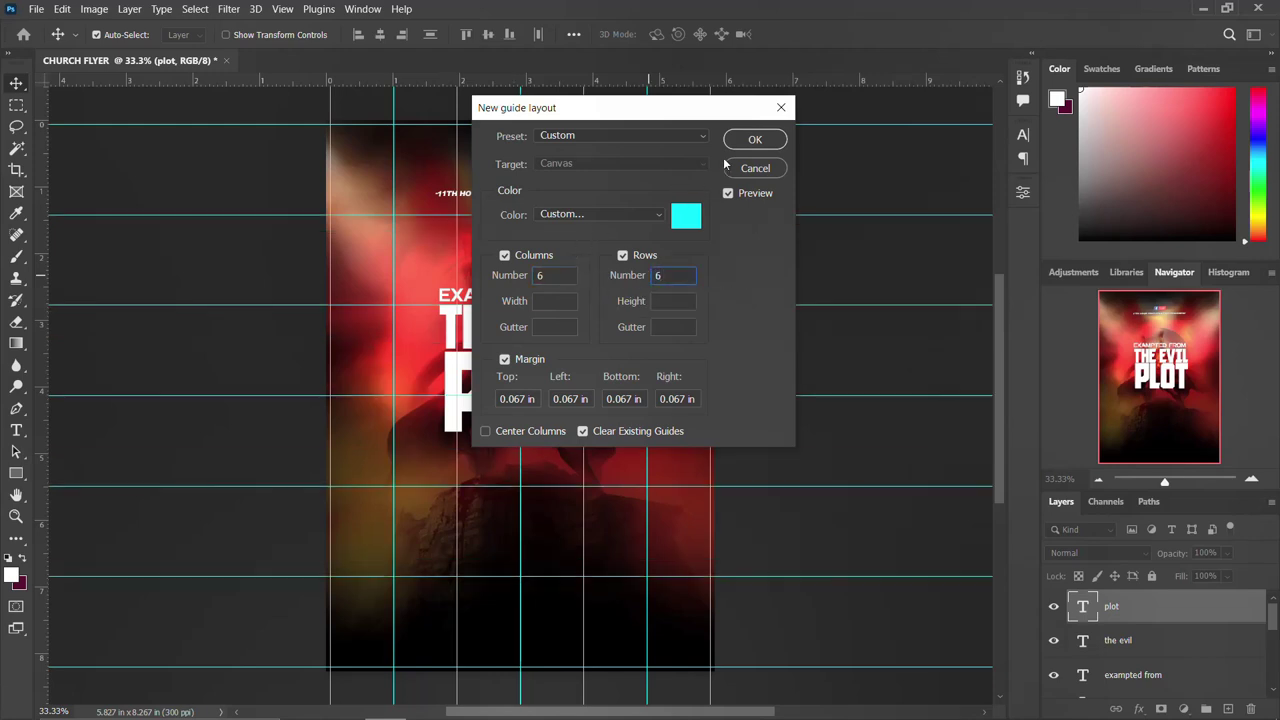
click(757, 140)
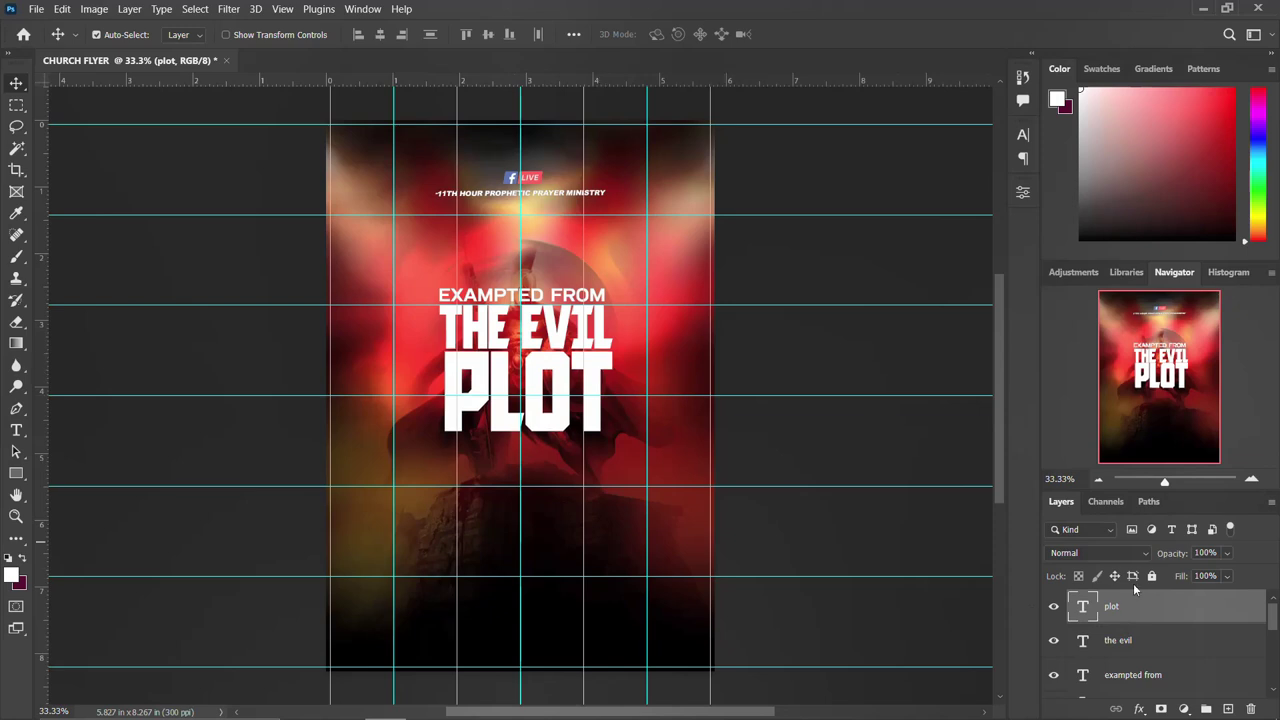
shift+click(1133, 675)
Scale the three headline lines together to about 141%
key(ctrl+t)
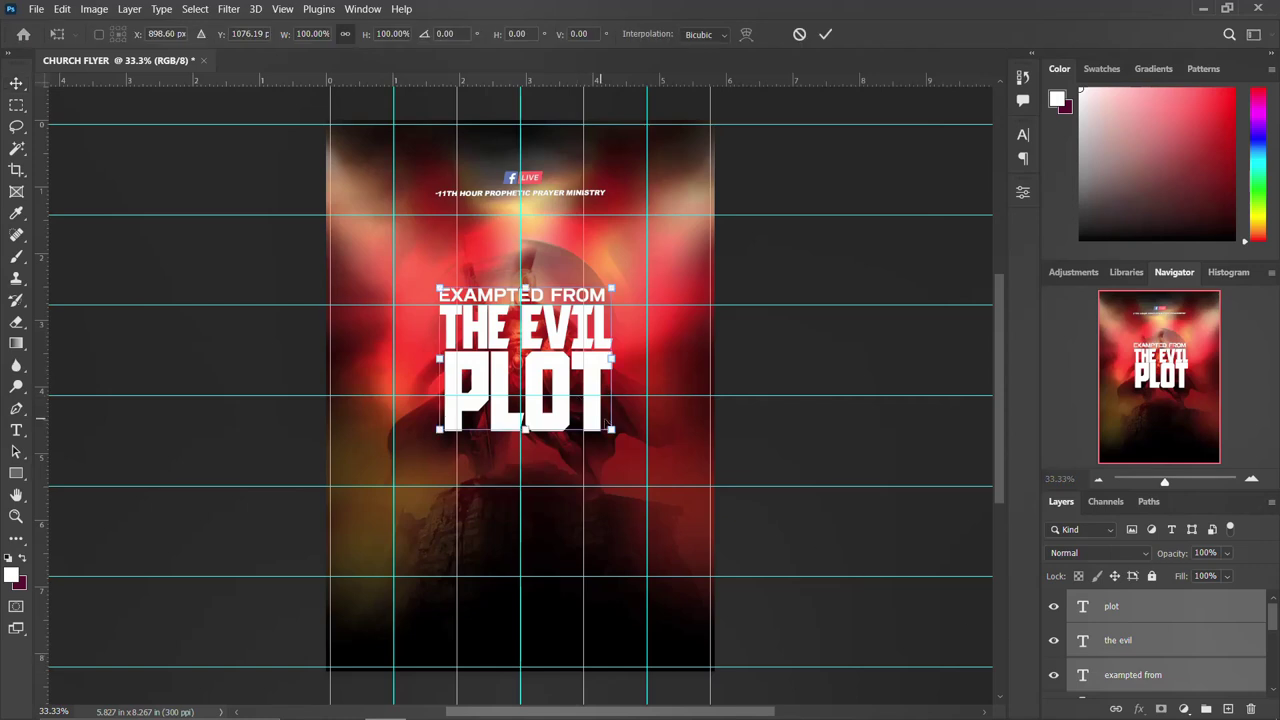
mouse_move(611, 429)
mouse_down()
mouse_move(649, 463)
mouse_move(606, 435)
mouse_up()
key(Return)
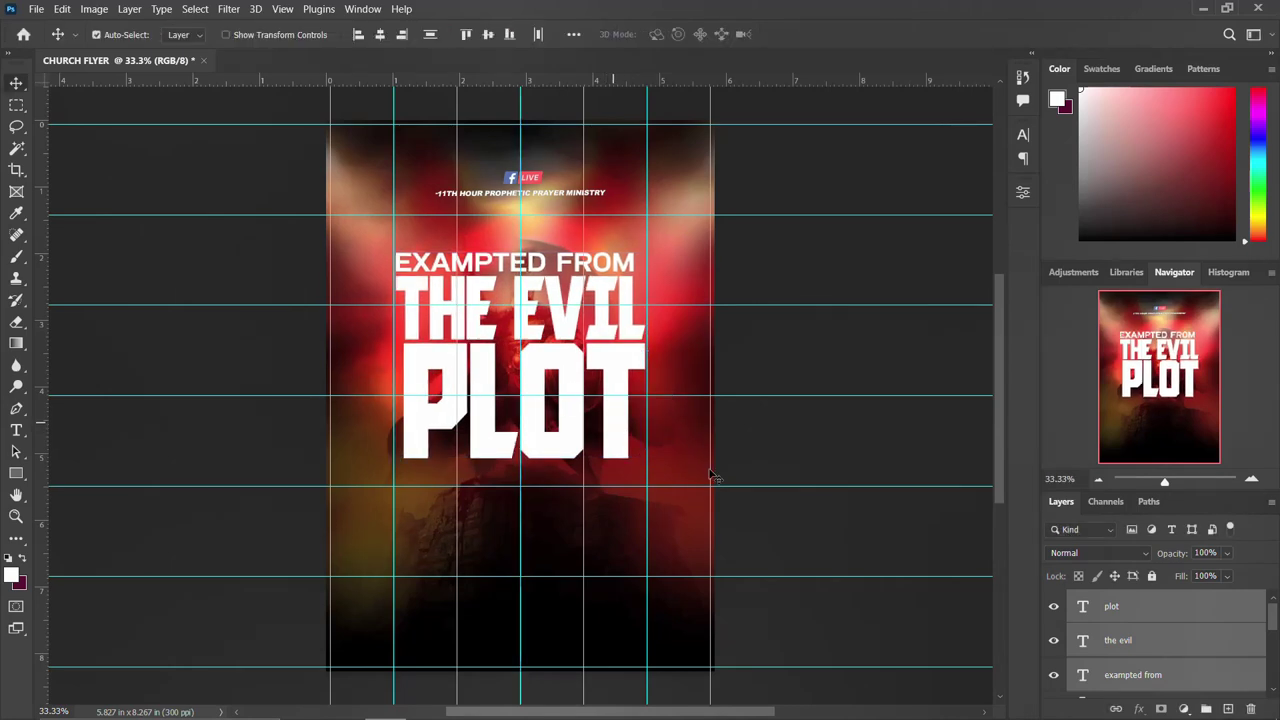
click(528, 425)
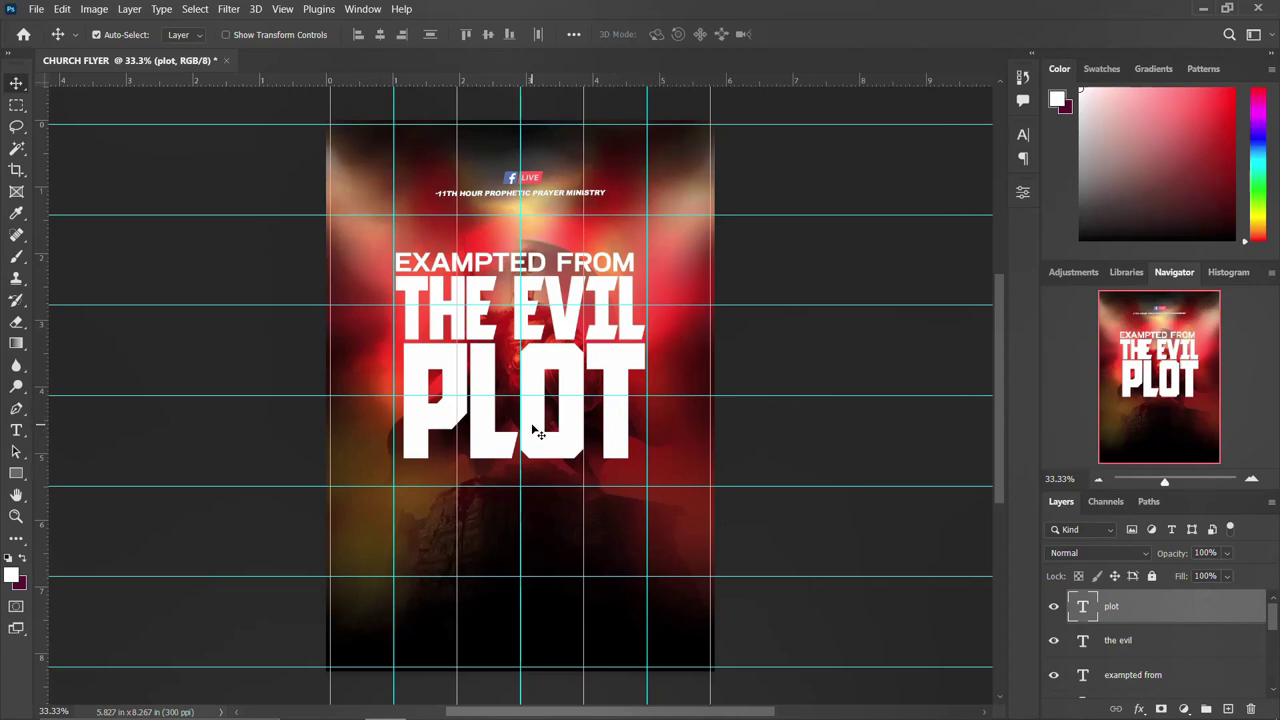
Place the yellow bg image from the flyer images folder onto the canvas
click(343, 700)
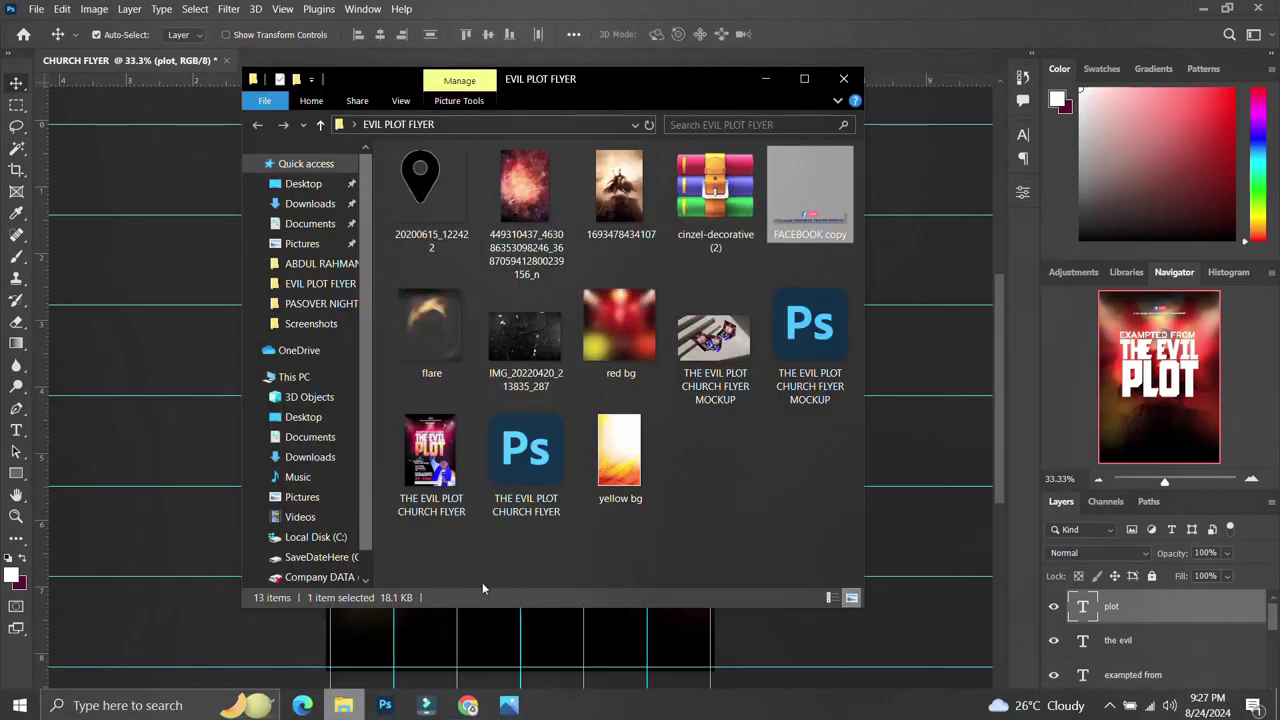
drag(607, 461, 530, 320)
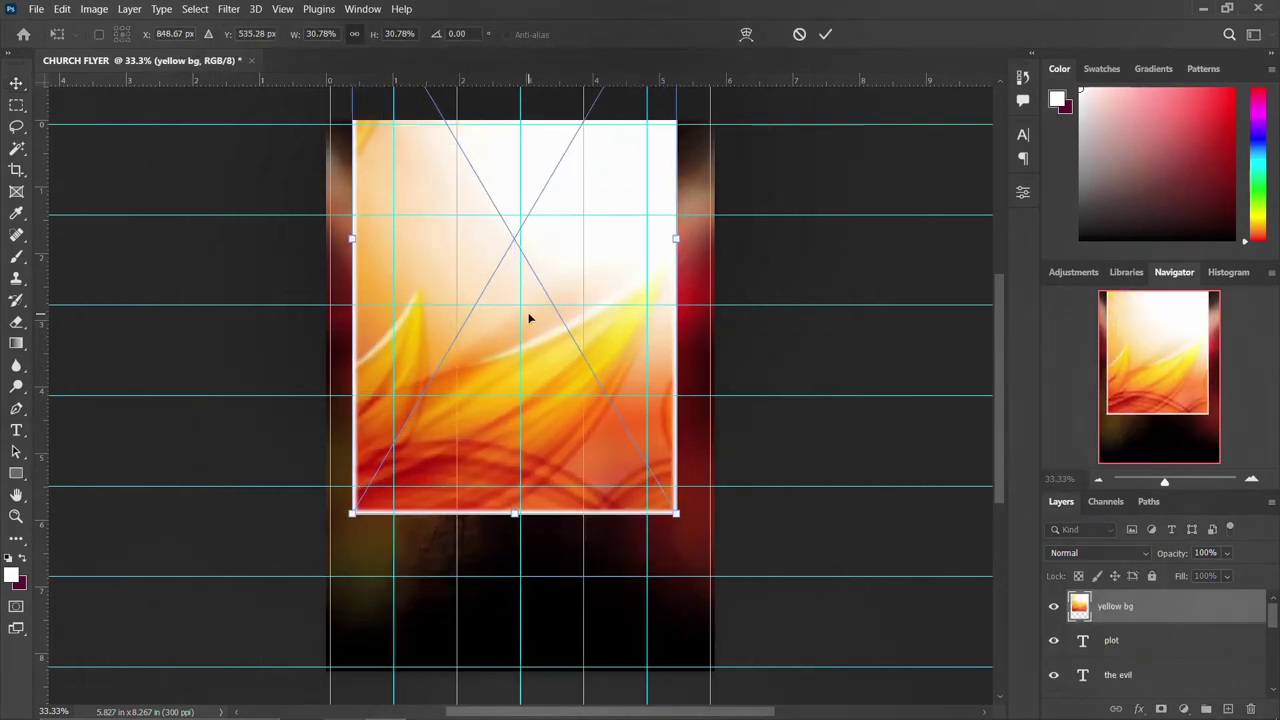
key(Return)
Clip yellow bg to the PLOT text and shrink it to about 27.85%
right_click(1238, 607)
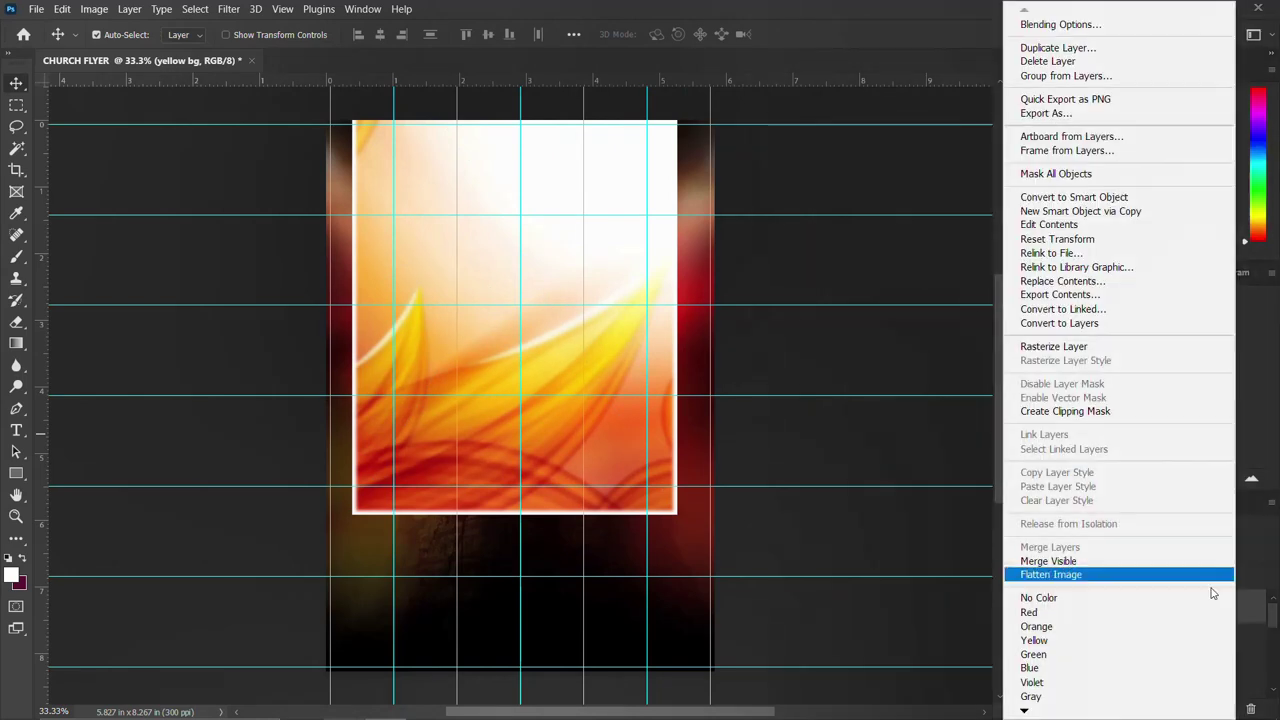
click(1093, 412)
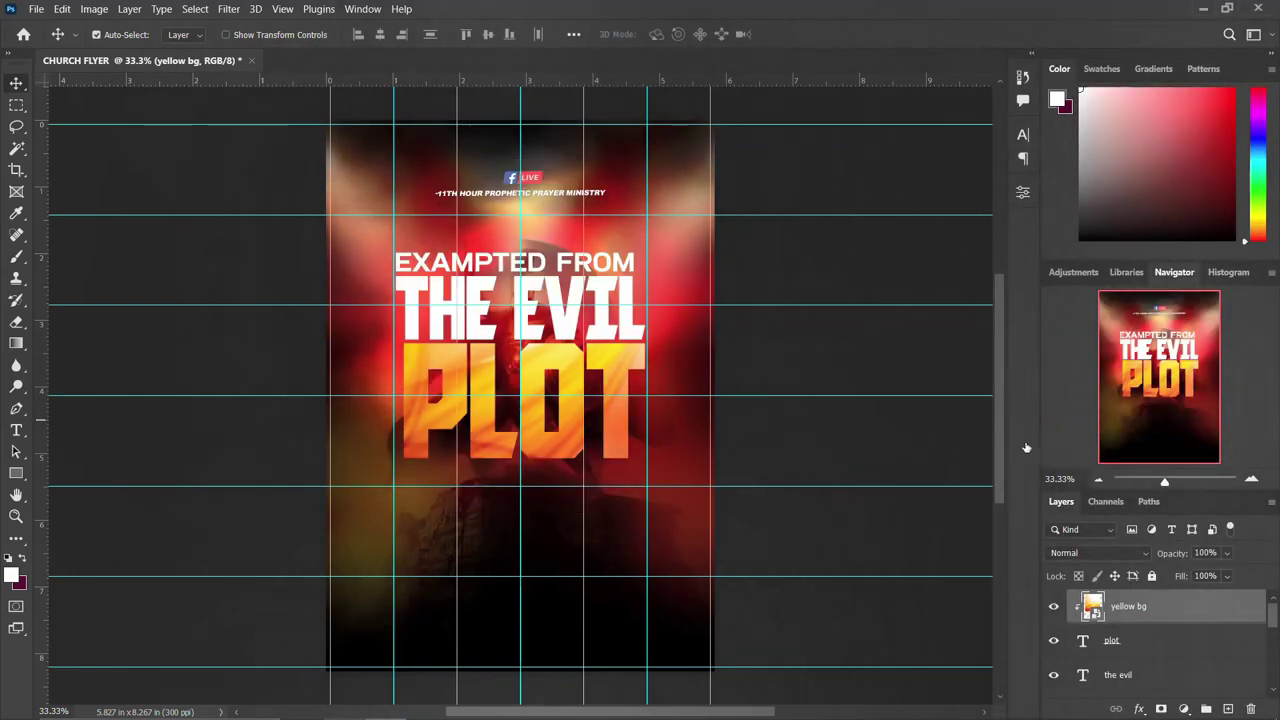
key(ctrl+t)
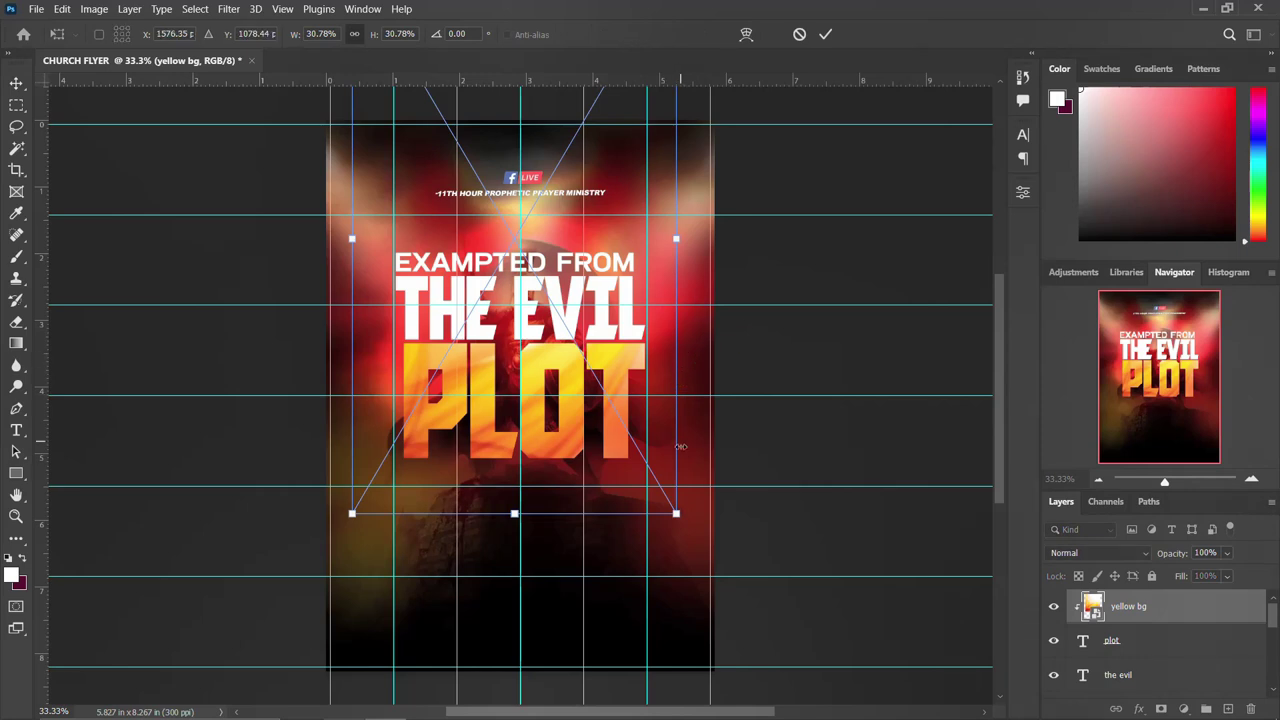
drag(676, 514, 628, 481)
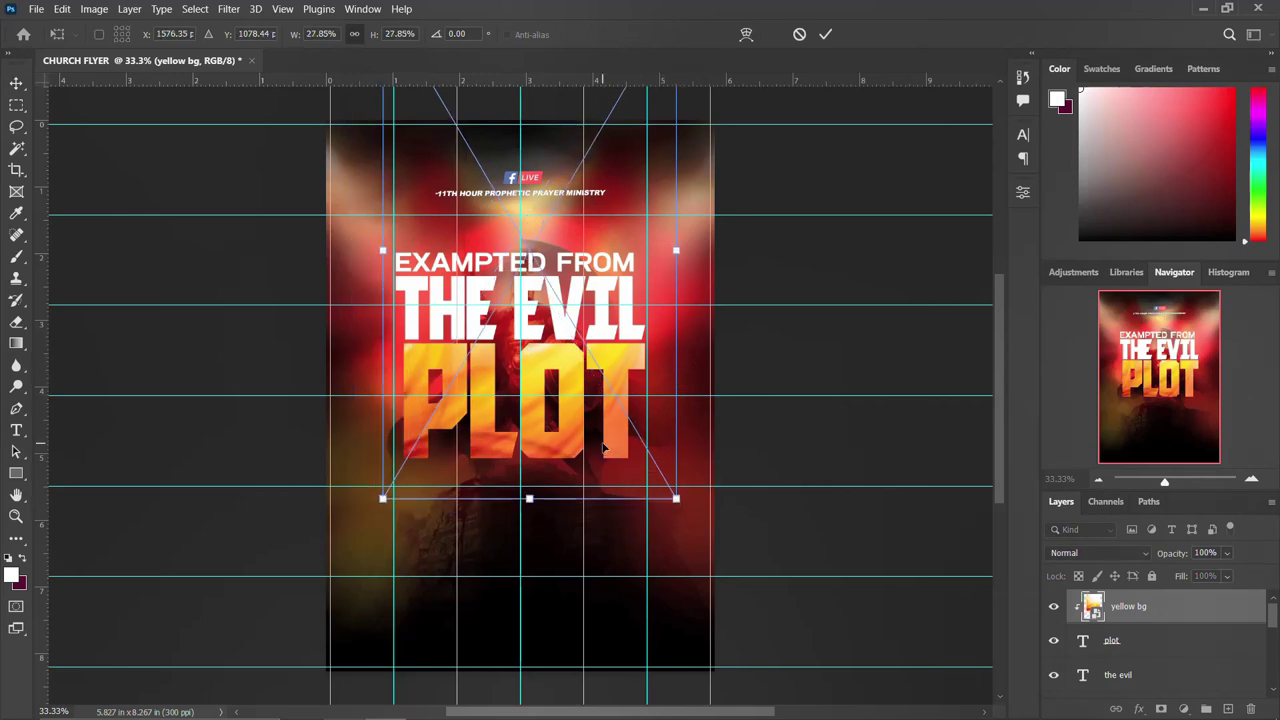
key(Return)
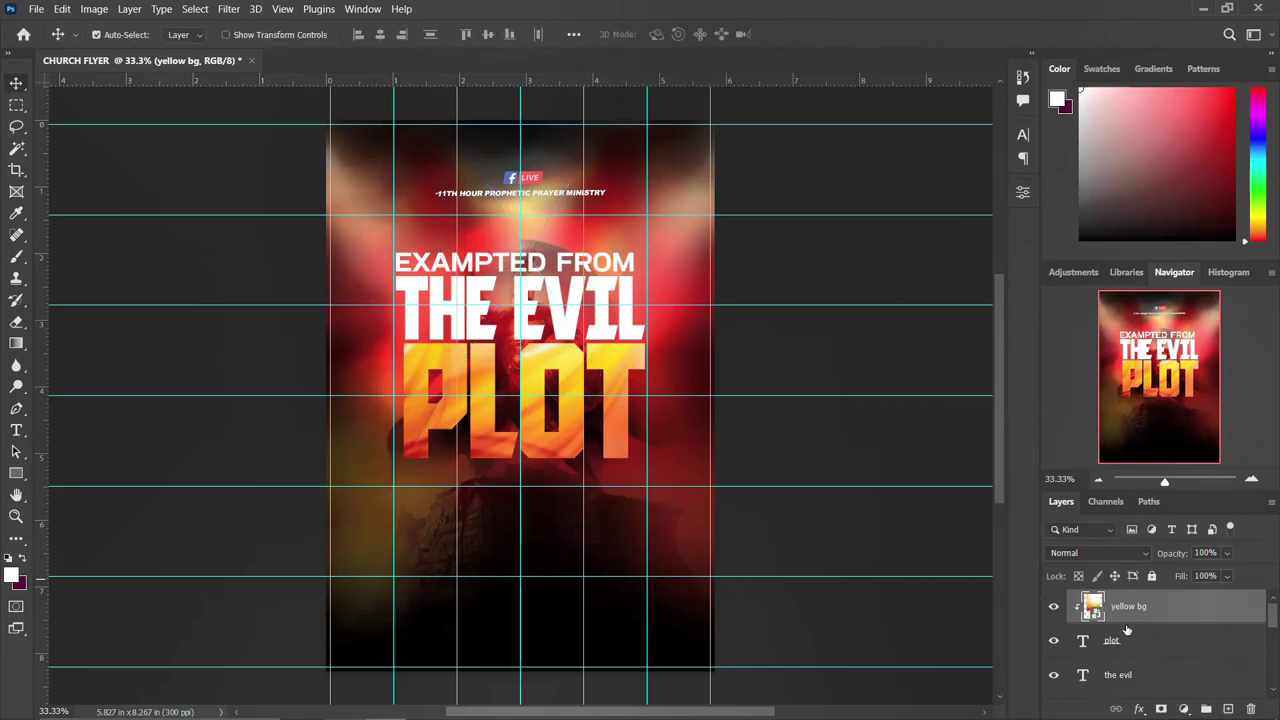
Group the headline and yellow bg layers as THEME and collapse the BACKGROUND group
scroll(1122, 630, down, 3)
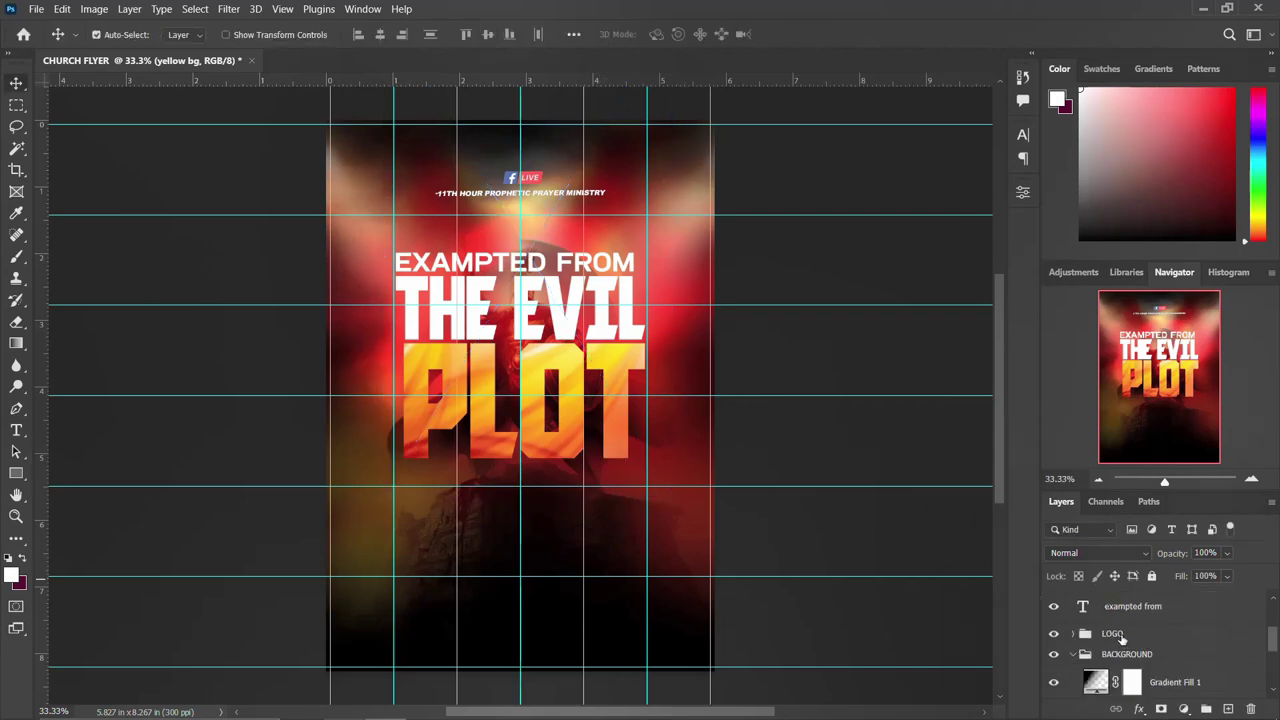
shift+click(1125, 610)
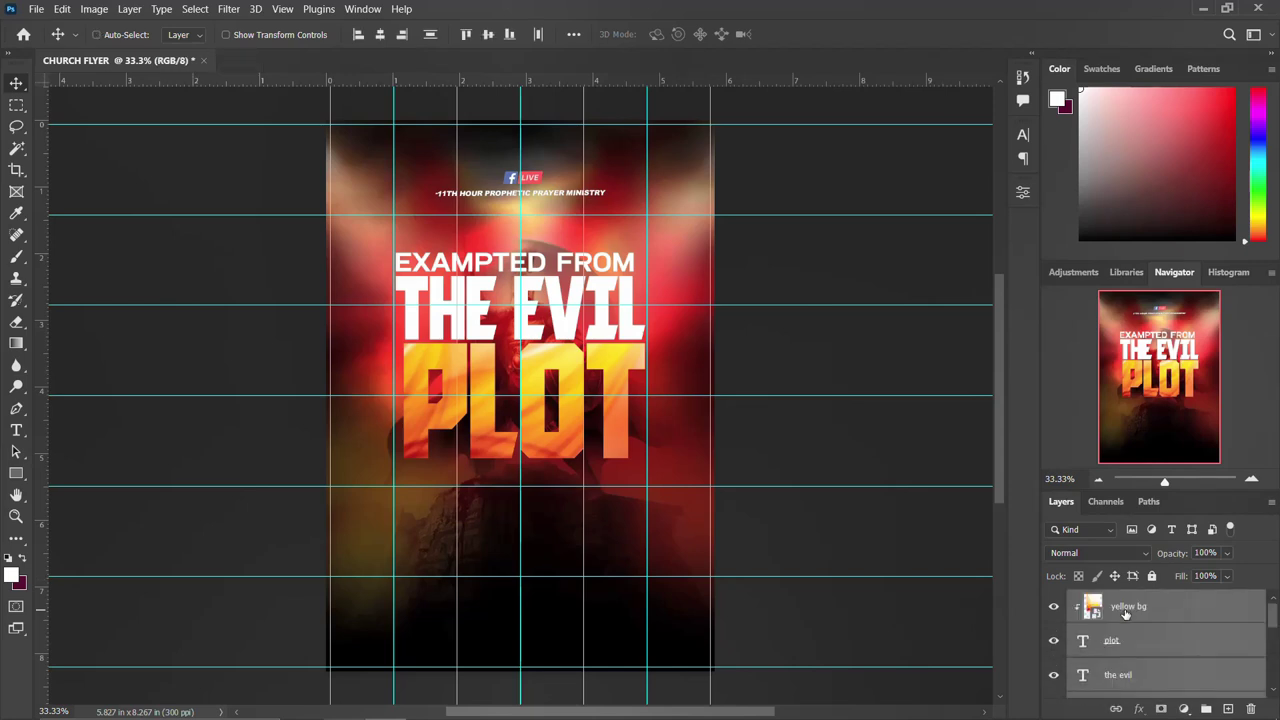
key(ctrl+g)
double_click(1110, 600)
text(Ti)
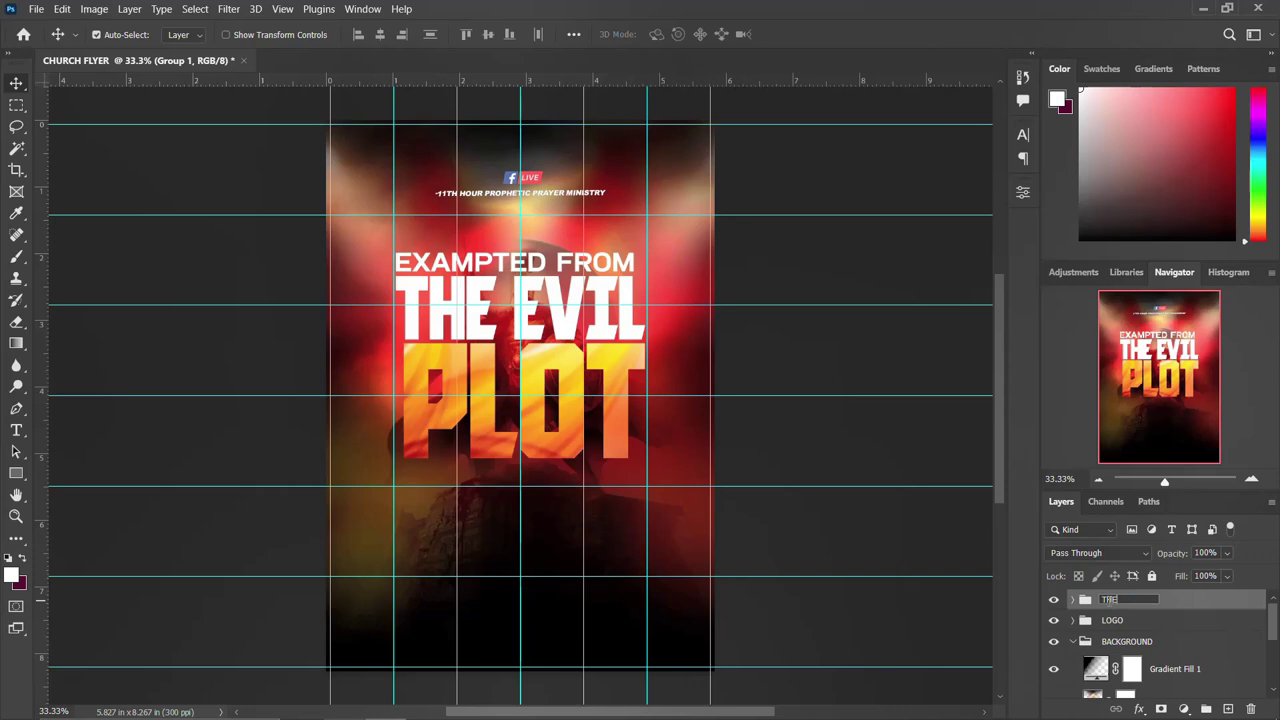
key(Return)
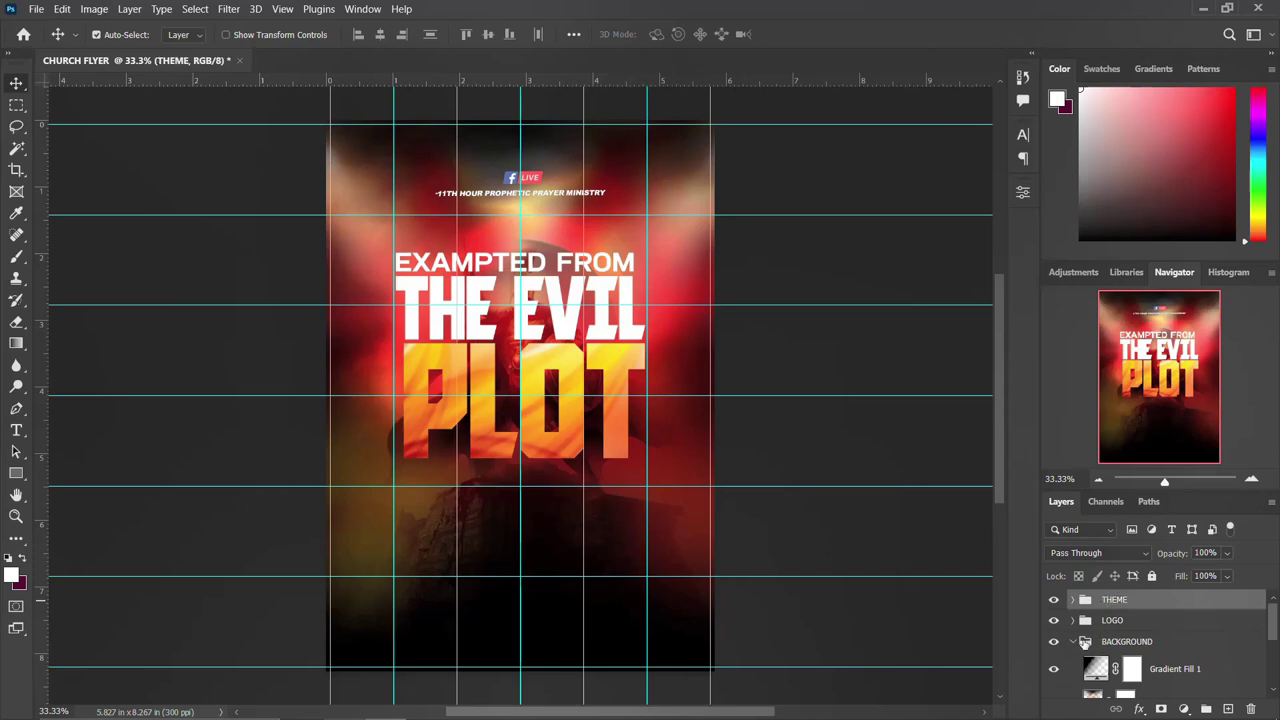
click(1073, 643)
click(1127, 617)
click(1133, 603)
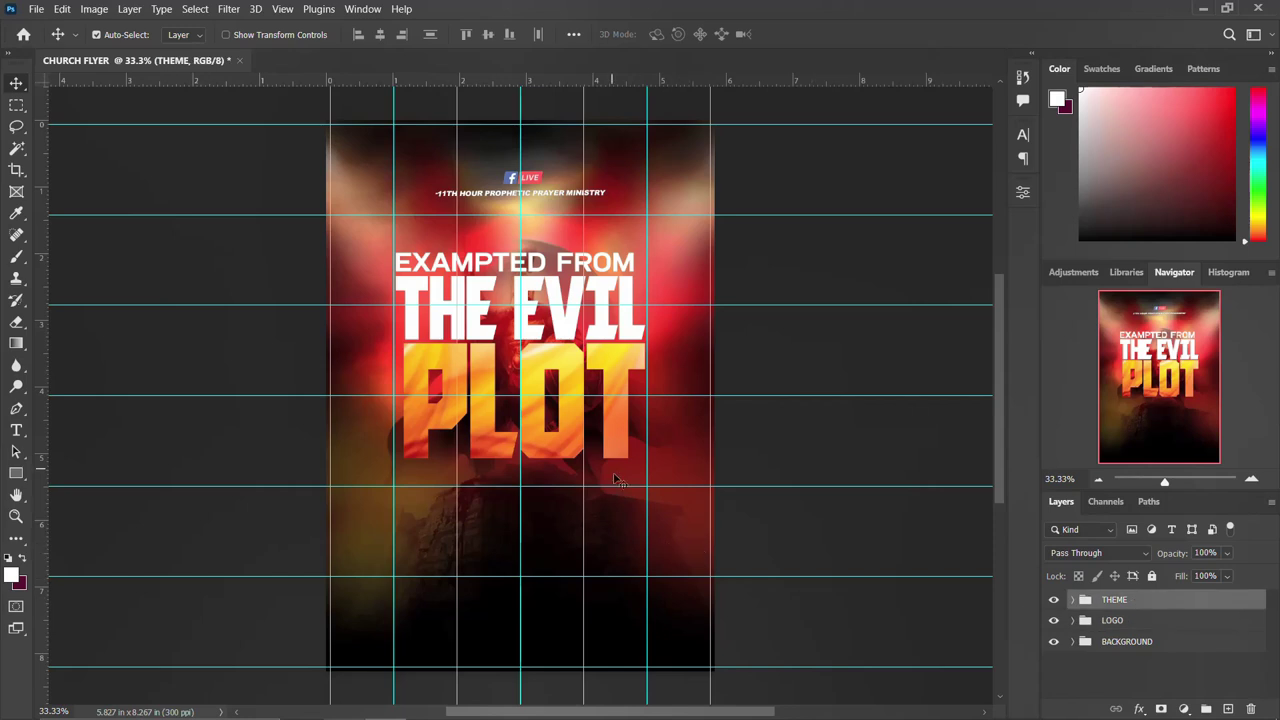
scroll(530, 460, up, 3)
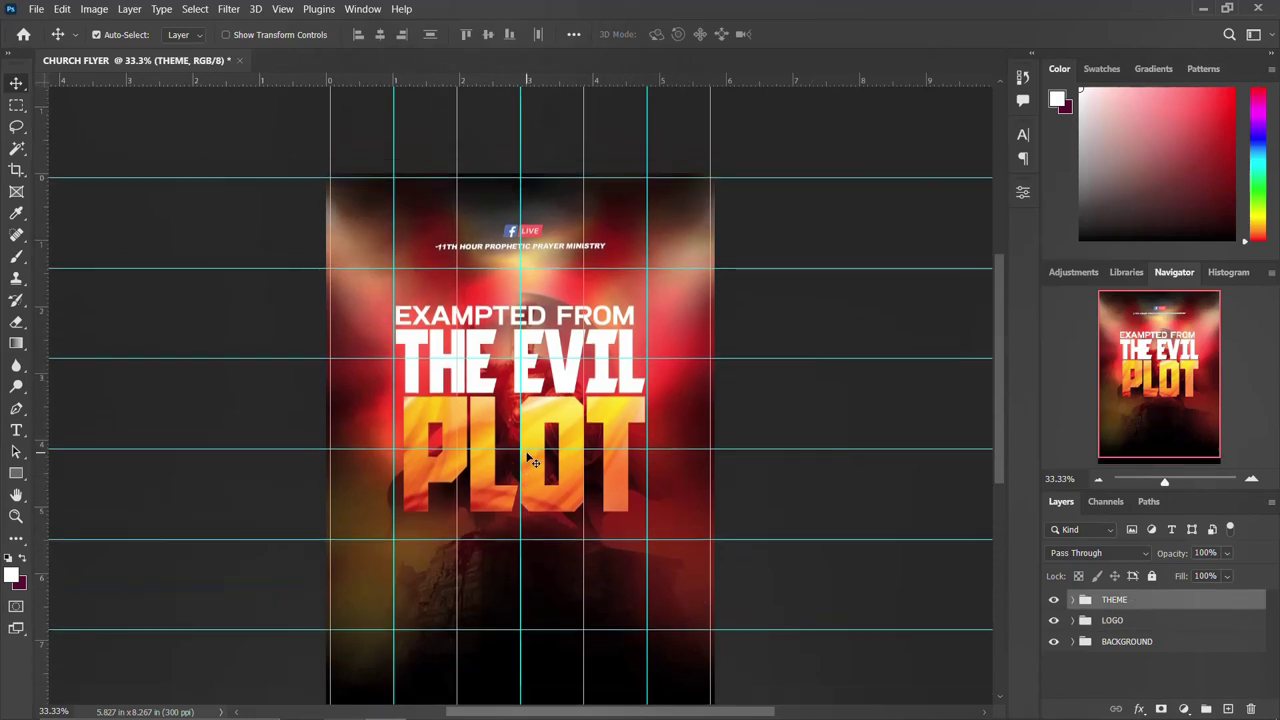
scroll(530, 460, down, 1)
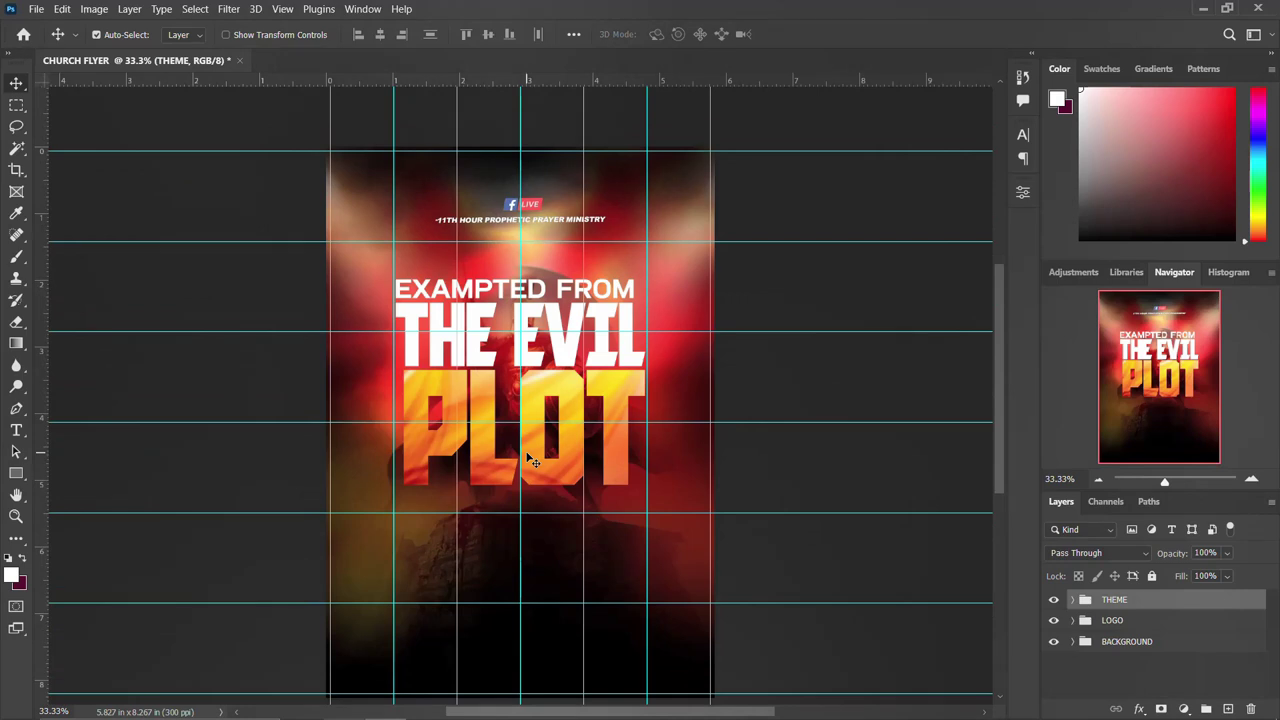
scroll(530, 460, down, 2)
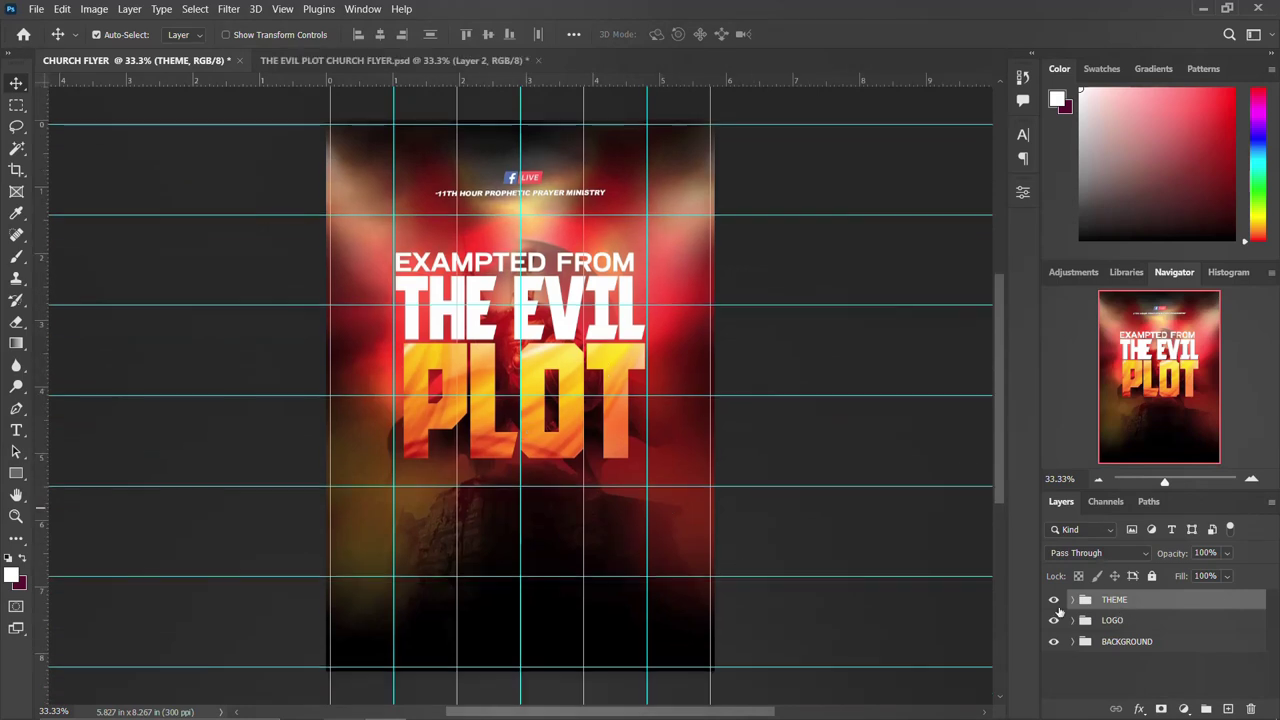
In the finished flyer, select the 'with', apostle name and photo layers with Auto-Select on
click(398, 62)
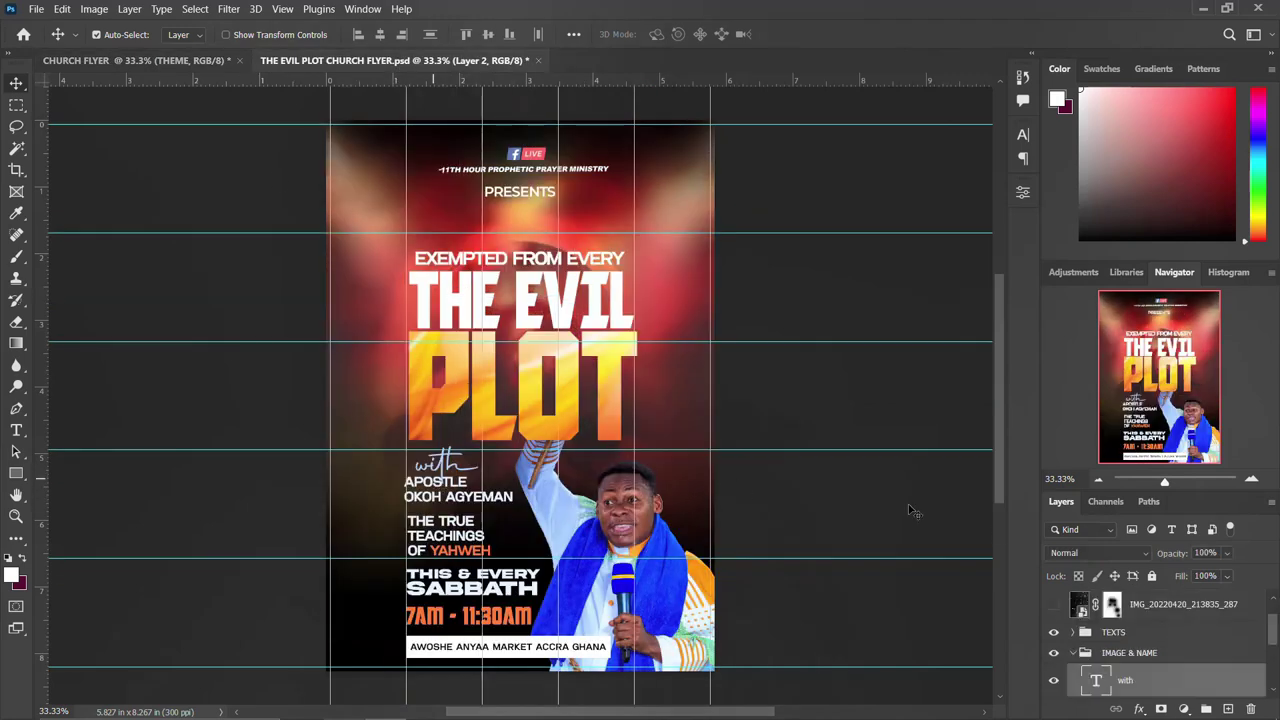
scroll(1140, 625, down, 3)
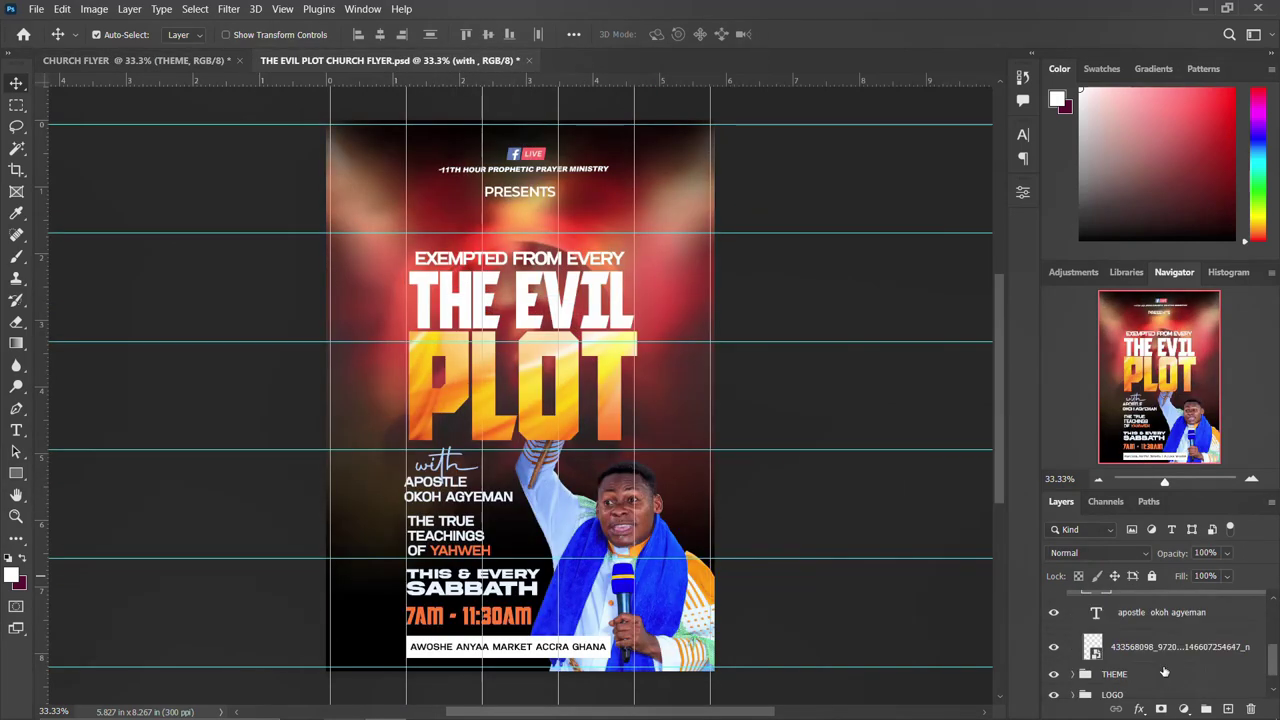
shift+click(1145, 612)
scroll(1145, 618, up, 1)
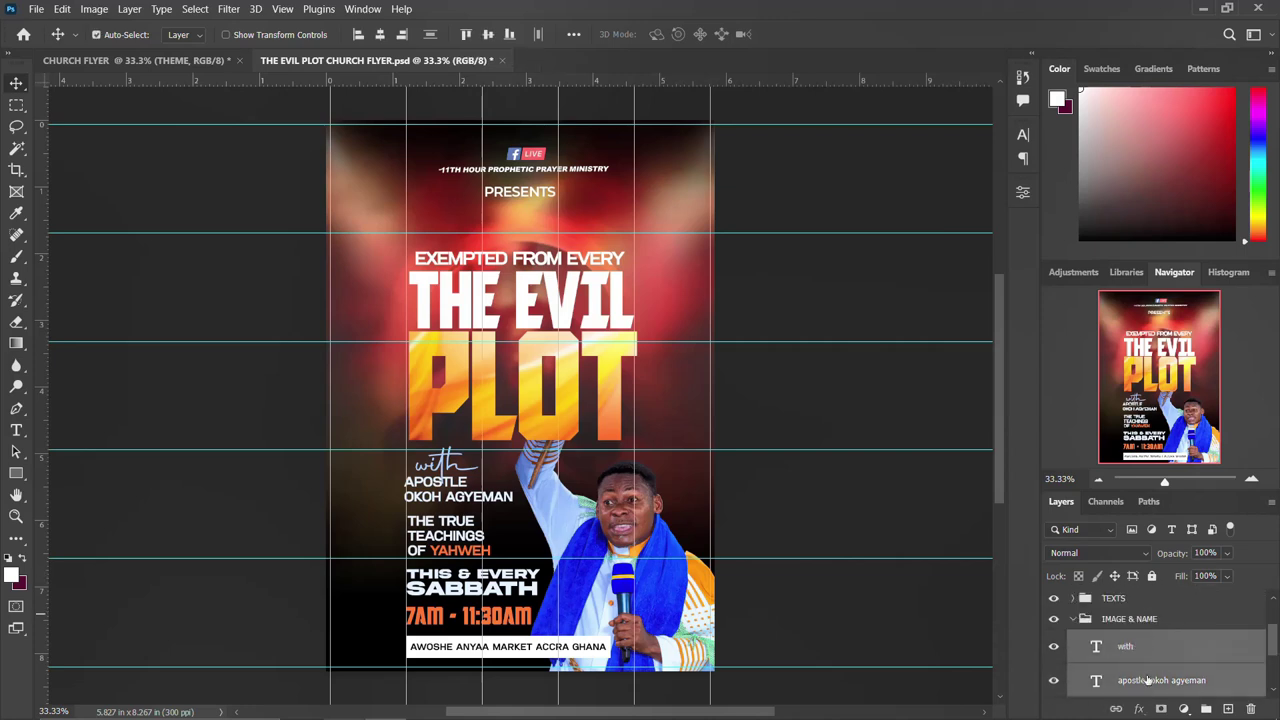
scroll(1147, 680, down, 1)
key(ctrl)
Bring the photo and name text into CHURCH FLYER, scaled to about 86% at the bottom
drag(607, 503, 547, 530)
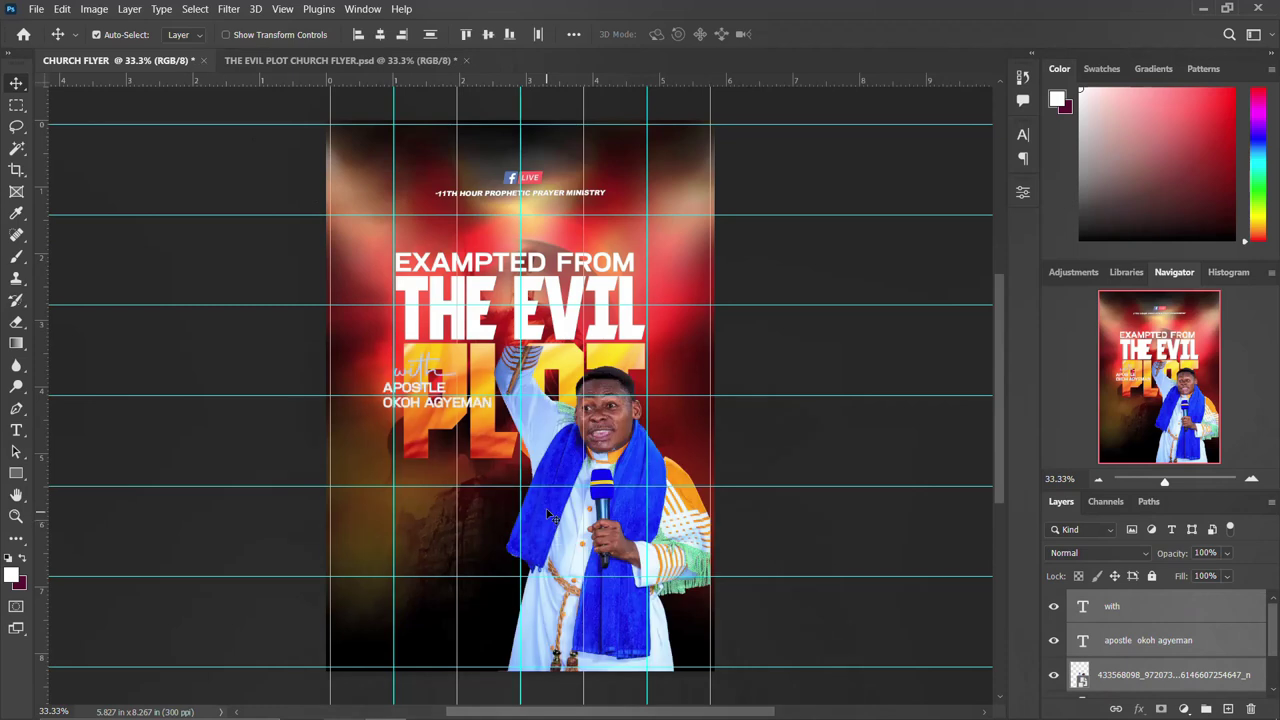
key(ctrl+t)
drag(708, 344, 686, 372)
drag(607, 460, 622, 541)
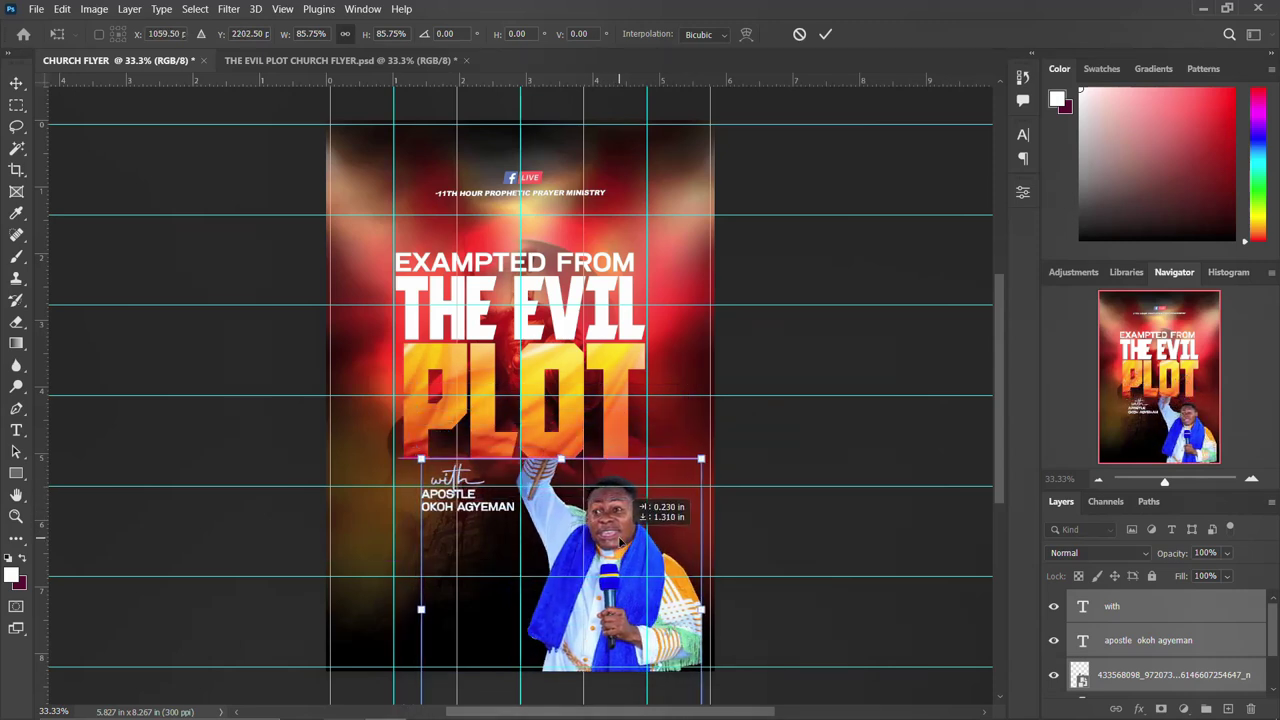
drag(620, 540, 575, 541)
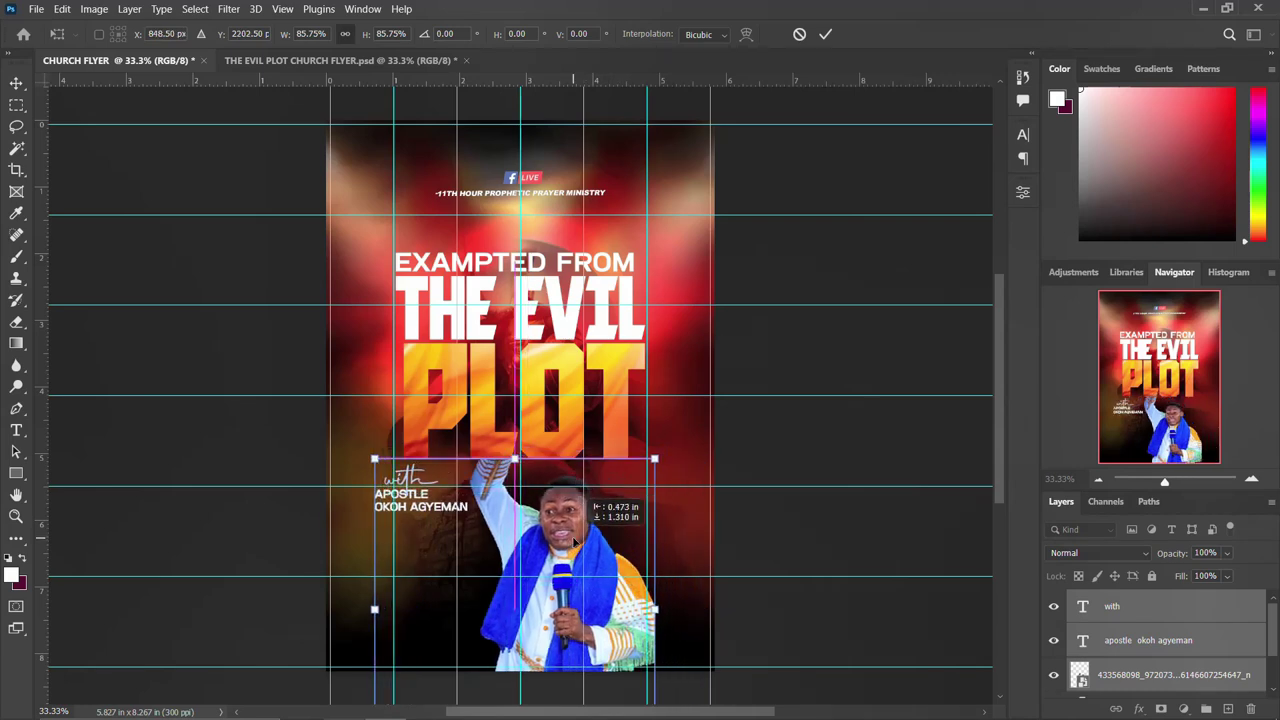
key(Return)
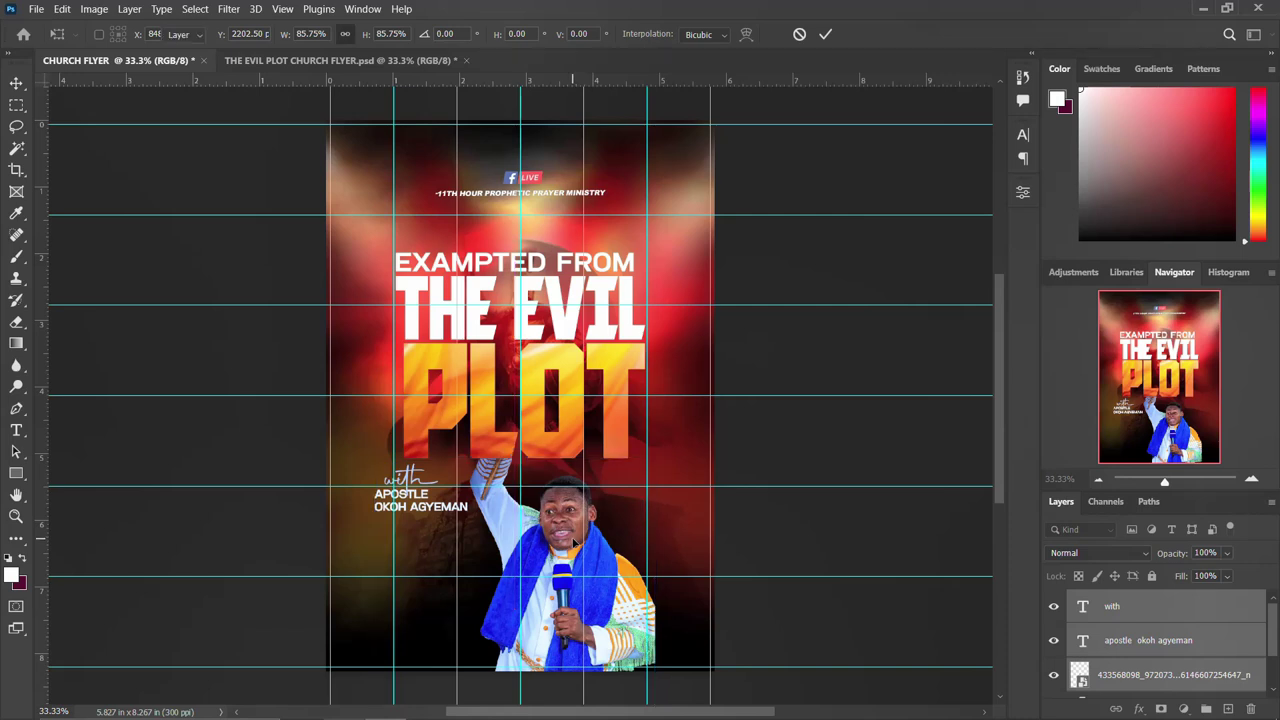
Shrink the 'with' and apostle name text to 82.61% and tuck it left of the photo
click(1136, 638)
shift+click(1133, 612)
key(ctrl+t)
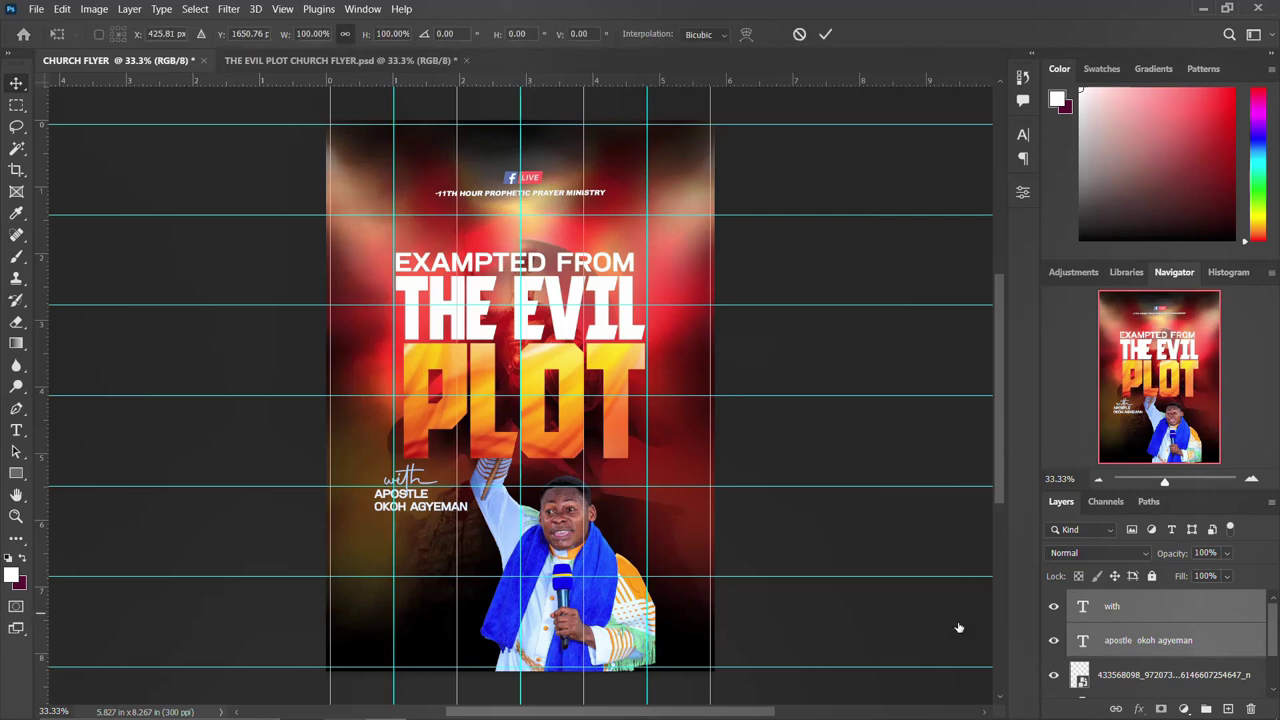
drag(421, 507, 444, 493)
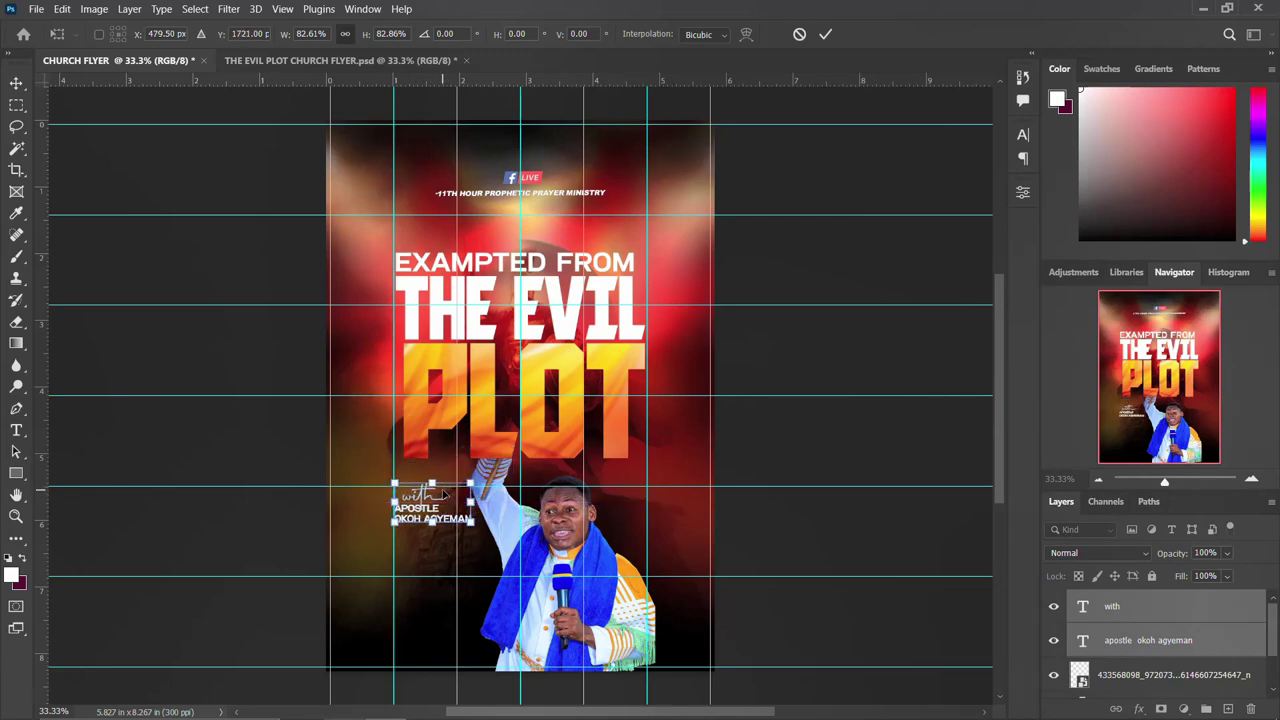
key(Return)
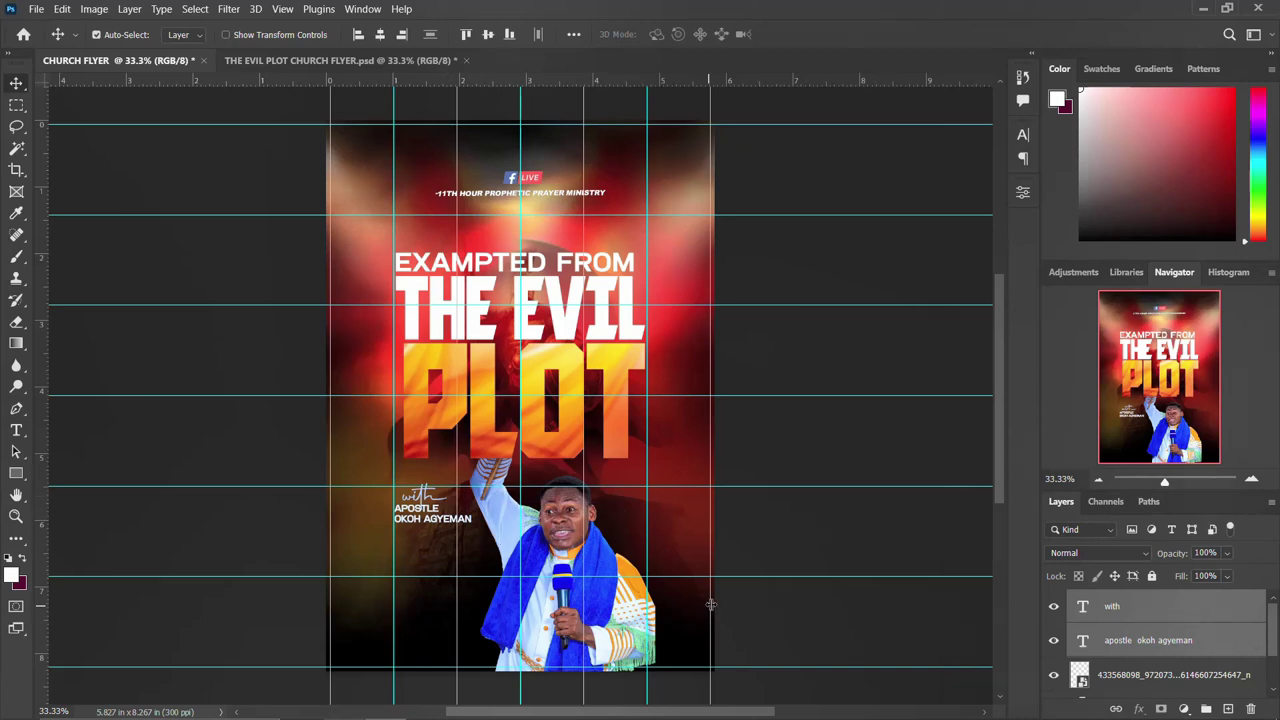
Nudge the photo left, then group it with both name text layers as NAME & IMAGE
click(619, 617)
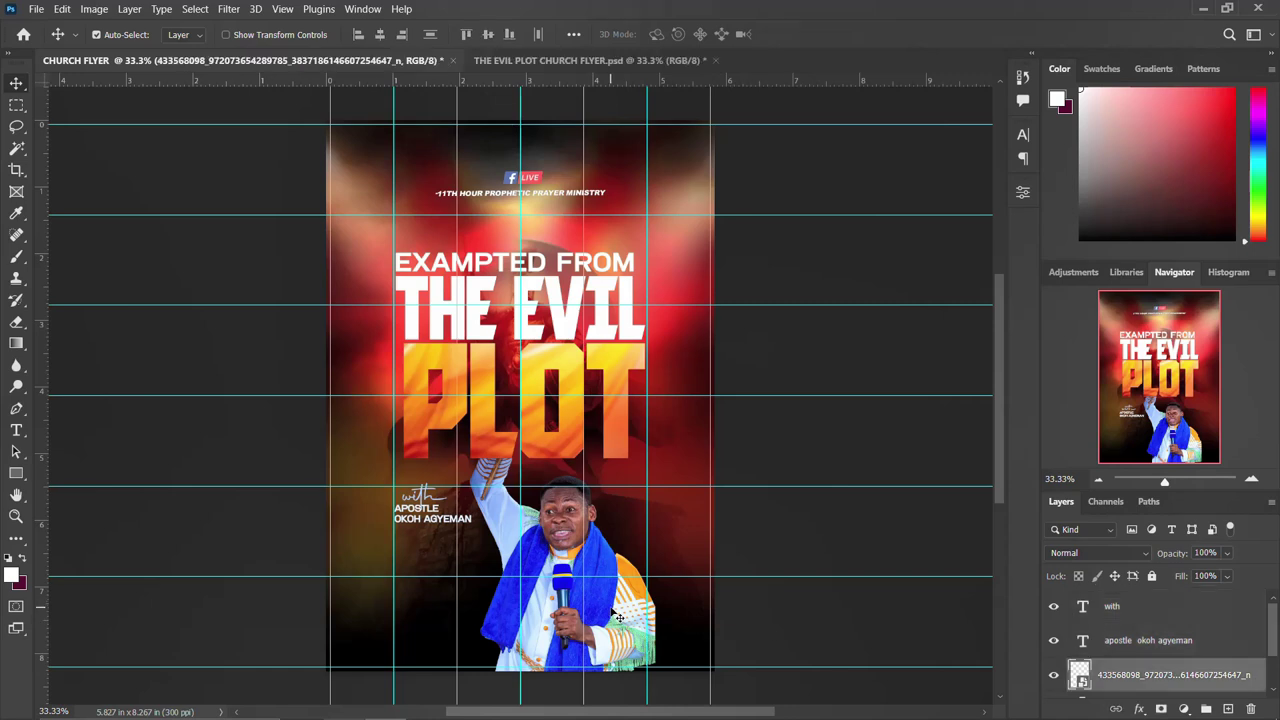
drag(619, 617, 616, 617)
scroll(1146, 646, down, 2)
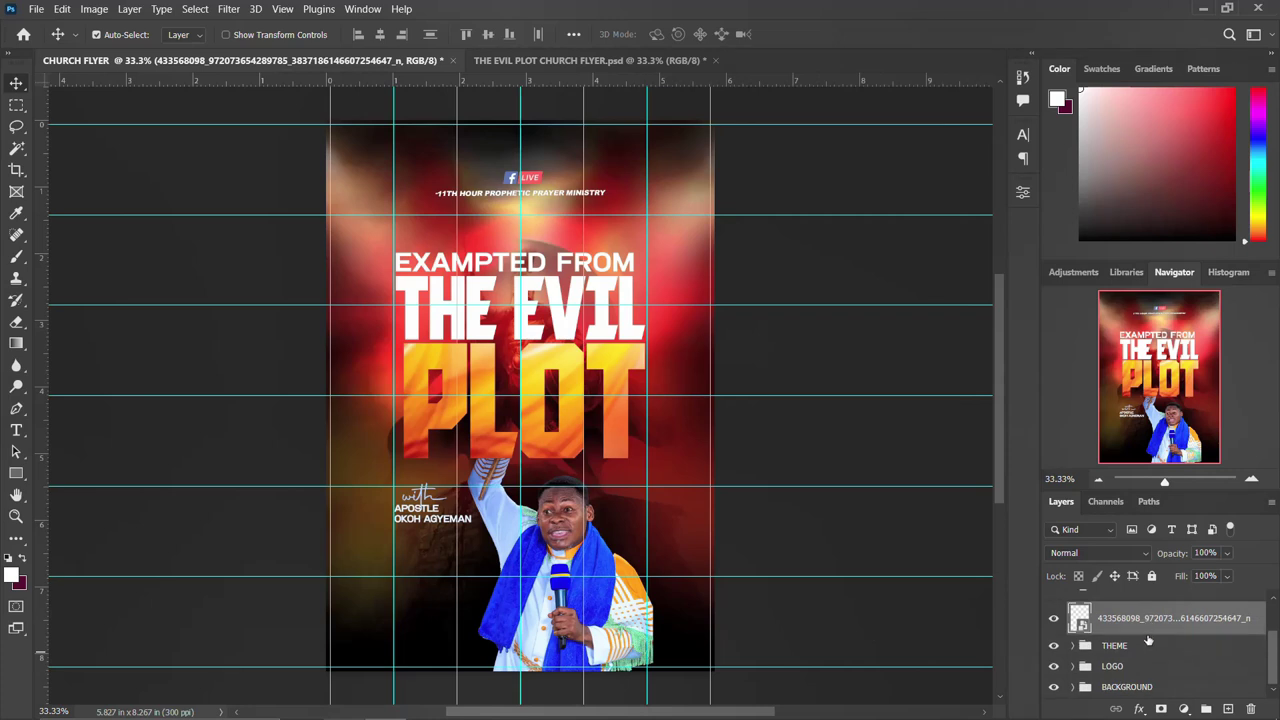
scroll(1146, 632, up, 2)
shift+click(1138, 613)
key(ctrl+g)
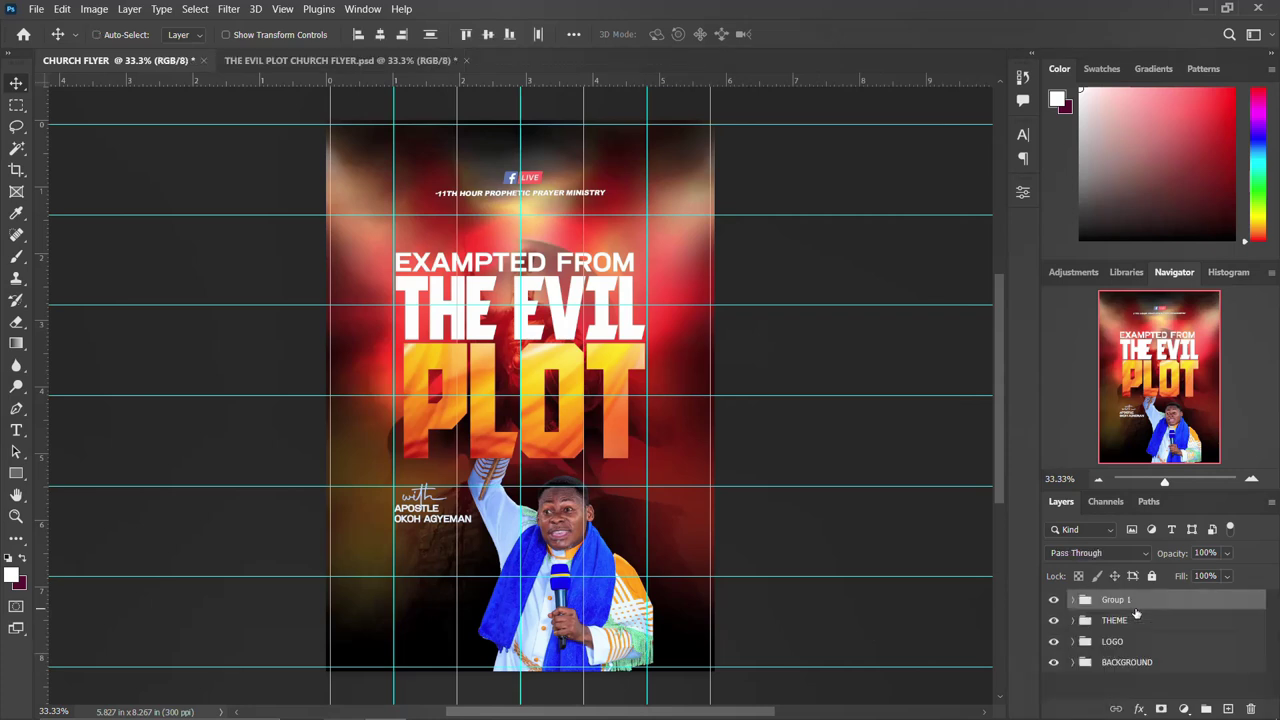
double_click(1114, 600)
text(NAME & I)
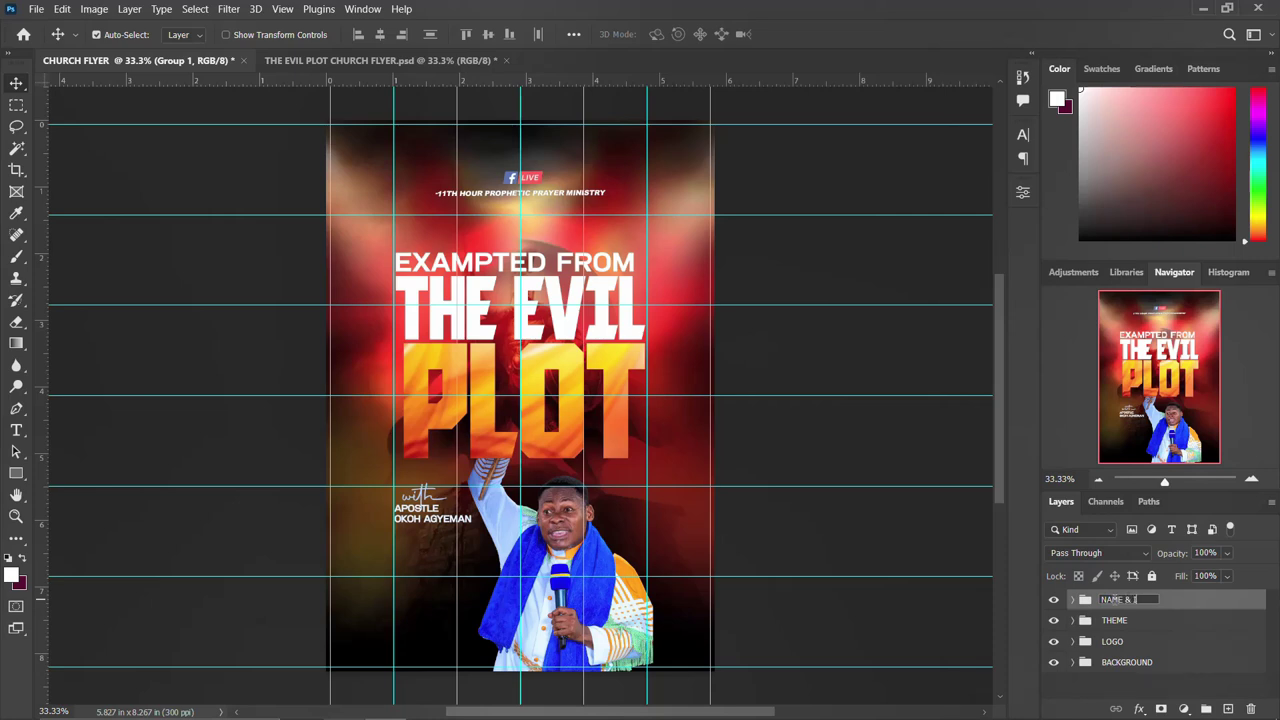
key(Return)
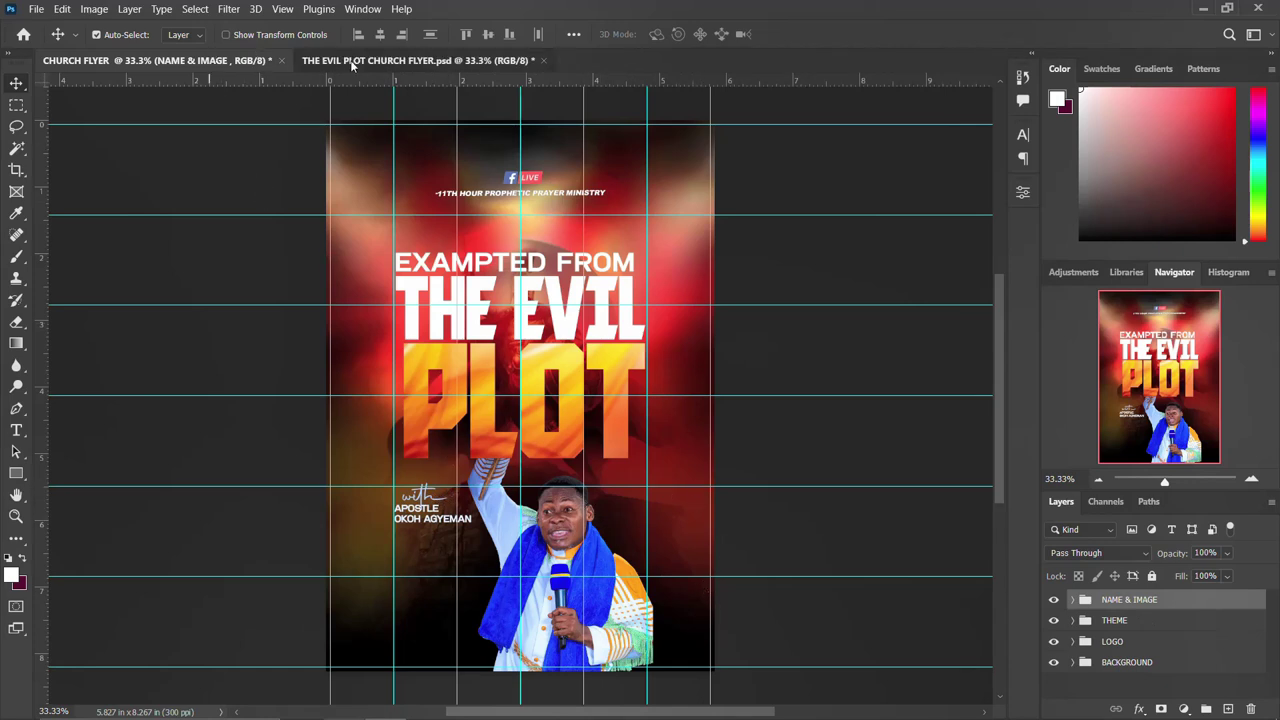
Copy THE TRUE TEACHINGS OF YAHWEH text layer from the reference flyer to below the apostle's name
click(450, 60)
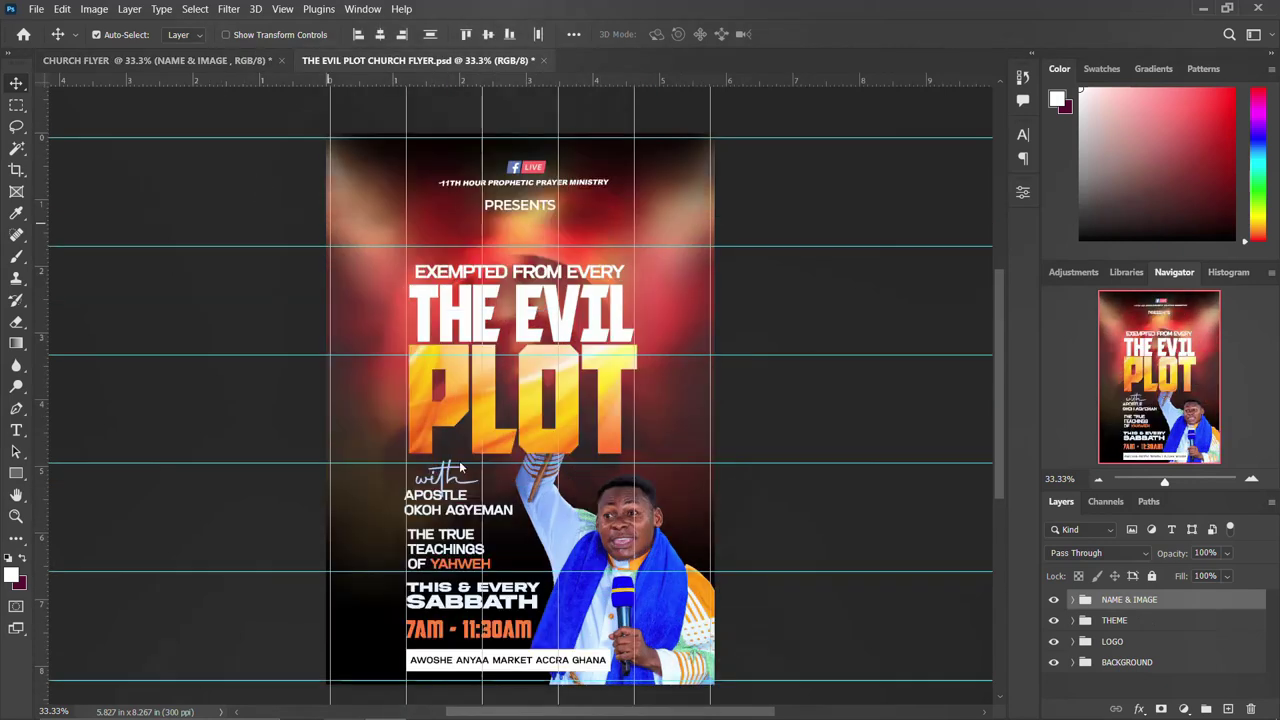
click(452, 550)
drag(453, 549, 460, 295)
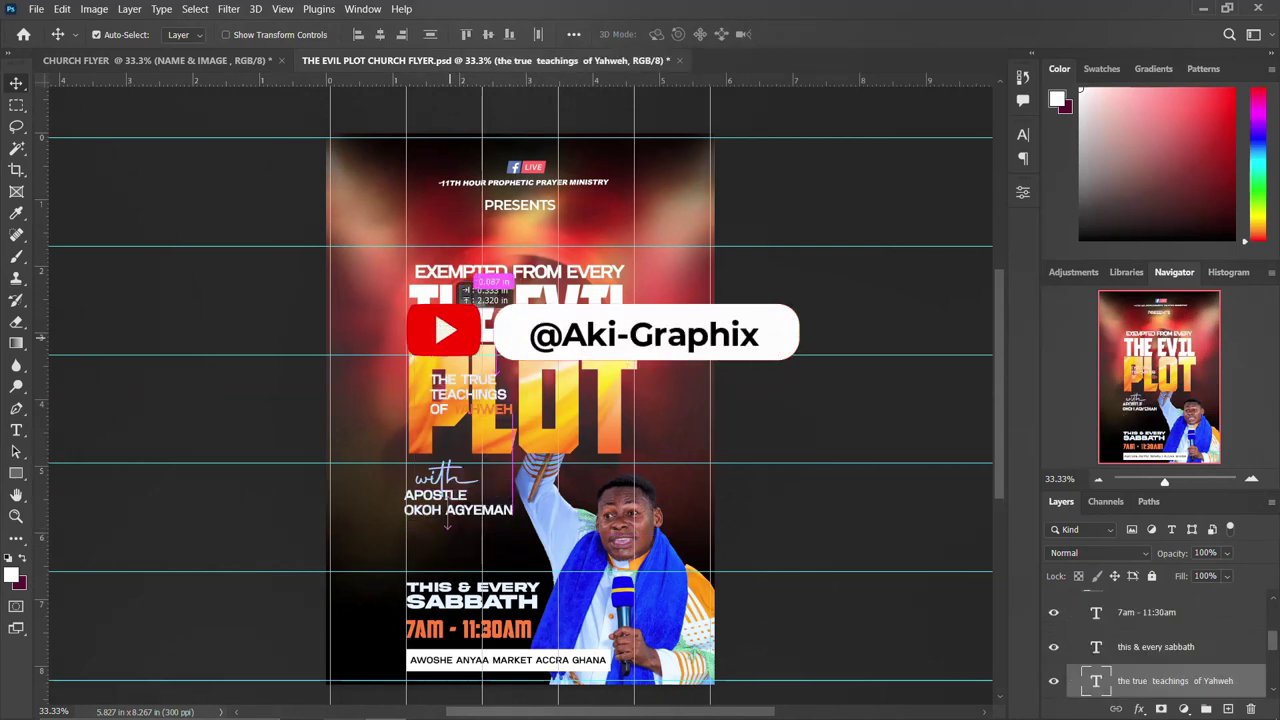
click(226, 60)
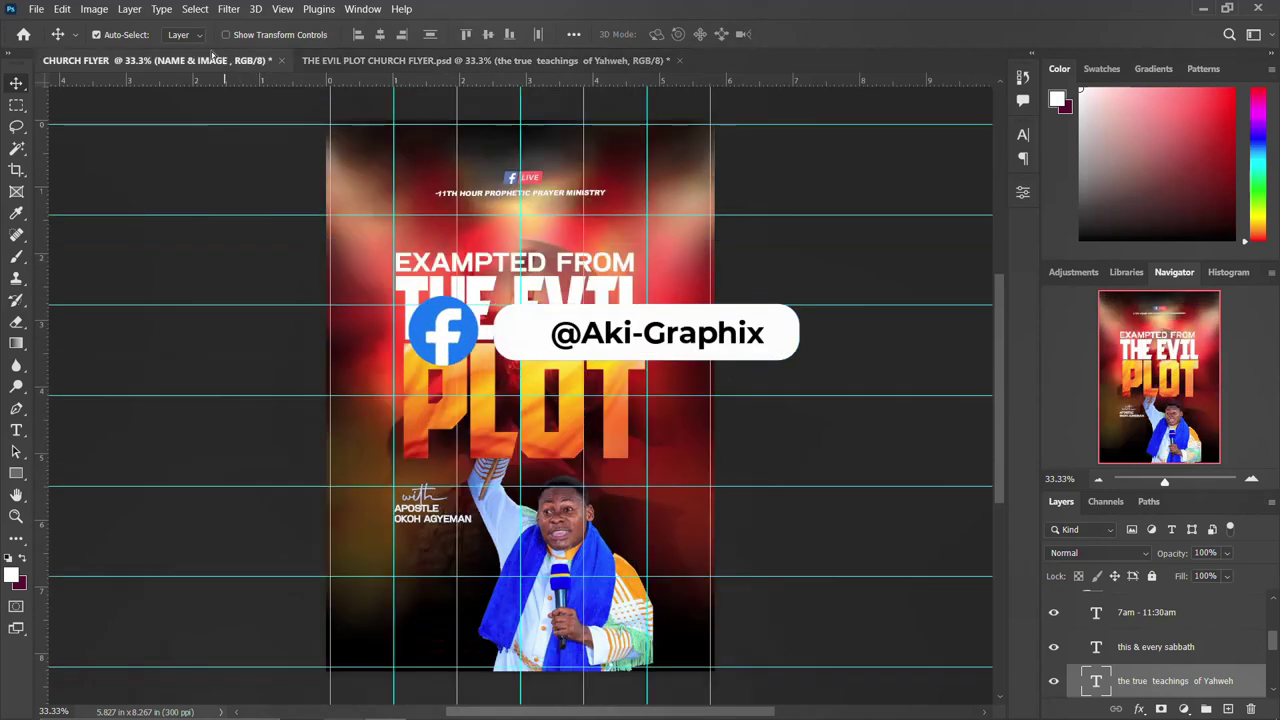
drag(428, 578, 435, 549)
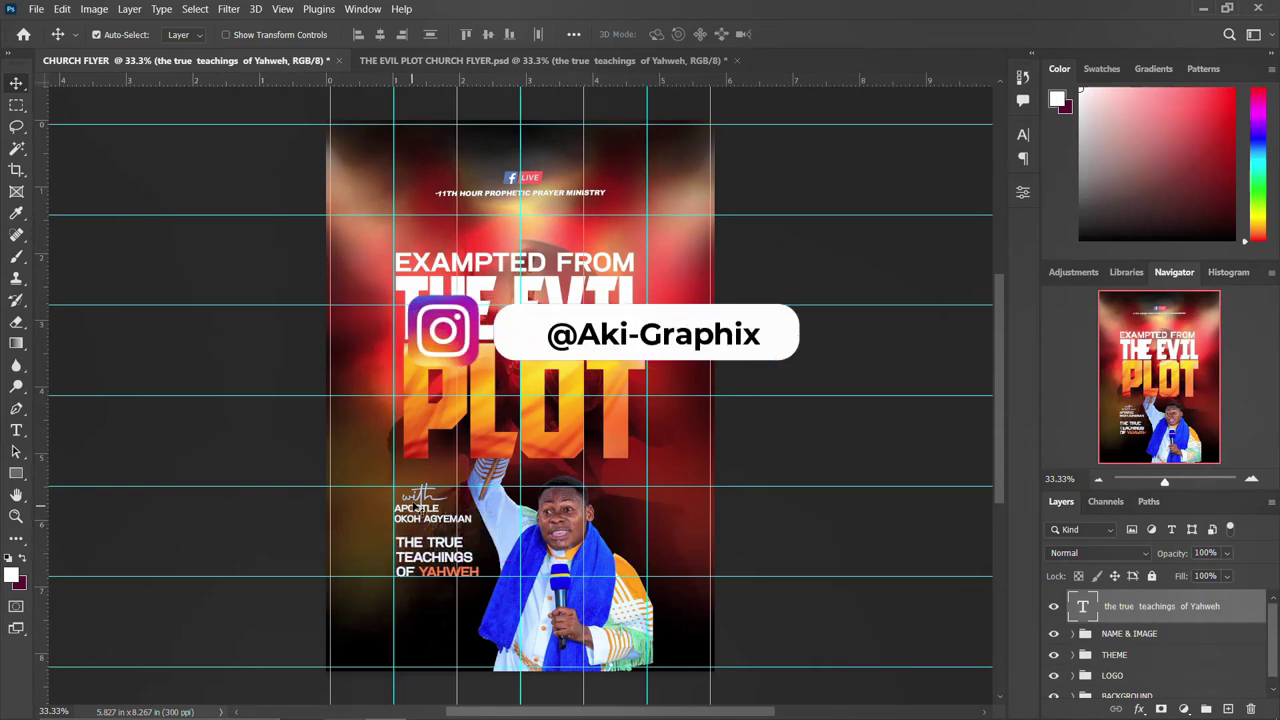
Inspect the character settings of the 'with' text and the apostle name text
click(421, 502)
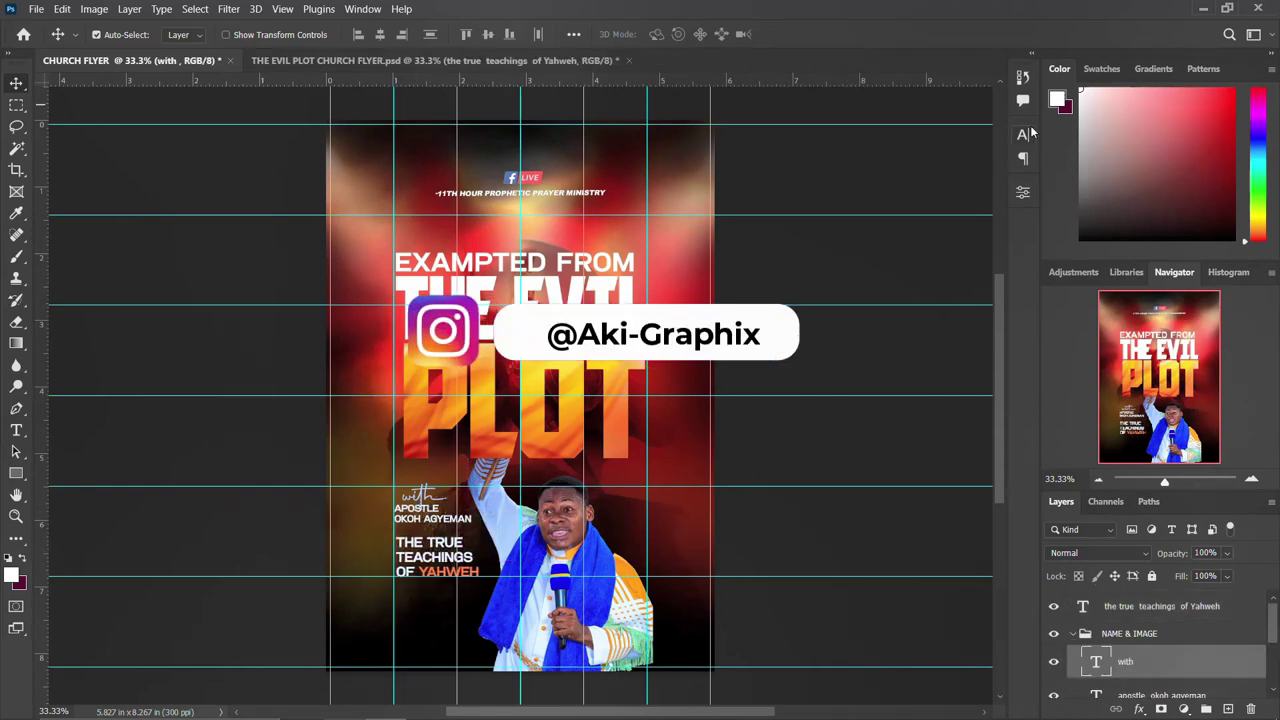
click(1024, 134)
key(Tab)
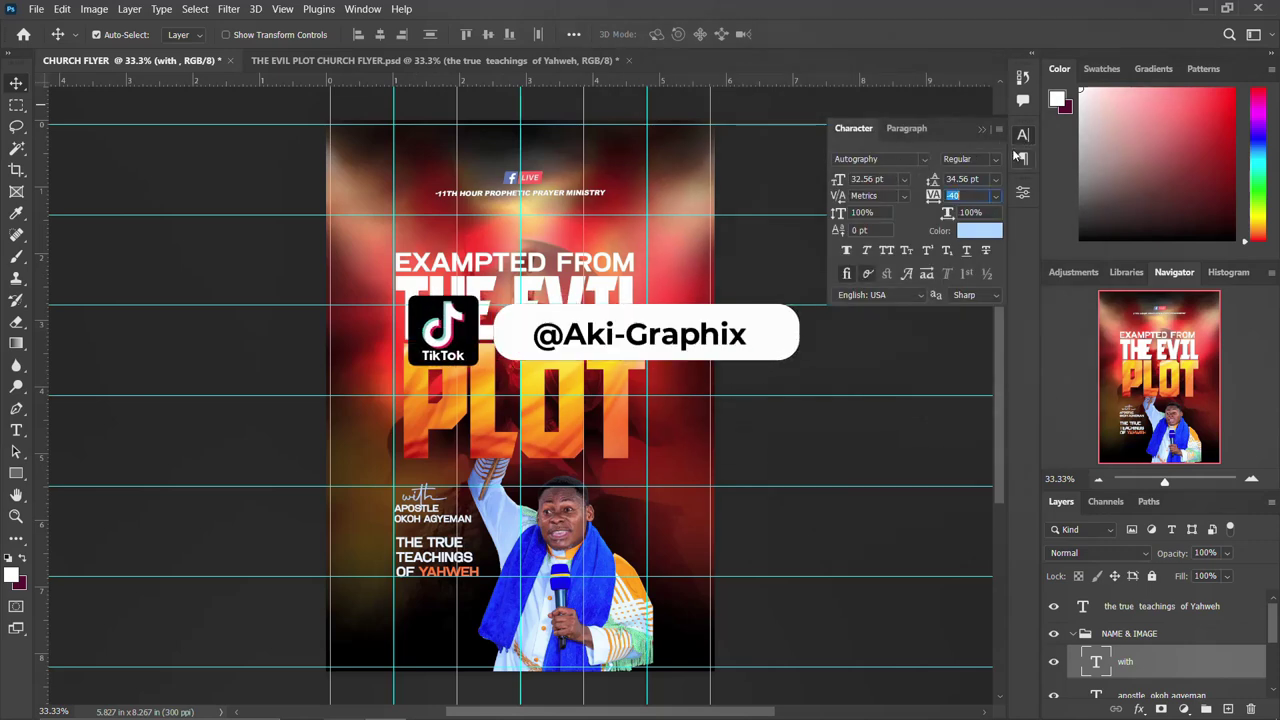
click(1024, 135)
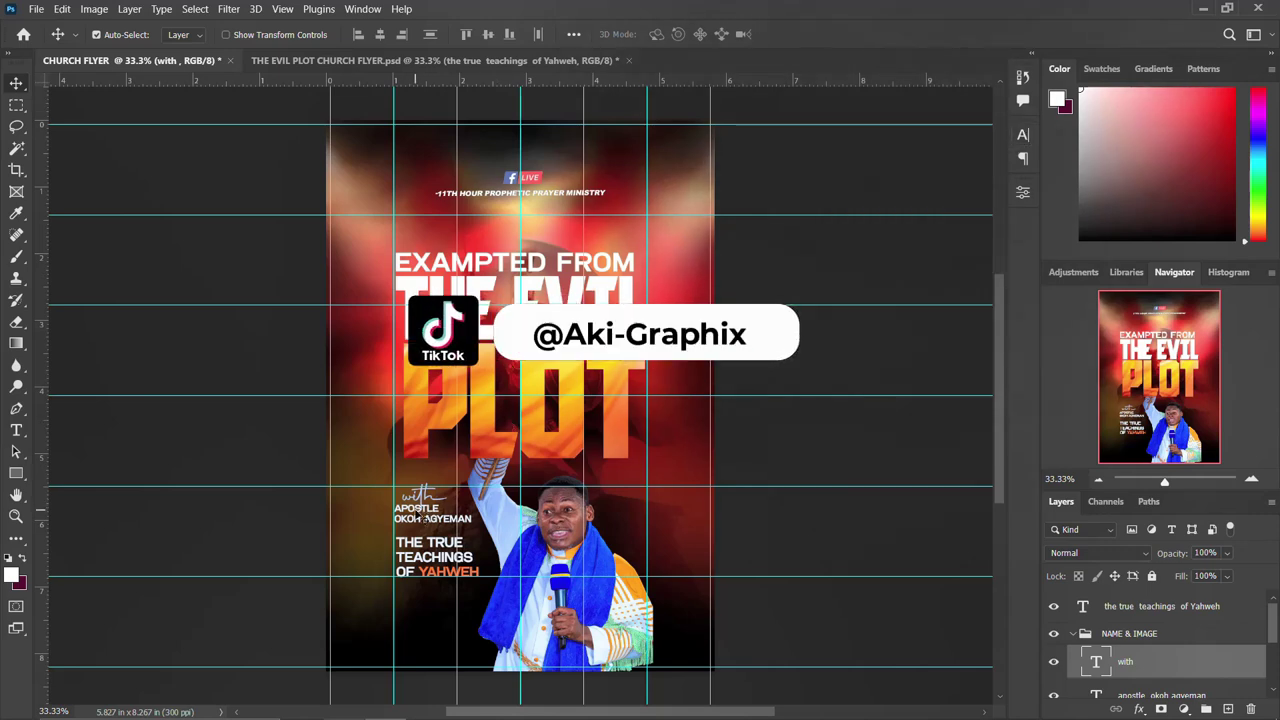
click(422, 518)
click(1024, 135)
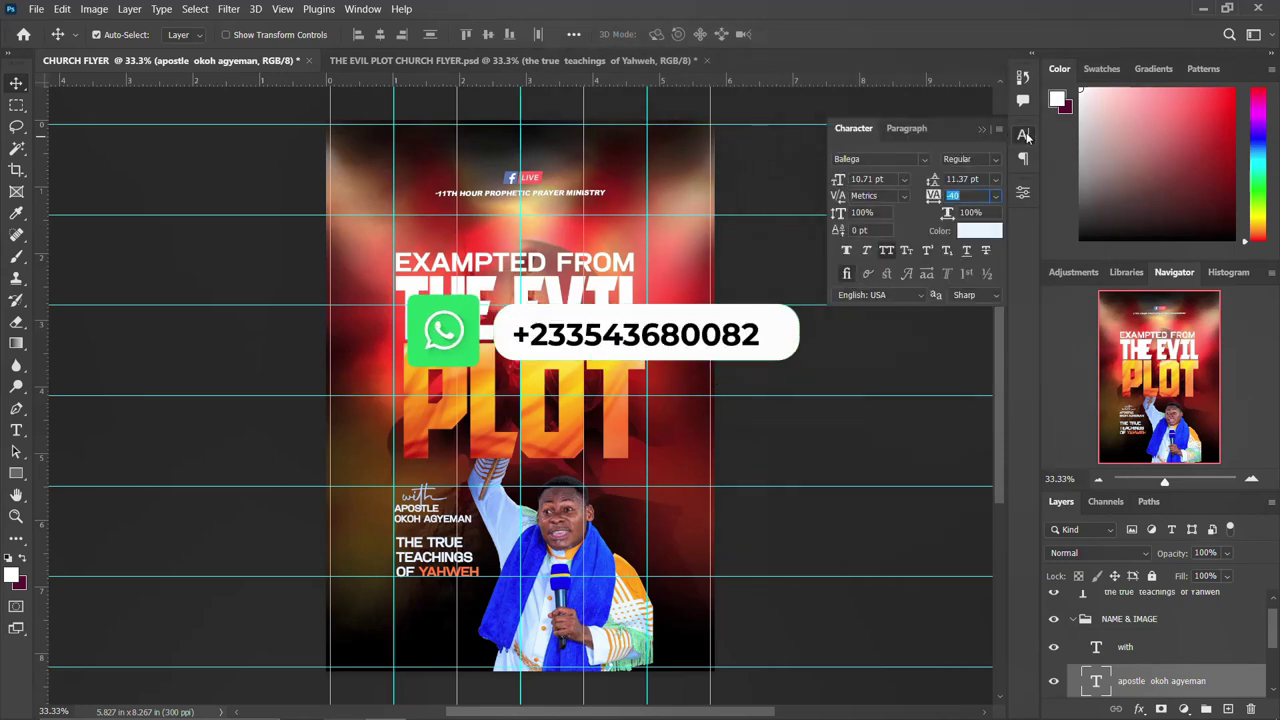
click(1024, 136)
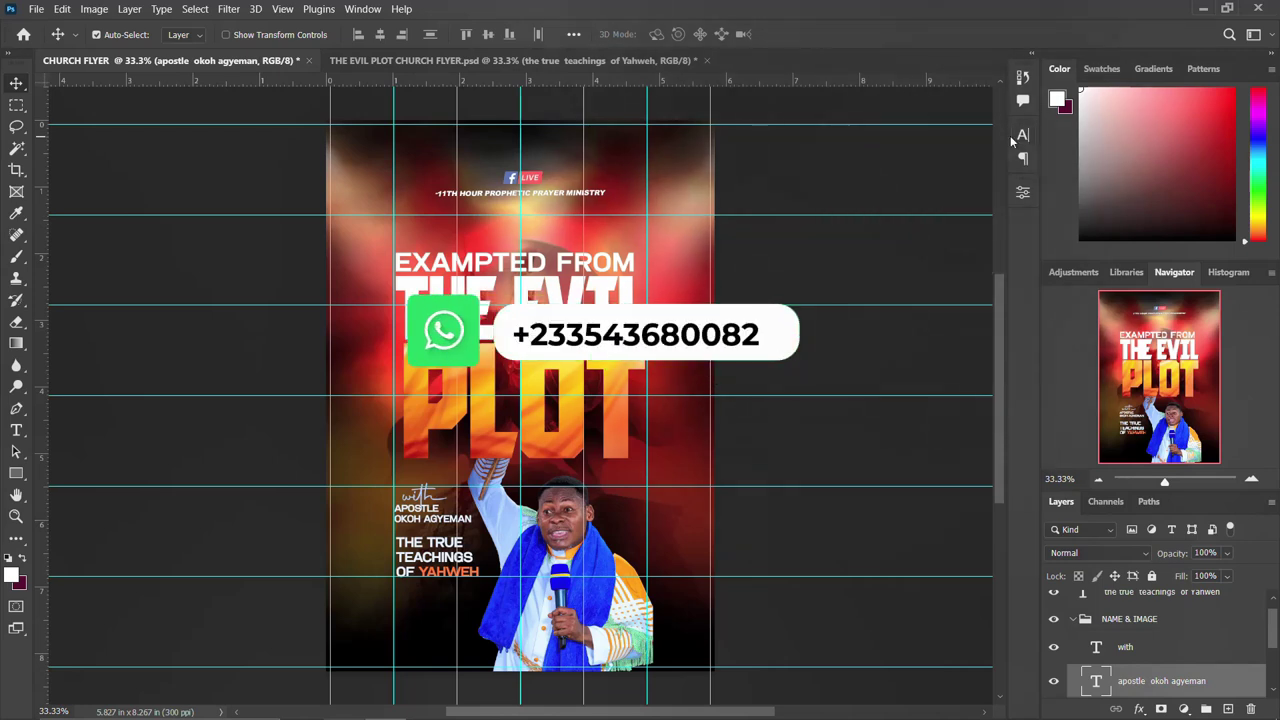
Check the teachings text's font, then nudge the teachings line slightly left
click(420, 556)
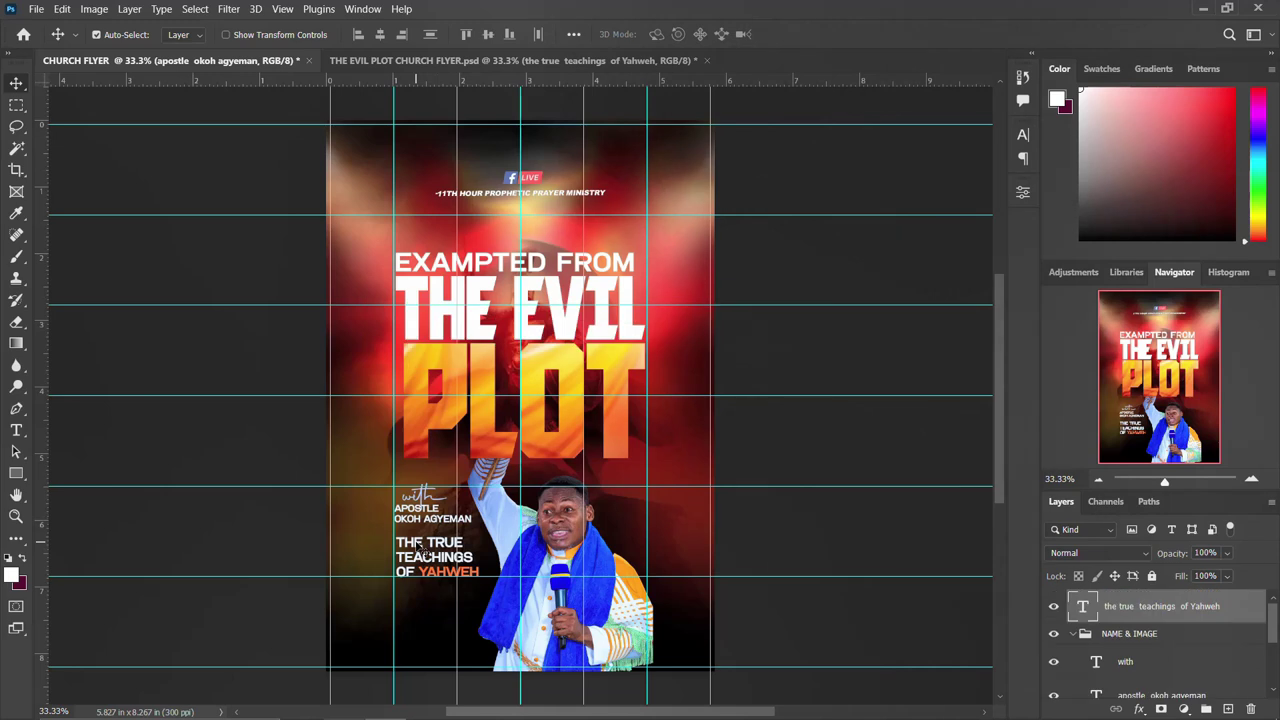
click(1022, 137)
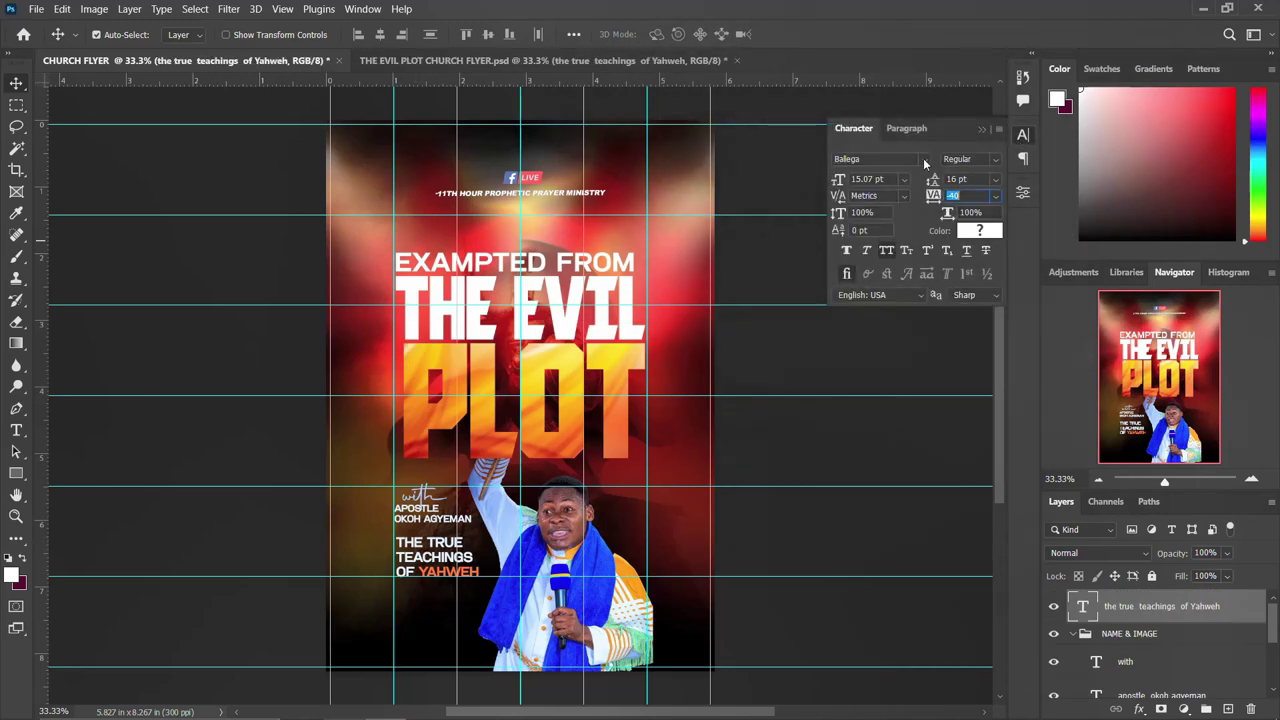
click(924, 159)
click(1022, 137)
click(1022, 137)
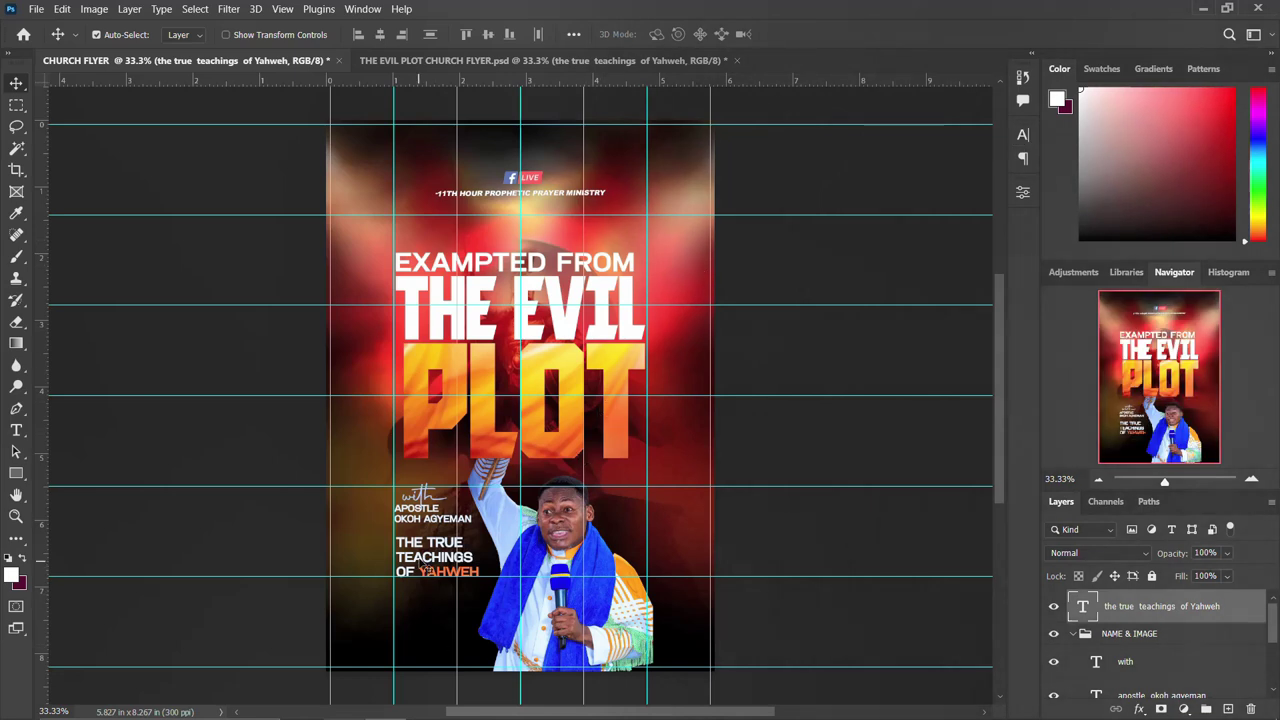
drag(428, 558, 427, 559)
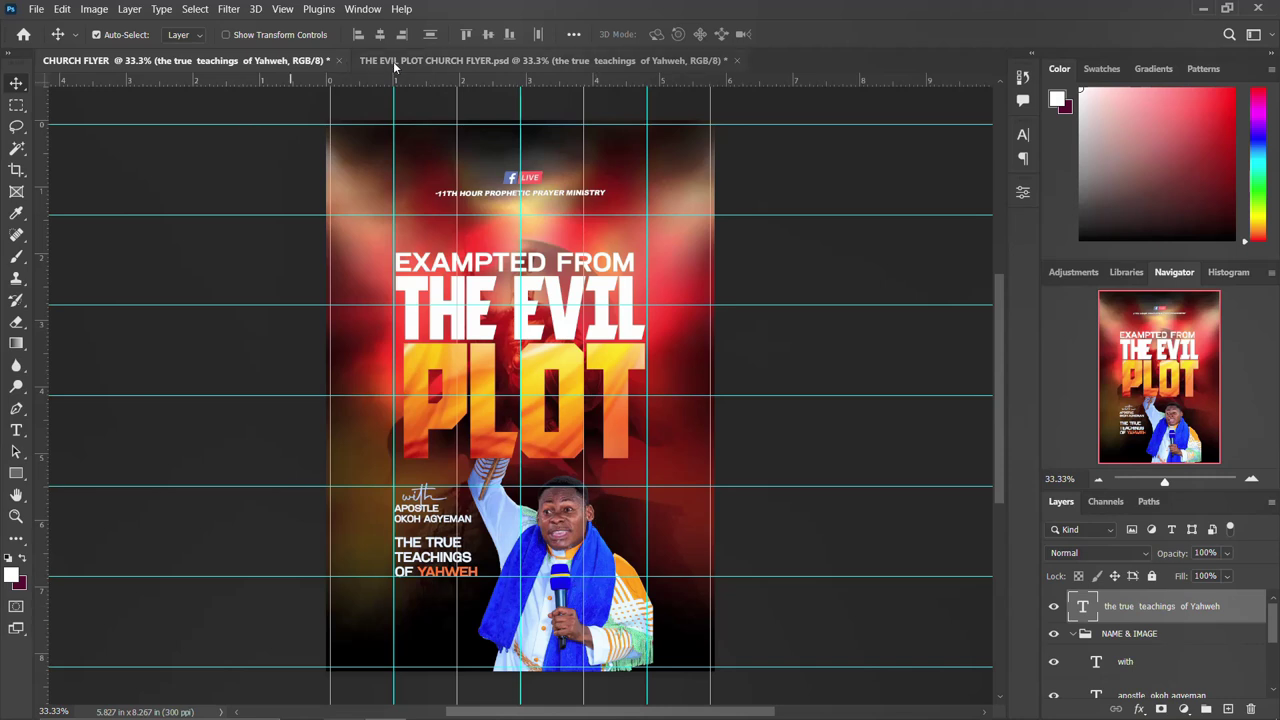
click(530, 62)
Bring THIS & EVERY SABBATH and 7AM - 11:30AM from the reference flyer, stacked below the teachings line
mouse_move(455, 608)
mouse_down()
mouse_move(407, 62)
mouse_move(331, 64)
mouse_move(396, 598)
mouse_move(438, 614)
mouse_move(448, 602)
mouse_up()
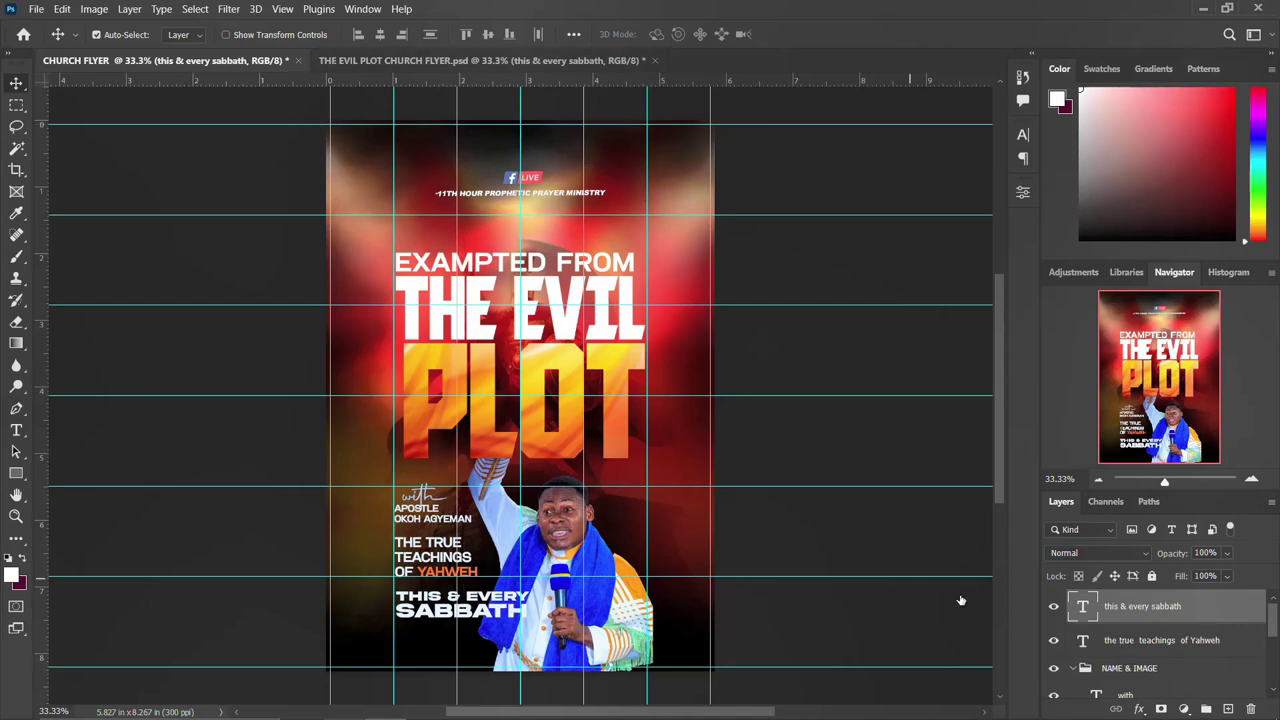
click(430, 65)
drag(450, 645, 406, 472)
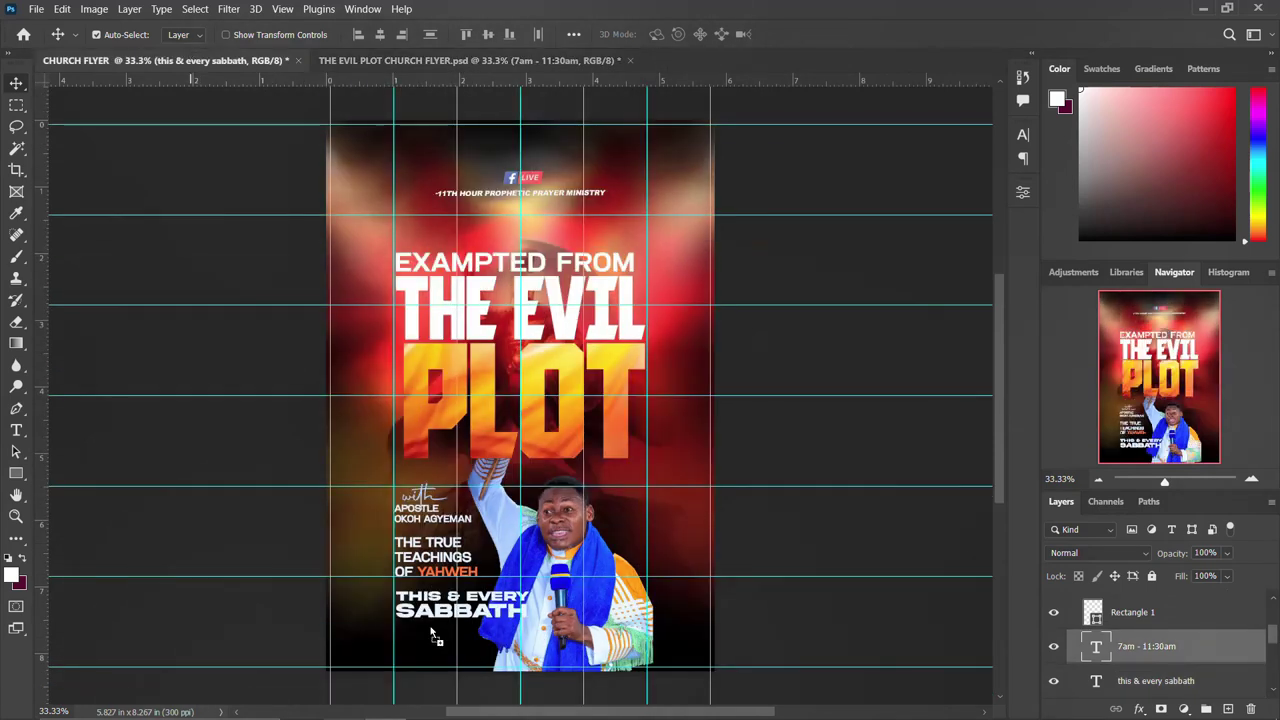
mouse_move(440, 637)
mouse_down()
mouse_move(450, 628)
mouse_move(462, 643)
mouse_up()
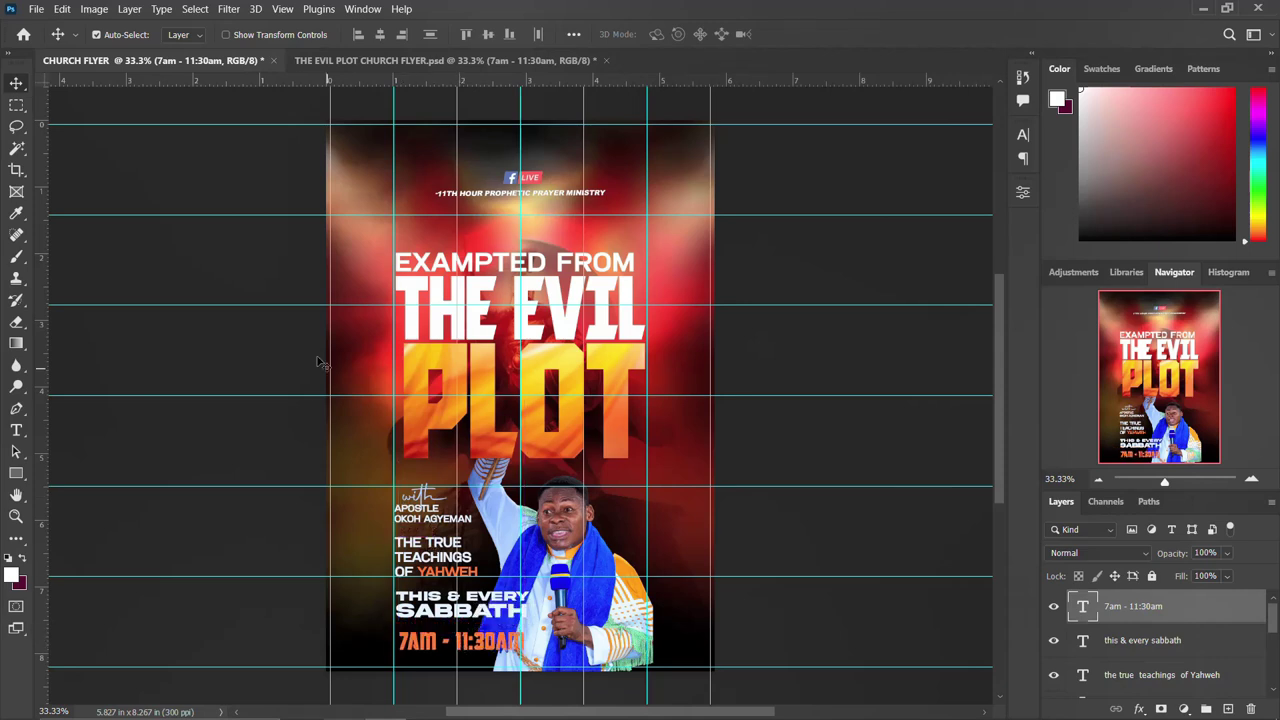
Copy the AWOSHE ANYAA MARKET ACCRA GHANA text and Rectangle 1 bar onto the flyer's bottom
click(402, 61)
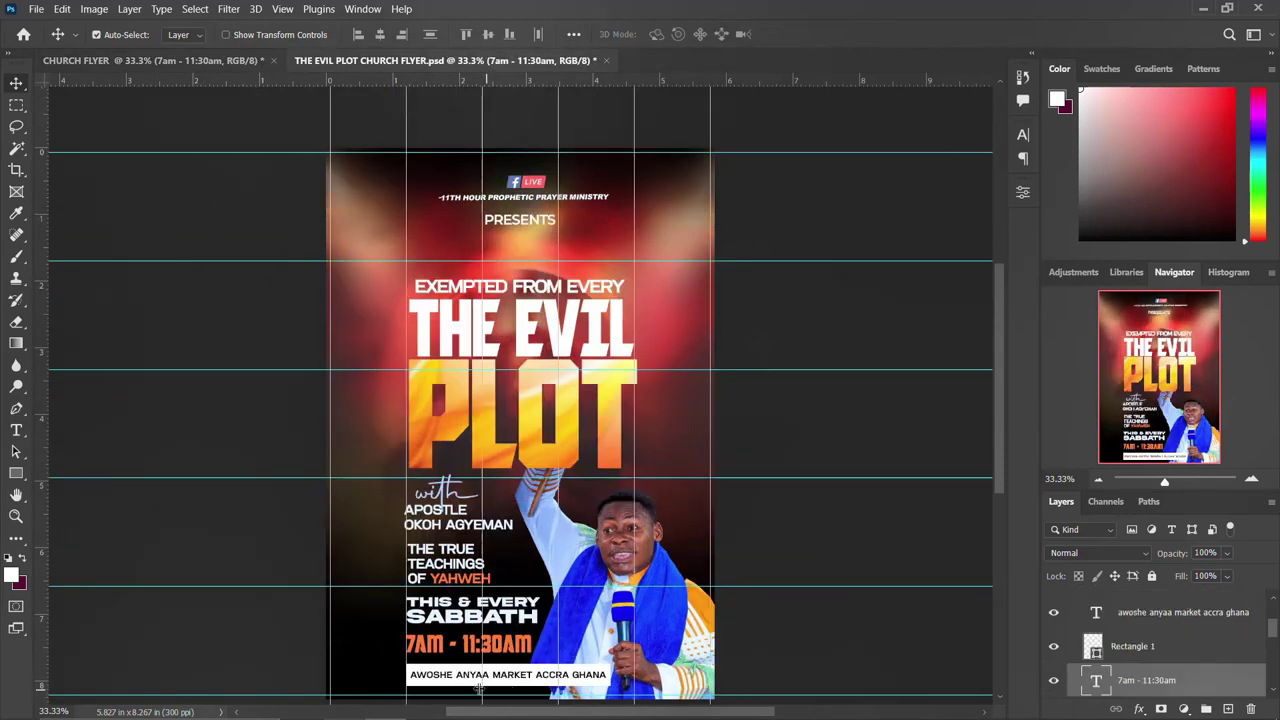
click(466, 680)
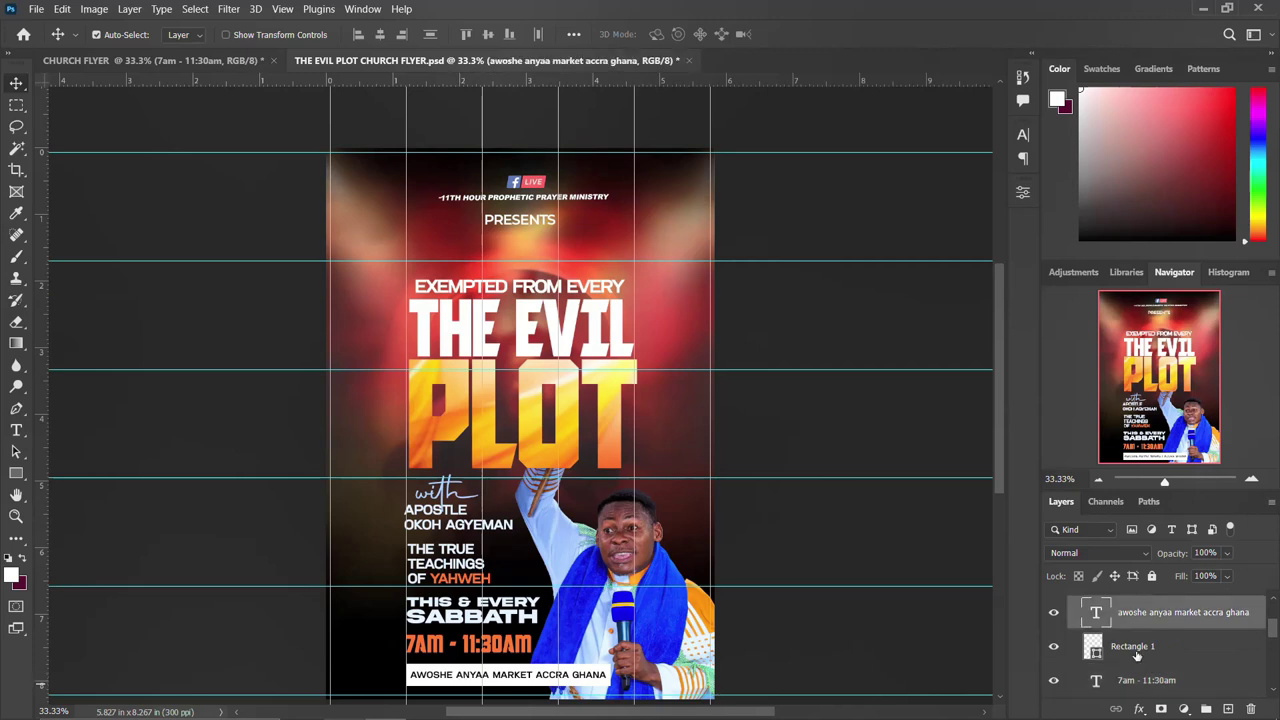
scroll(1136, 652, up, 2)
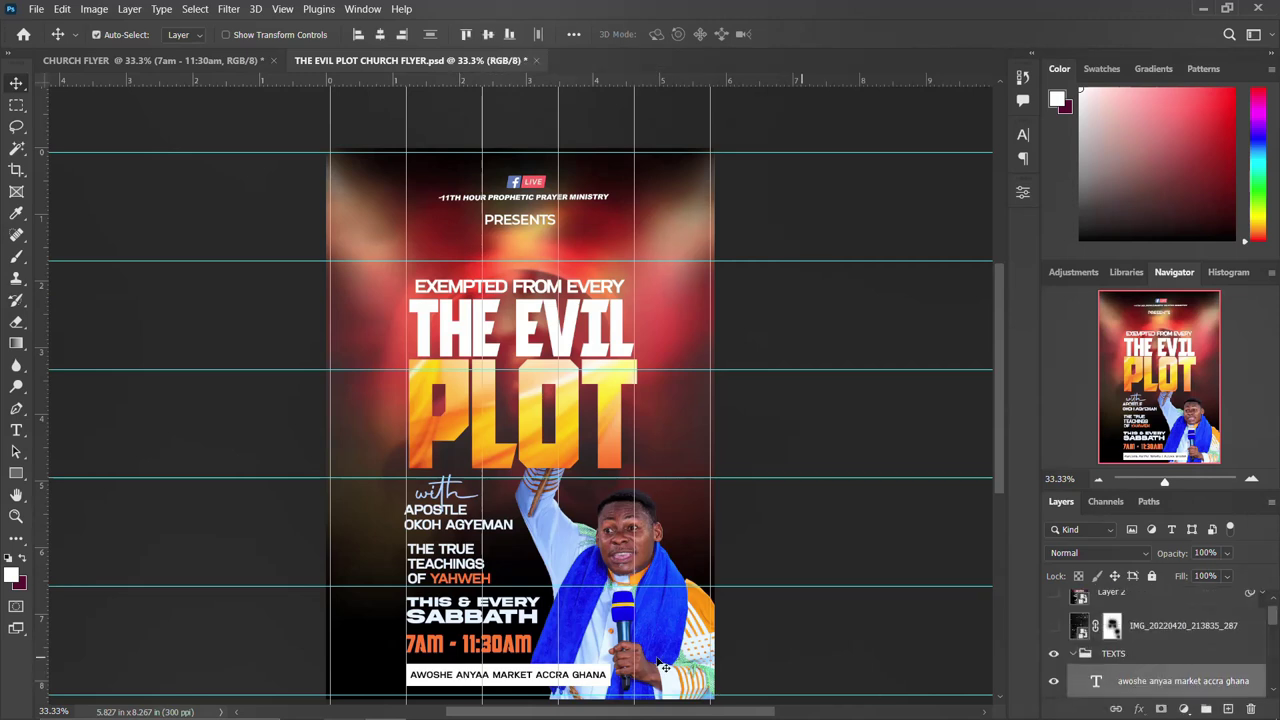
drag(525, 677, 436, 522)
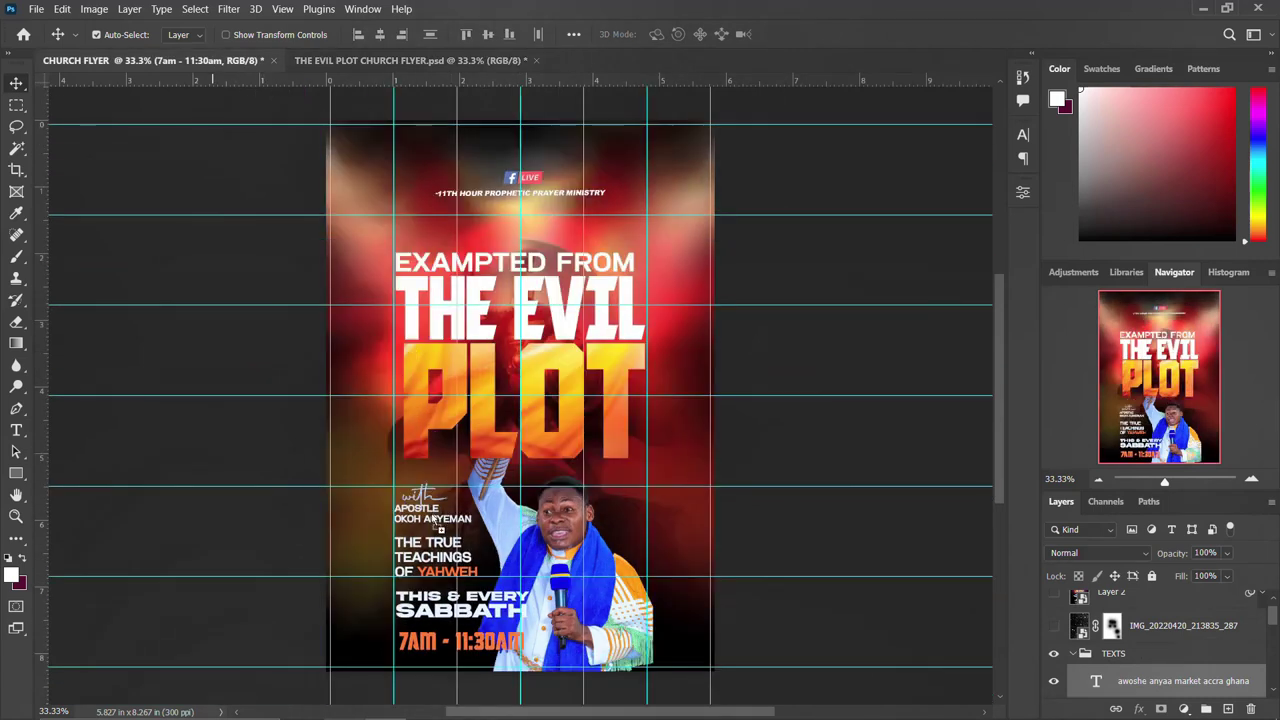
mouse_move(446, 645)
mouse_down()
mouse_move(450, 660)
mouse_move(467, 654)
mouse_up()
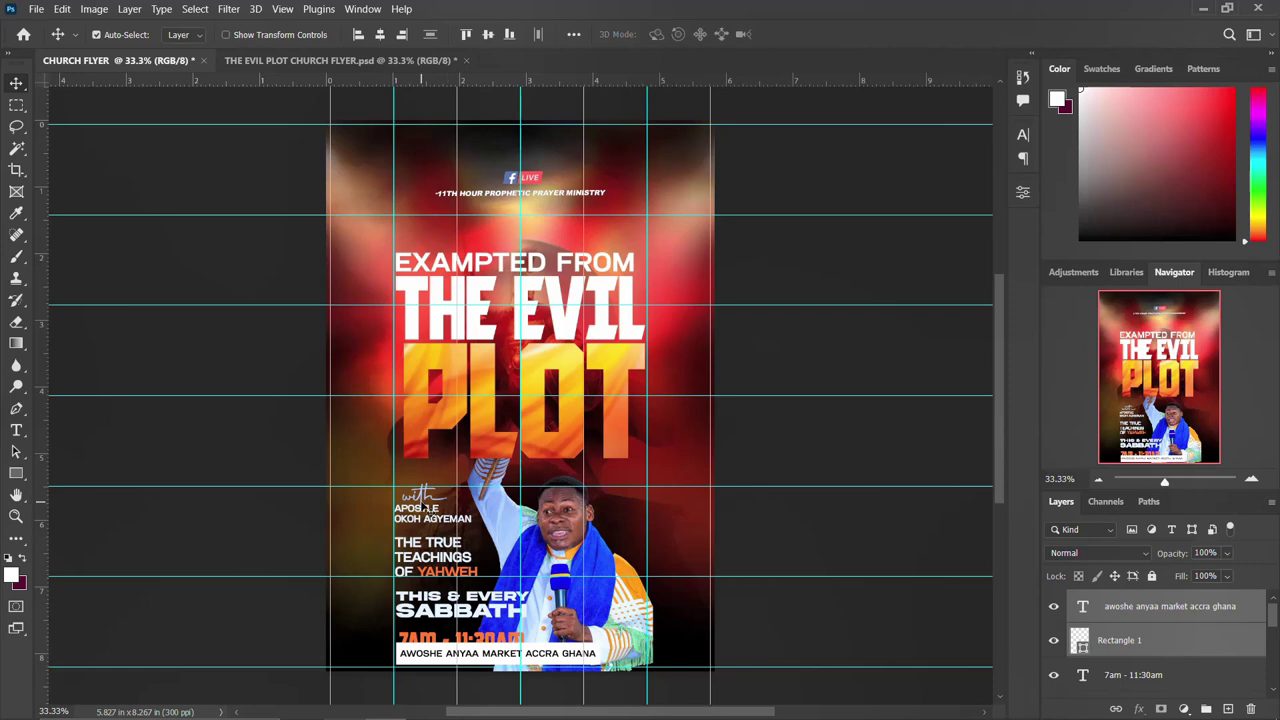
Nudge the apostle name, 'with' text and teachings line upward
scroll(1160, 640, down, 2)
click(1160, 680)
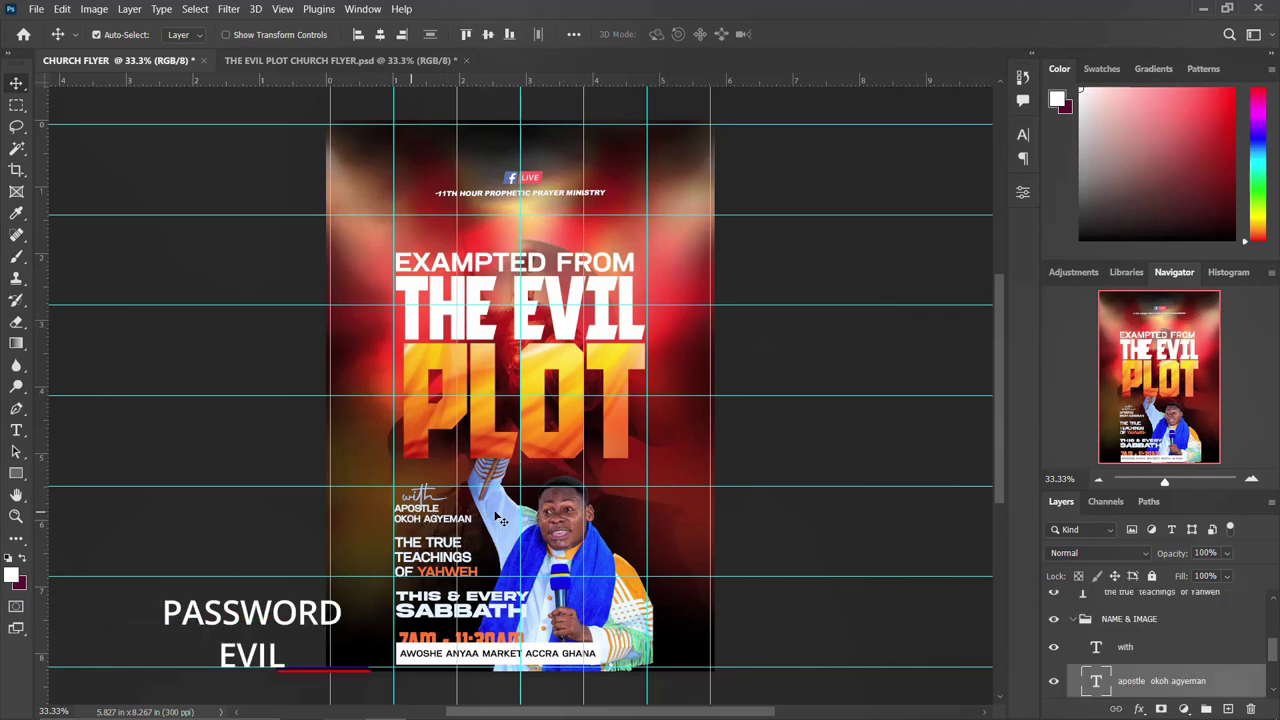
shift+click(1148, 648)
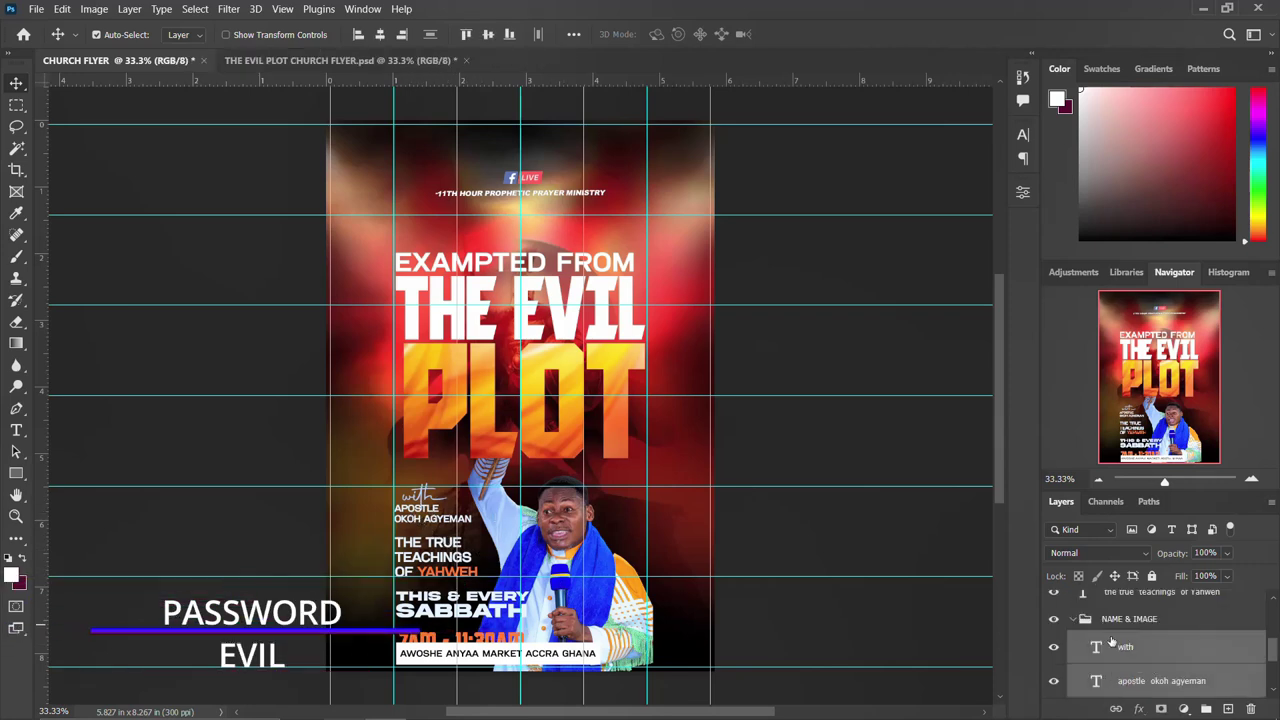
key(shift+Up)
key(shift+Up)
key(shift+Up)
key(shift+Up)
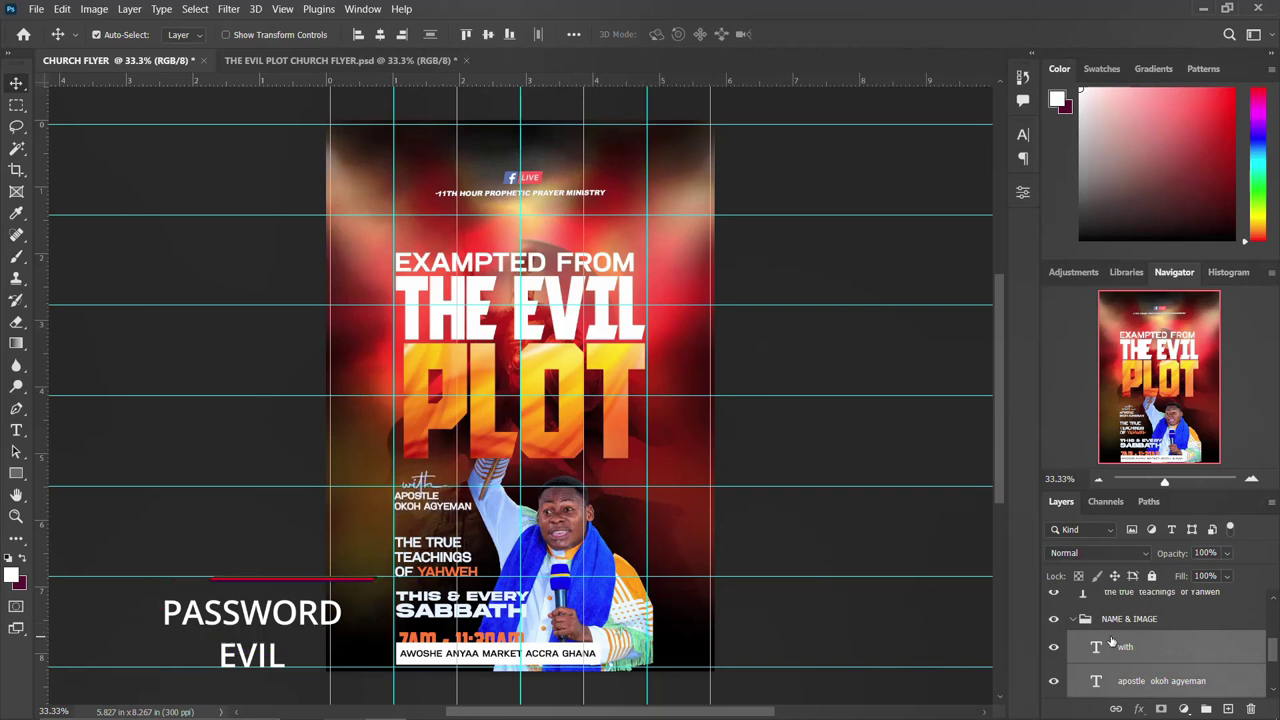
click(451, 562)
key(shift+Up)
key(shift+Up)
key(shift+Up)
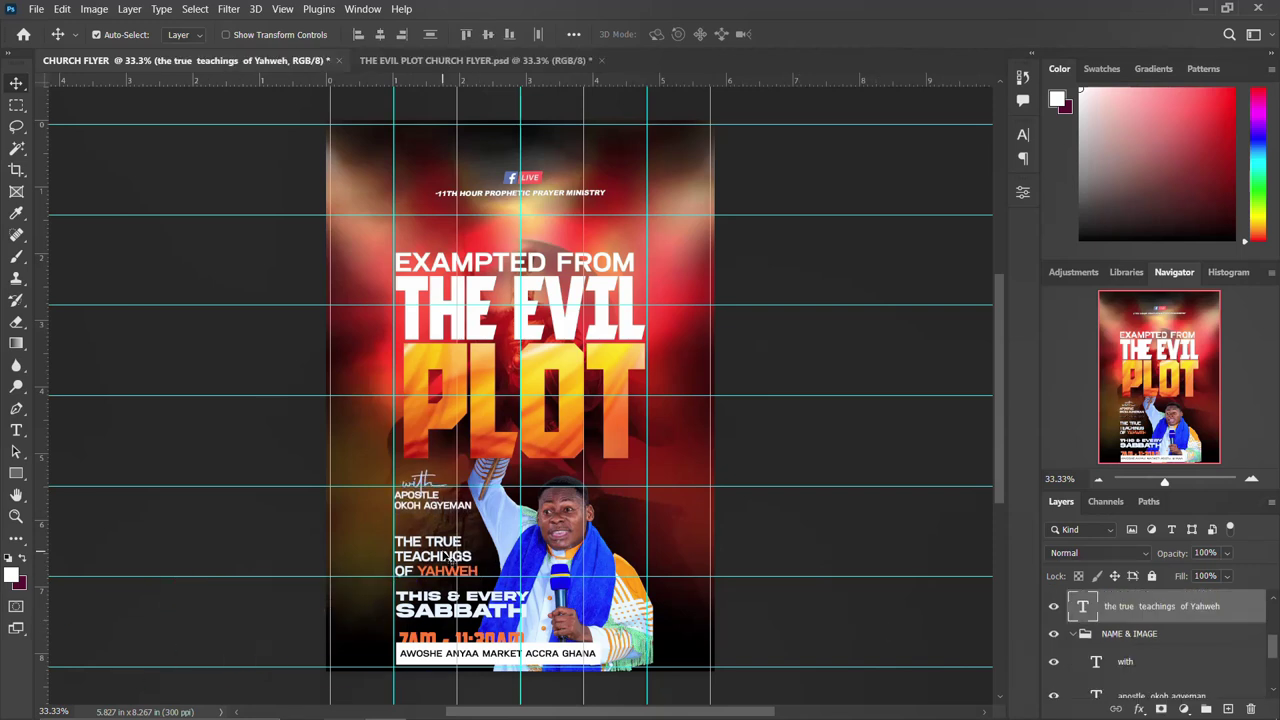
key(shift+Up)
key(shift+Up)
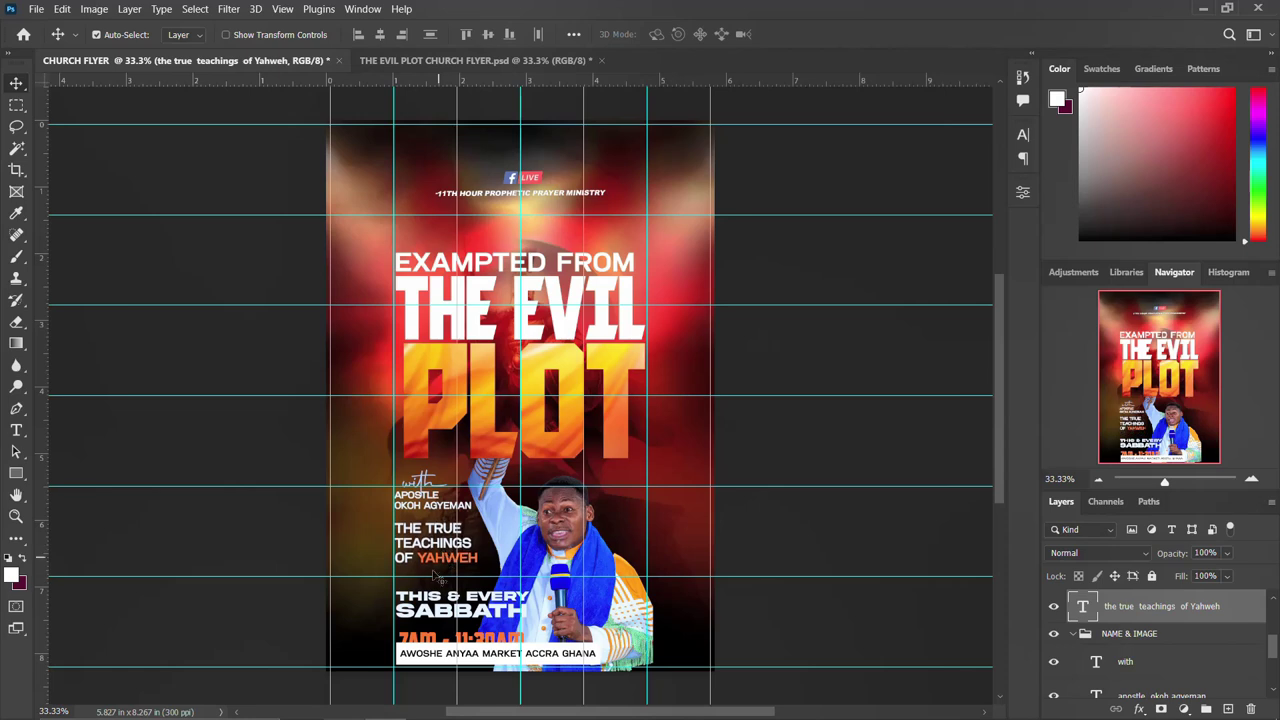
Move THIS & EVERY SABBATH up slightly with the Move tool
double_click(432, 604)
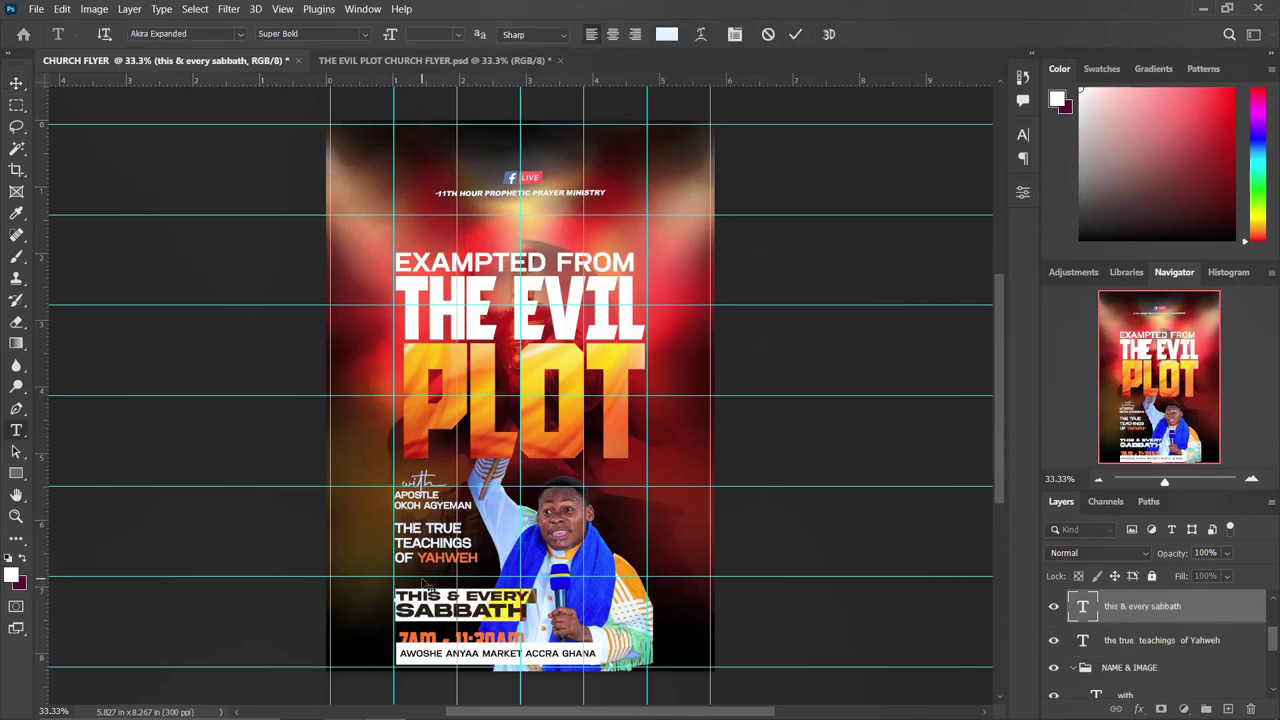
key(ctrl+Return)
key(v)
mouse_move(447, 618)
mouse_down()
mouse_move(439, 600)
mouse_move(423, 641)
mouse_move(424, 624)
mouse_up()
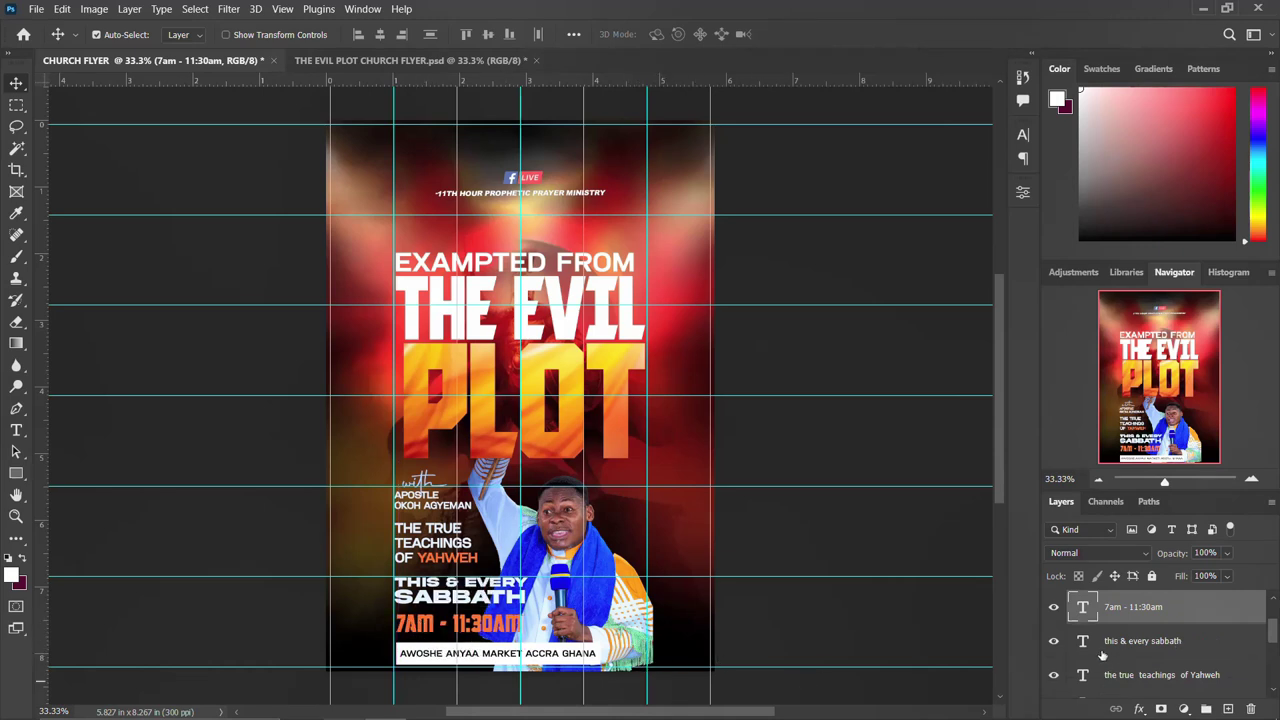
Nudge the white address bar and its text up and left, then collapse NAME & IMAGE
click(447, 651)
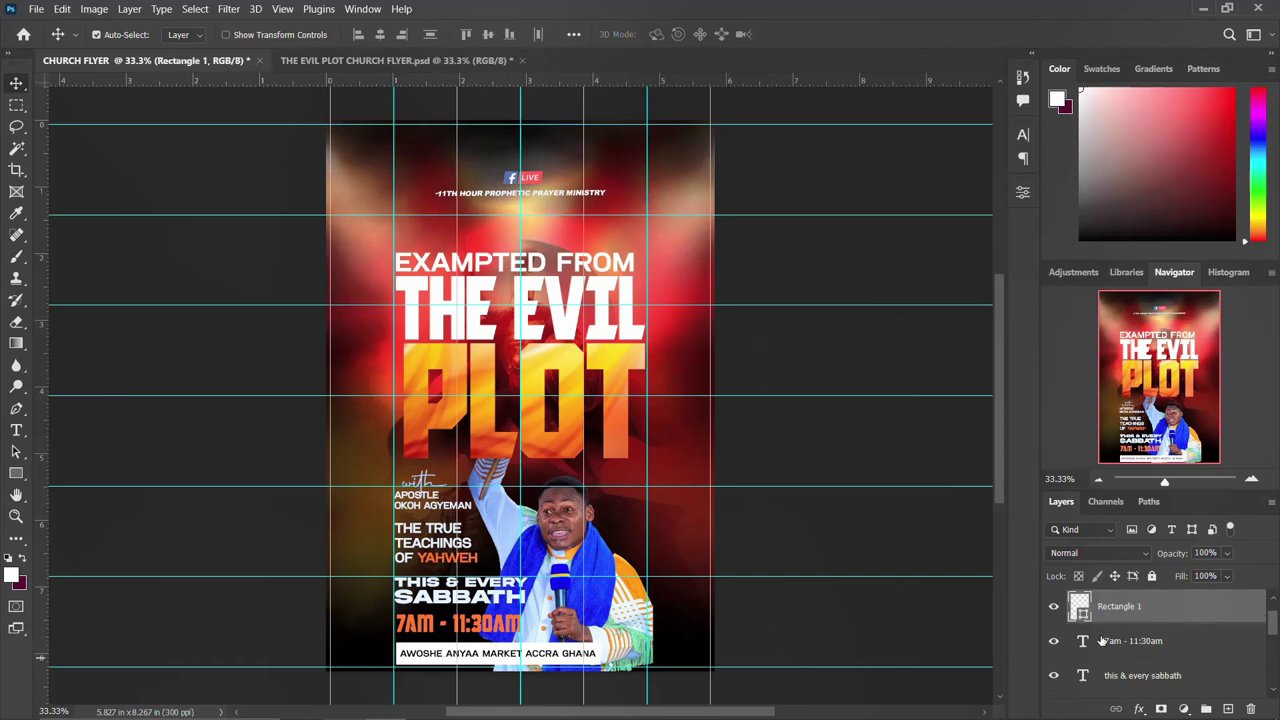
scroll(1110, 632, up, 1)
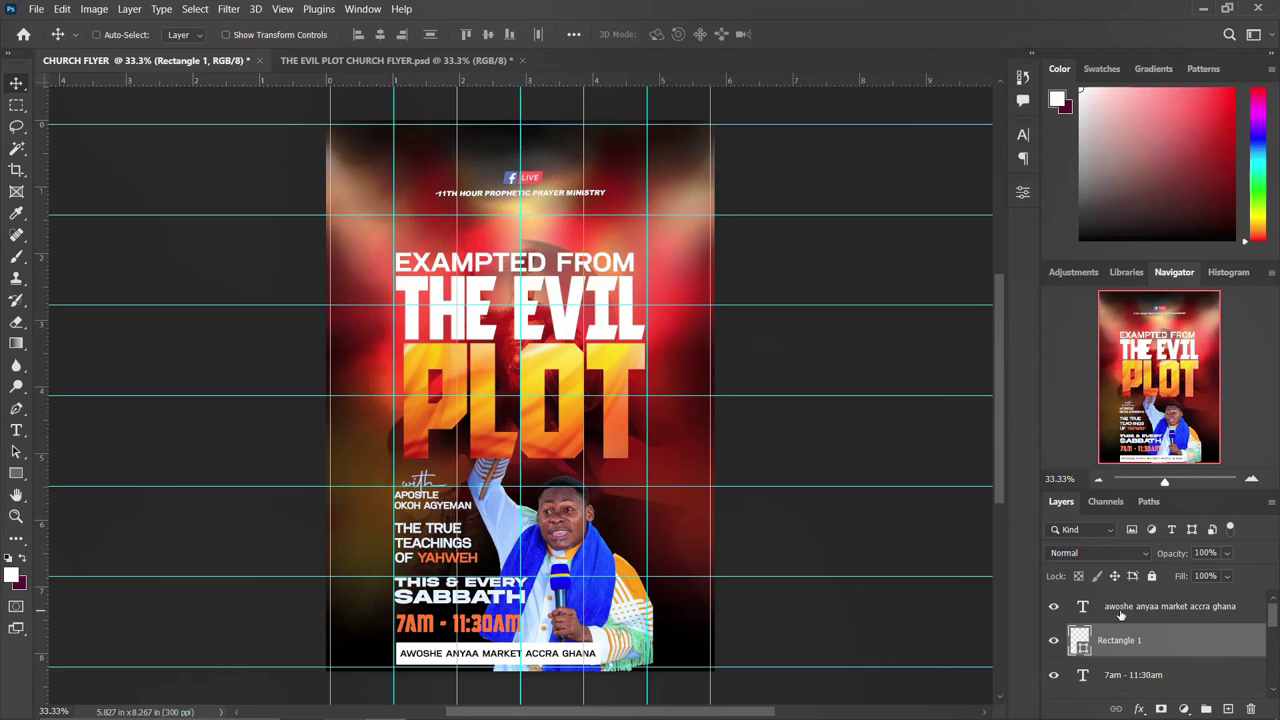
shift+click(1112, 613)
key(shift+Up)
key(shift+Left)
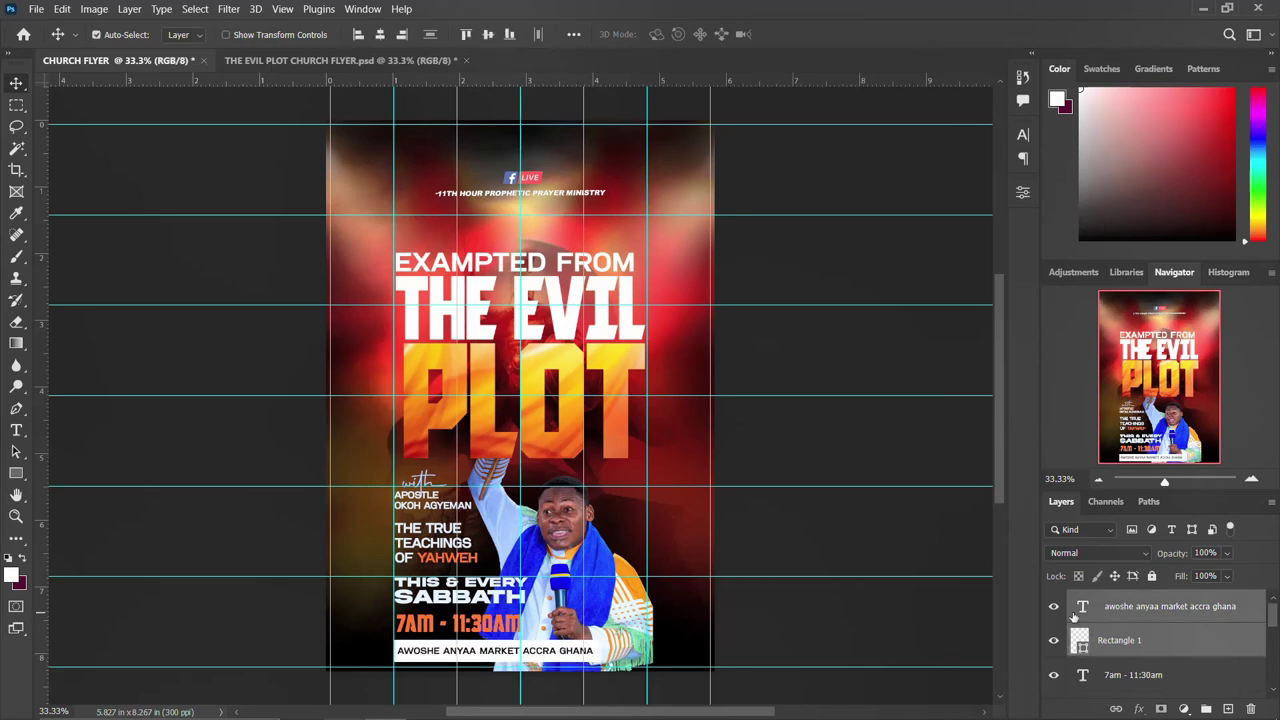
scroll(1150, 615, down, 1)
scroll(1160, 632, up, 1)
scroll(1163, 638, down, 6)
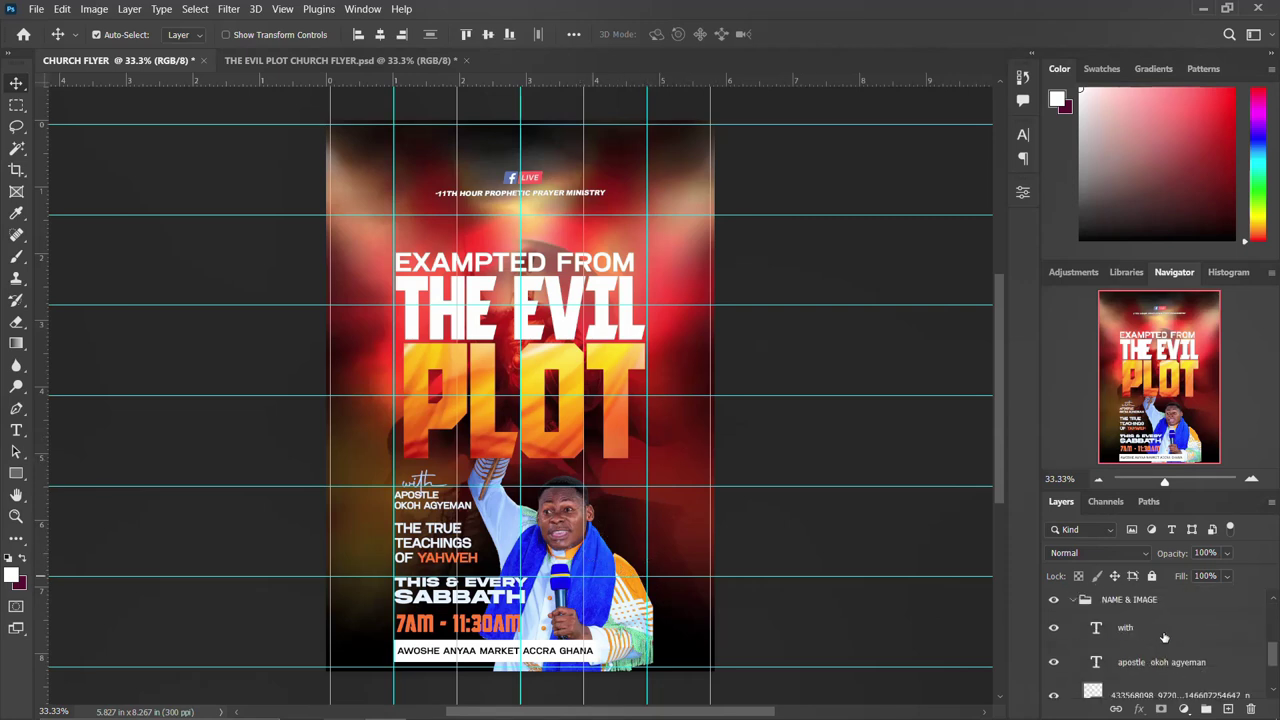
scroll(1100, 680, up, 3)
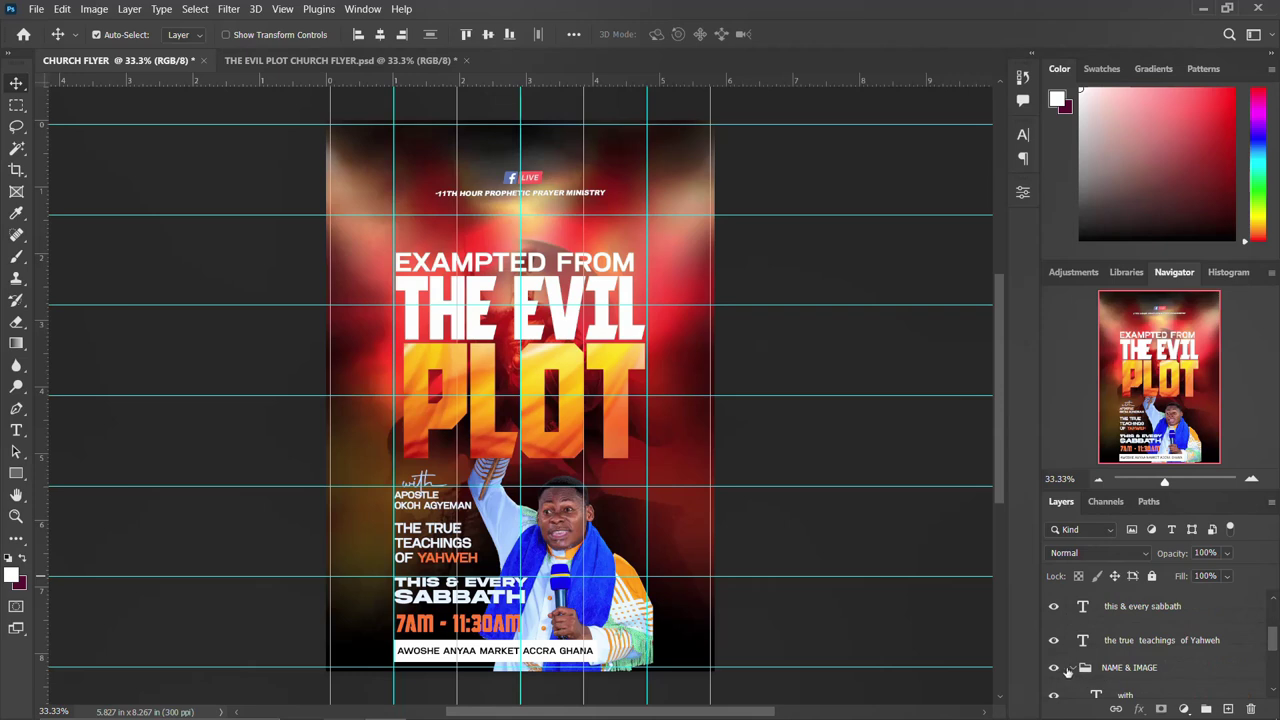
click(1073, 668)
scroll(1124, 641, up, 3)
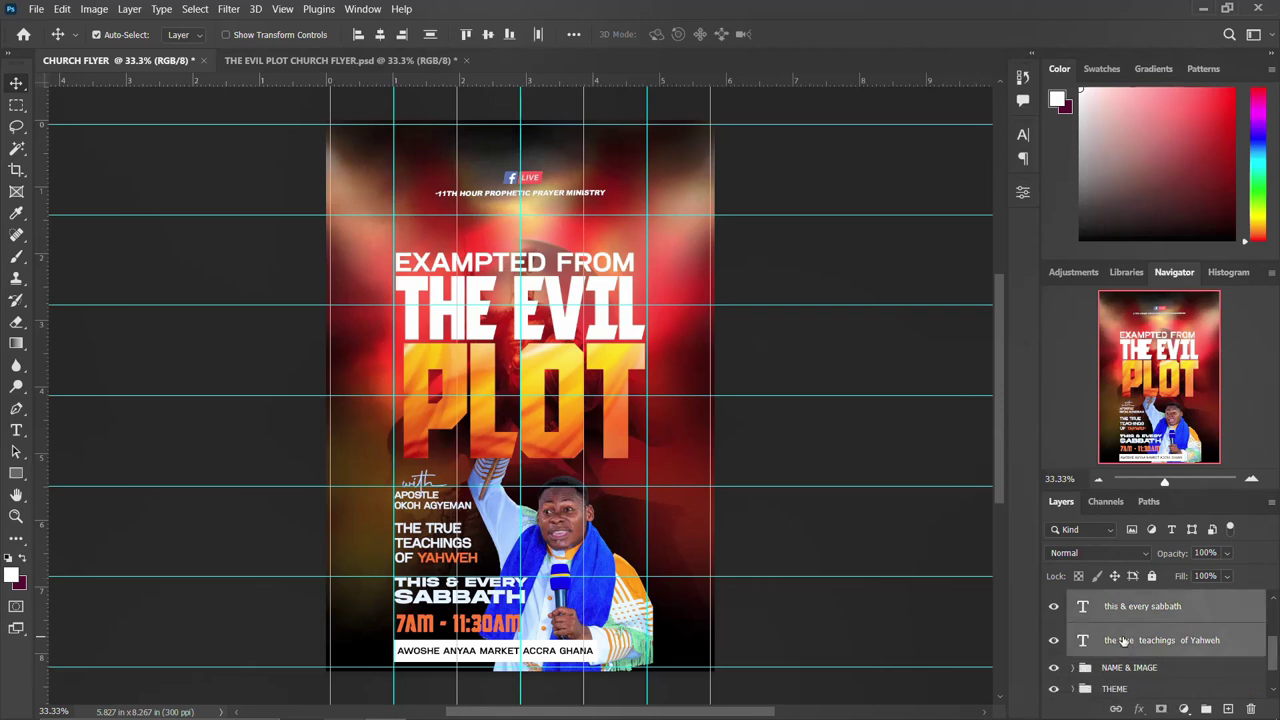
Group the selected lower text layers and rename the group DOWN DETAILS
key(ctrl+g)
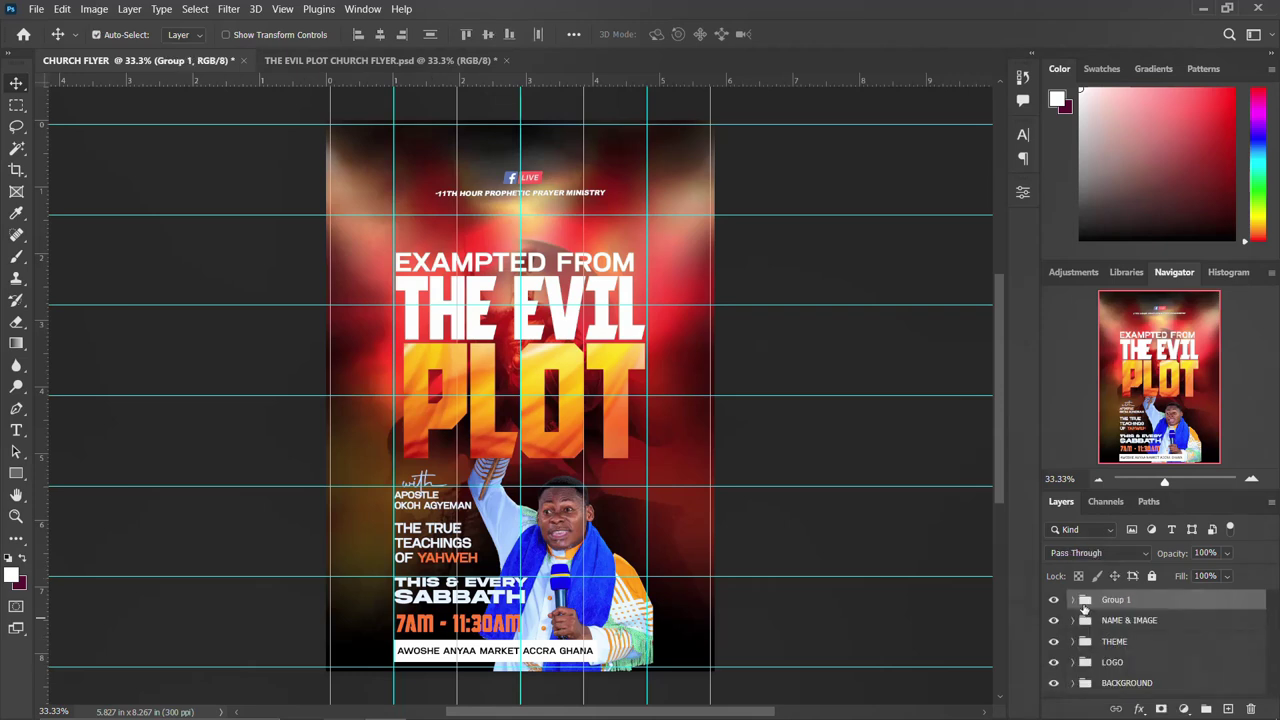
click(1050, 601)
click(1052, 600)
double_click(1110, 600)
text(DOWN DETAILS)
key(Return)
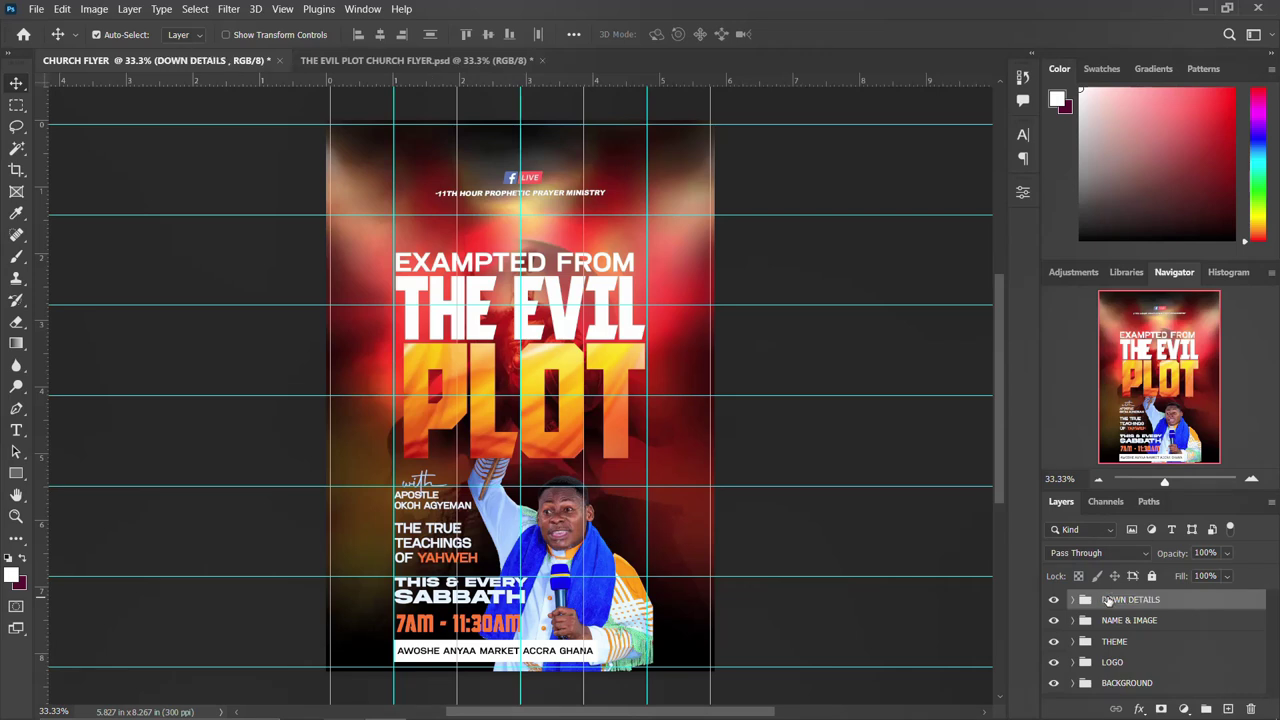
click(1054, 600)
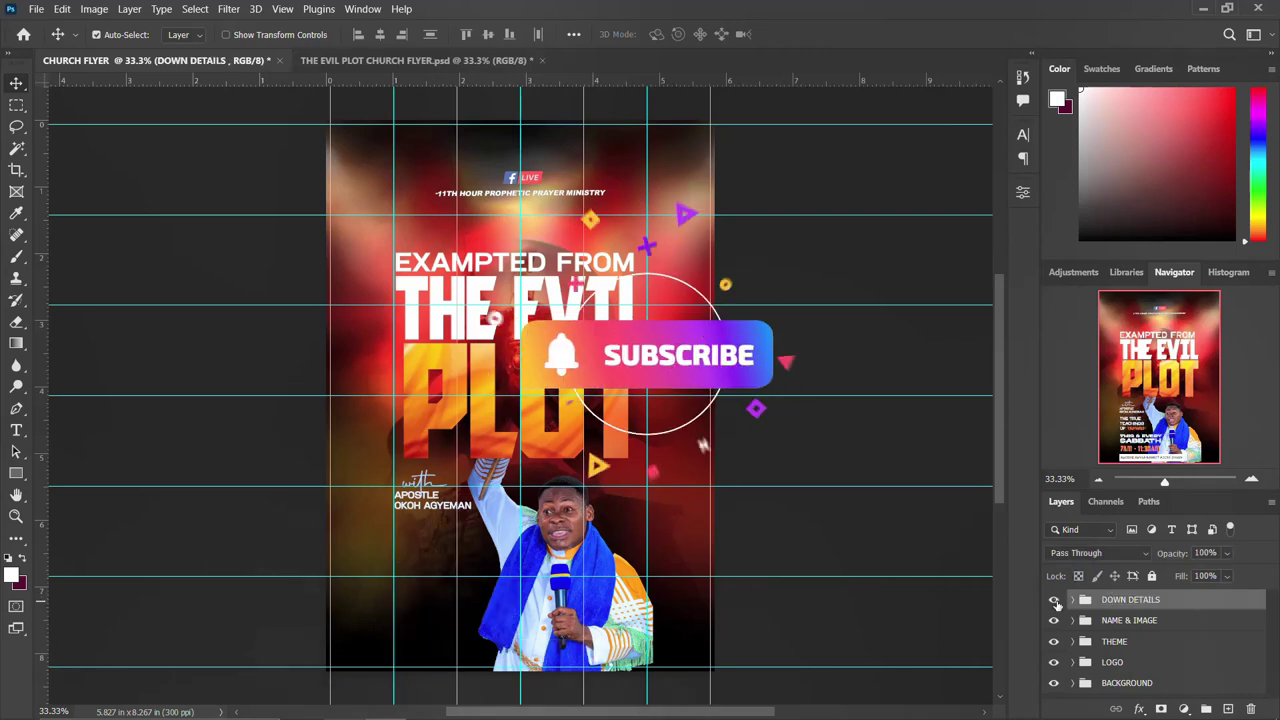
click(1054, 600)
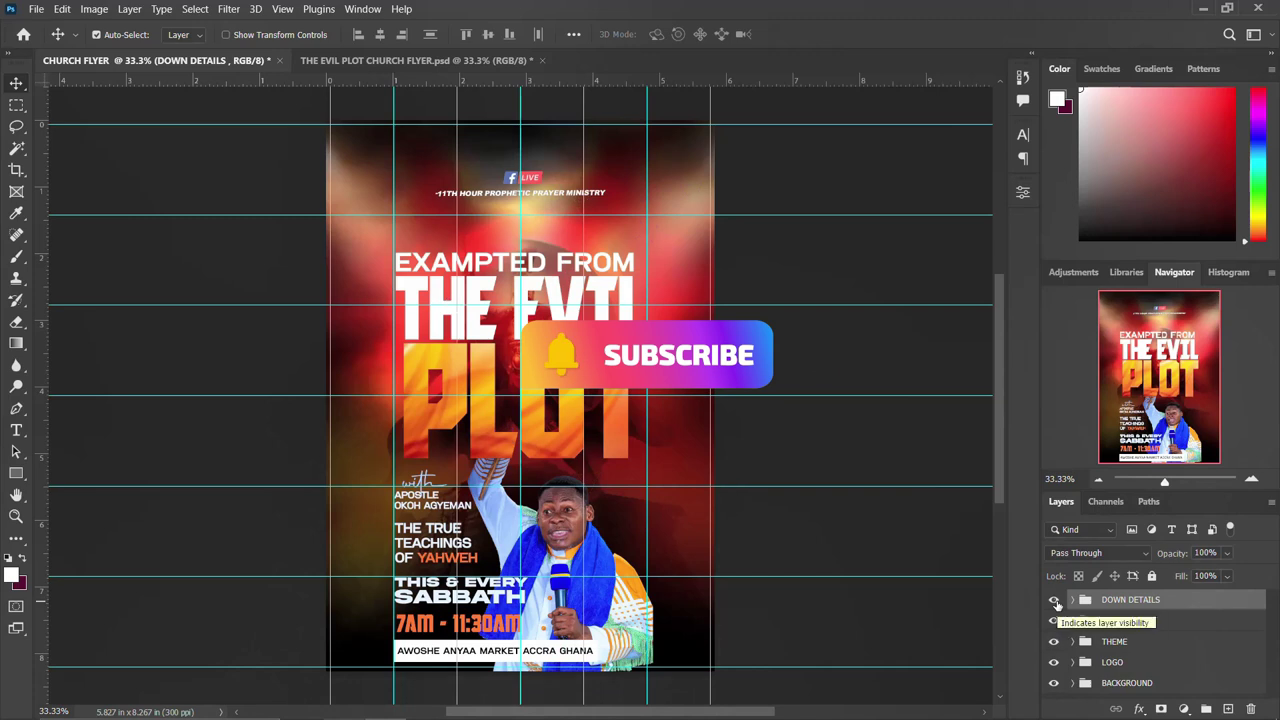
click(1055, 601)
click(1055, 601)
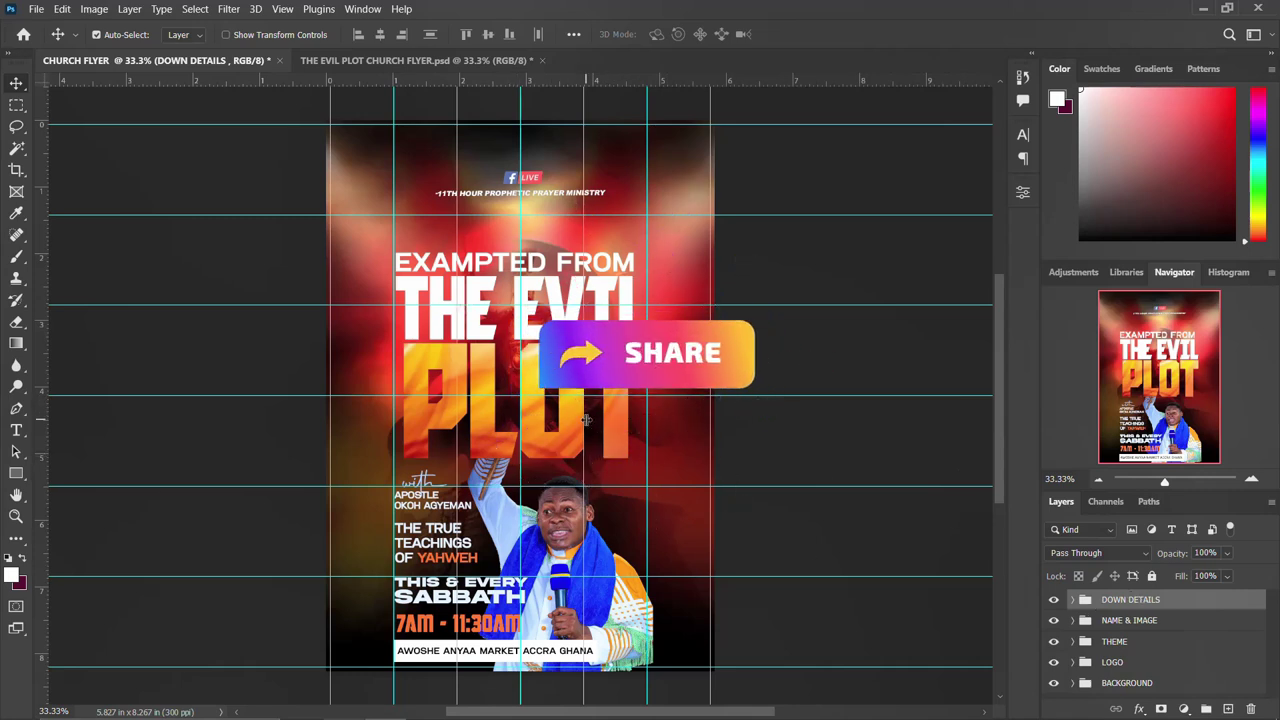
Nudge the THEME headline and apostle photo upward on the flyer
click(1130, 642)
key(shift+Up)
key(shift+Up)
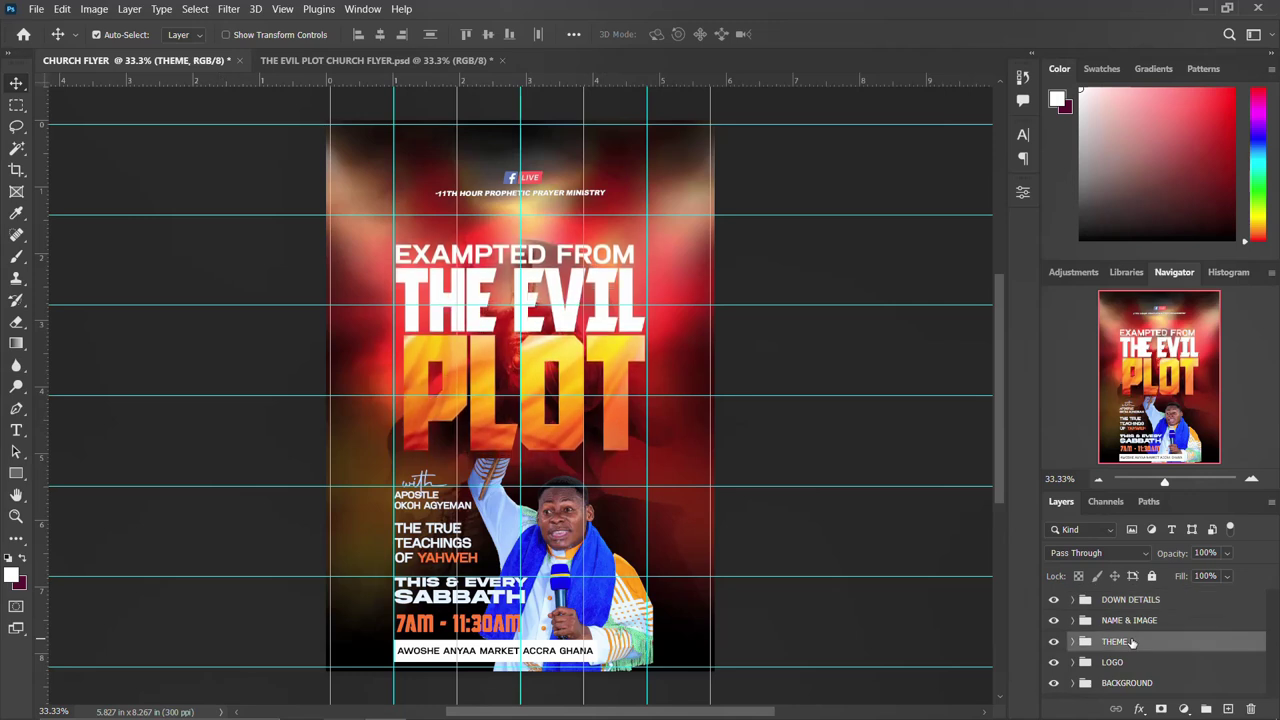
key(shift+Up)
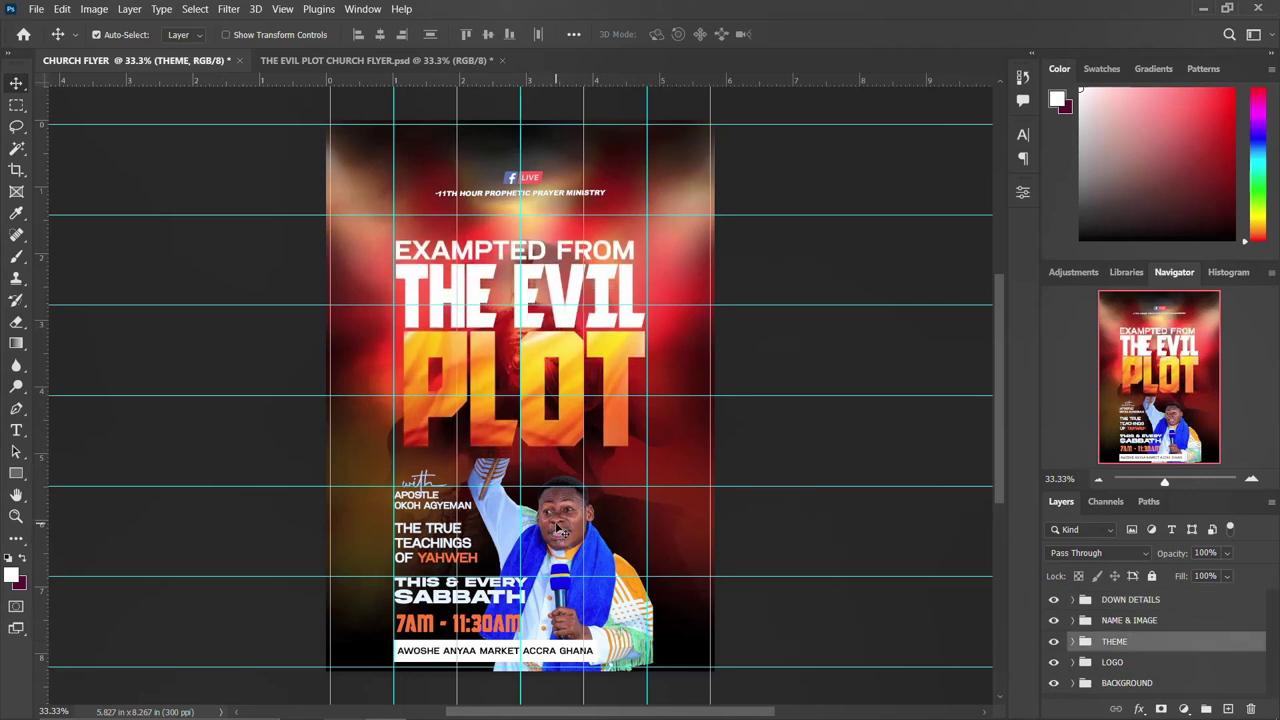
click(560, 530)
key(shift+Up)
key(shift+Up)
key(shift+Up)
key(shift+Up)
key(shift+Up)
key(shift+Up)
drag(563, 530, 573, 532)
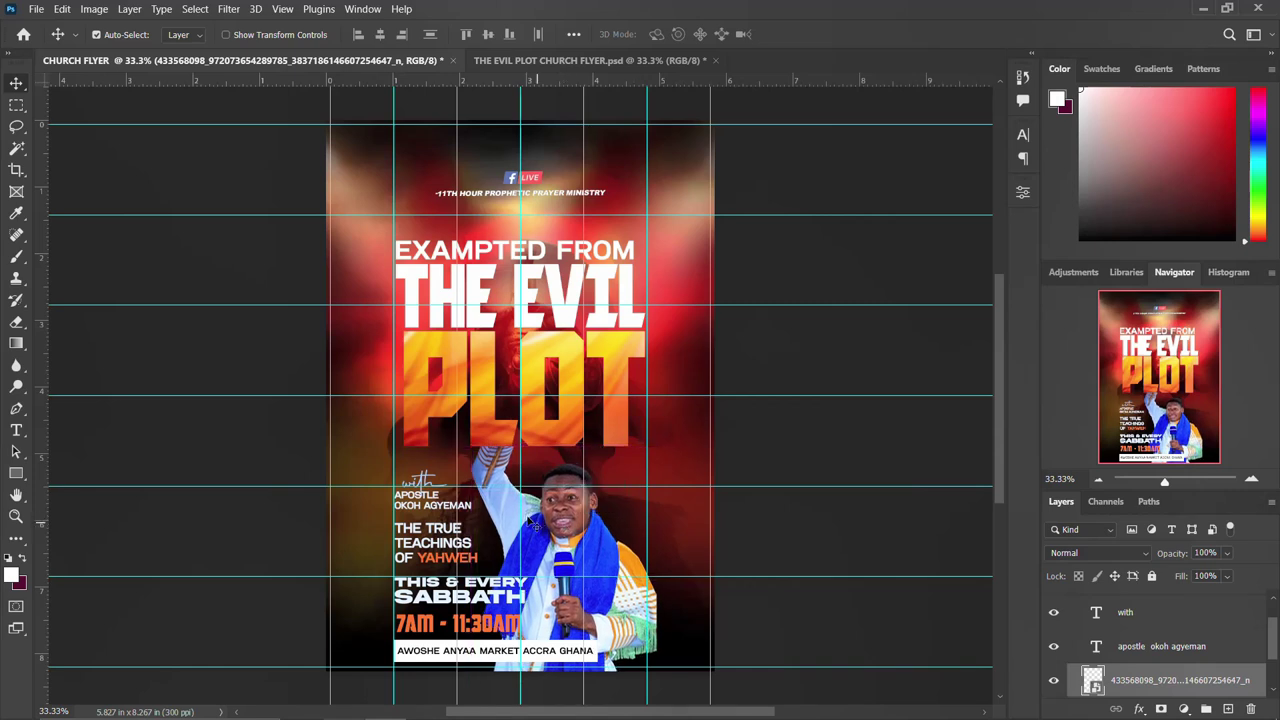
key(shift+Left)
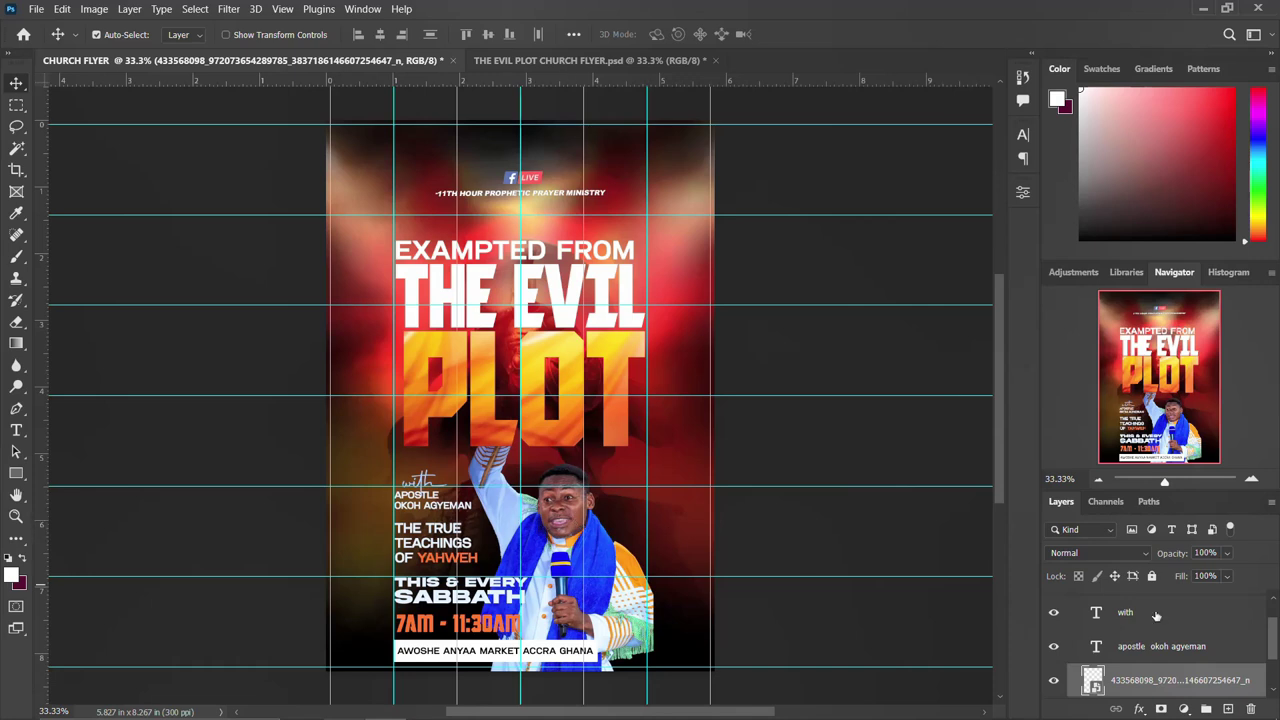
scroll(1142, 647, up, 1)
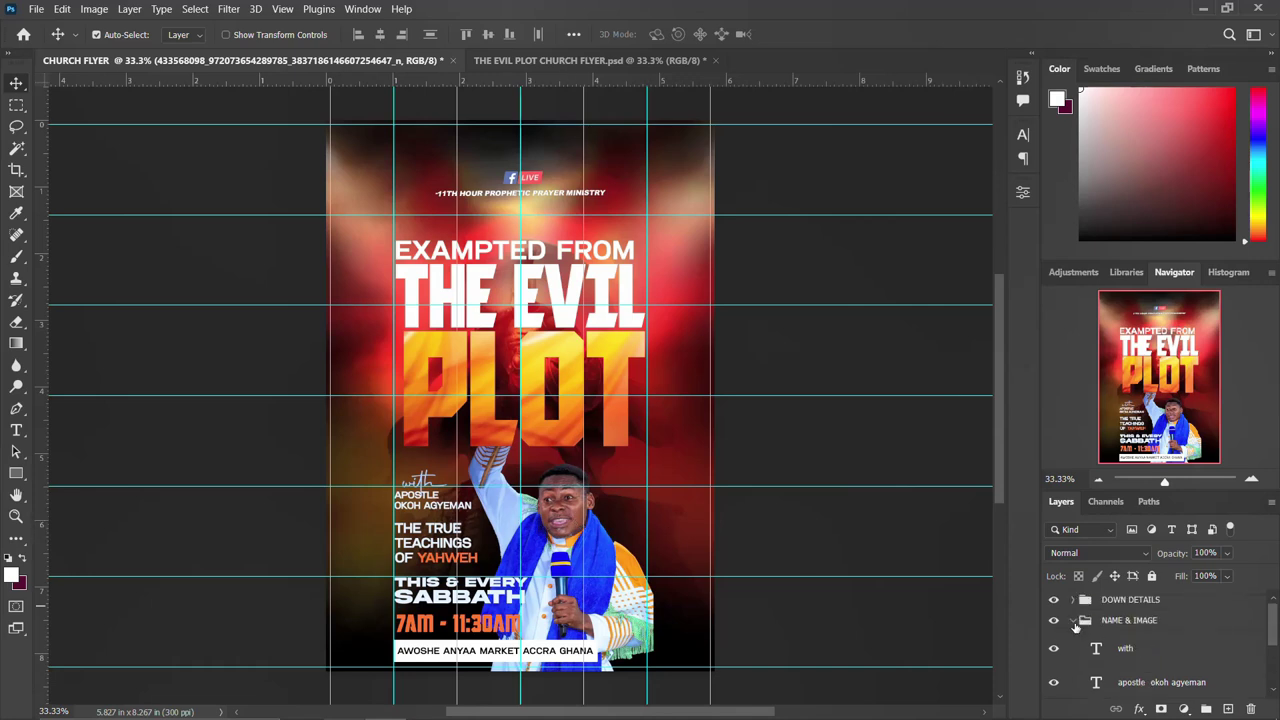
click(1074, 621)
click(1130, 599)
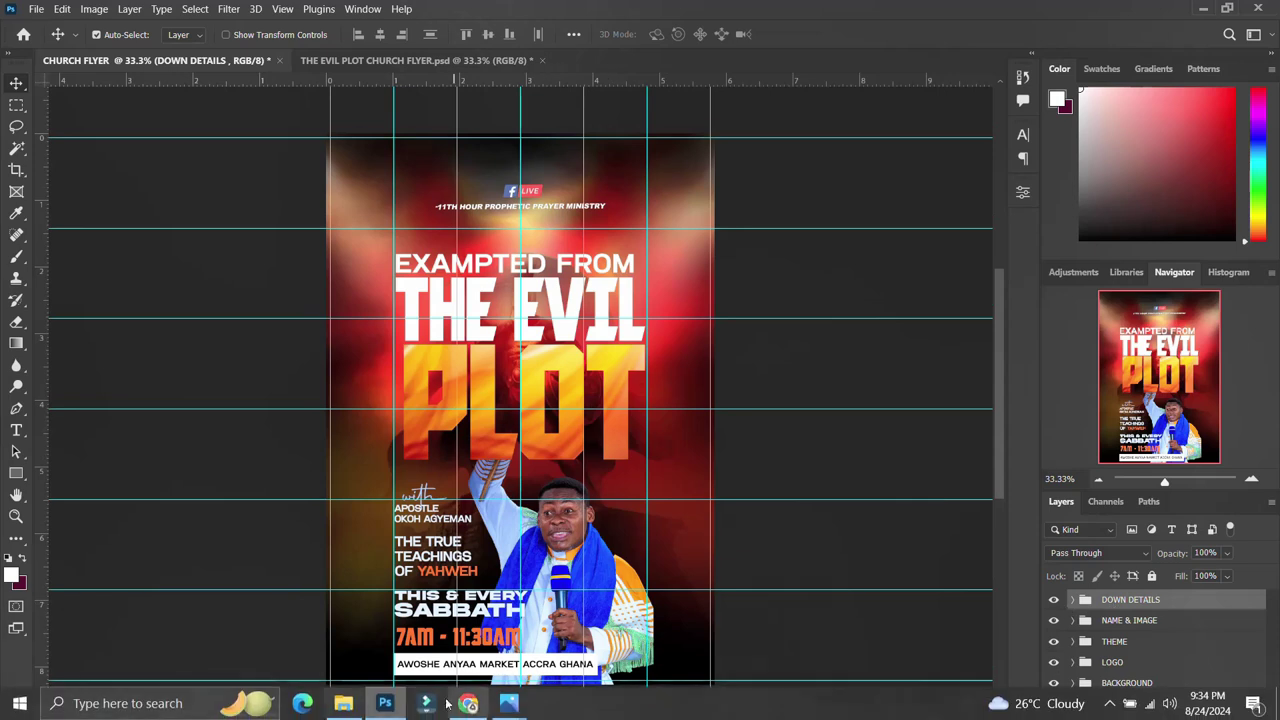
Place IMG_20220420 from the EVIL PLOT FLYER folder, rotate it 90° and enlarge it across the flyer
click(343, 703)
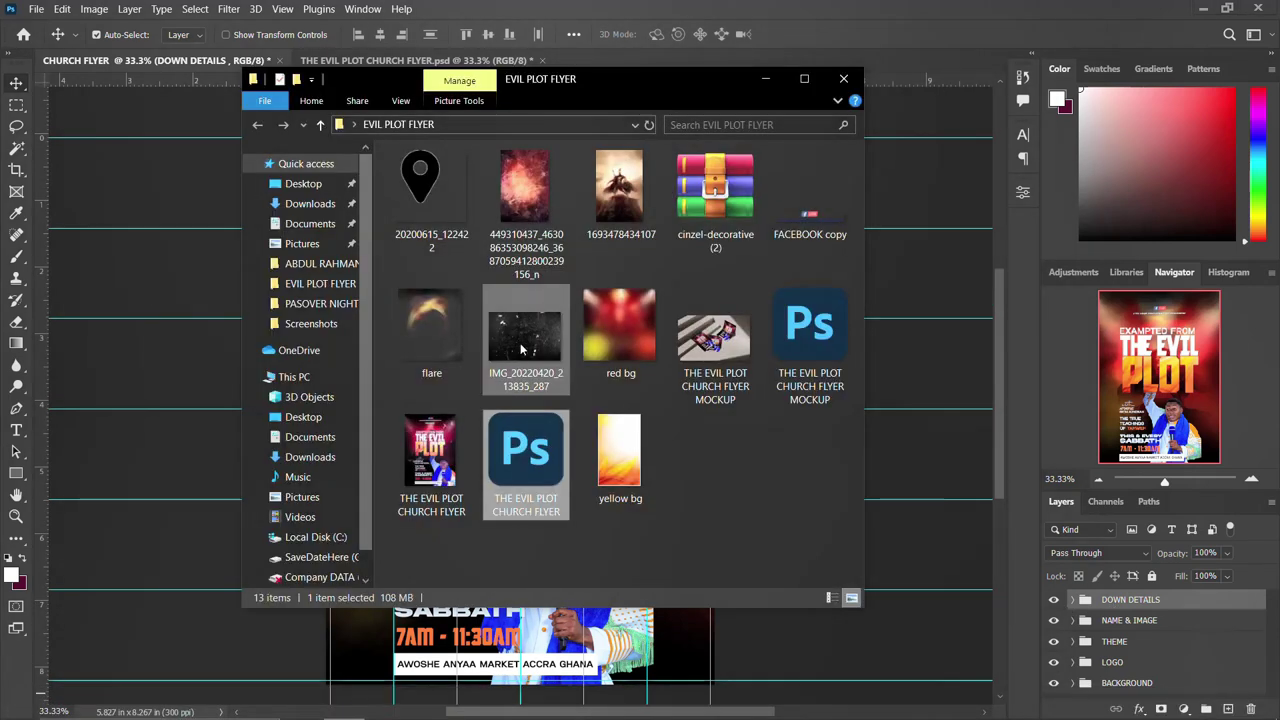
drag(527, 342, 143, 481)
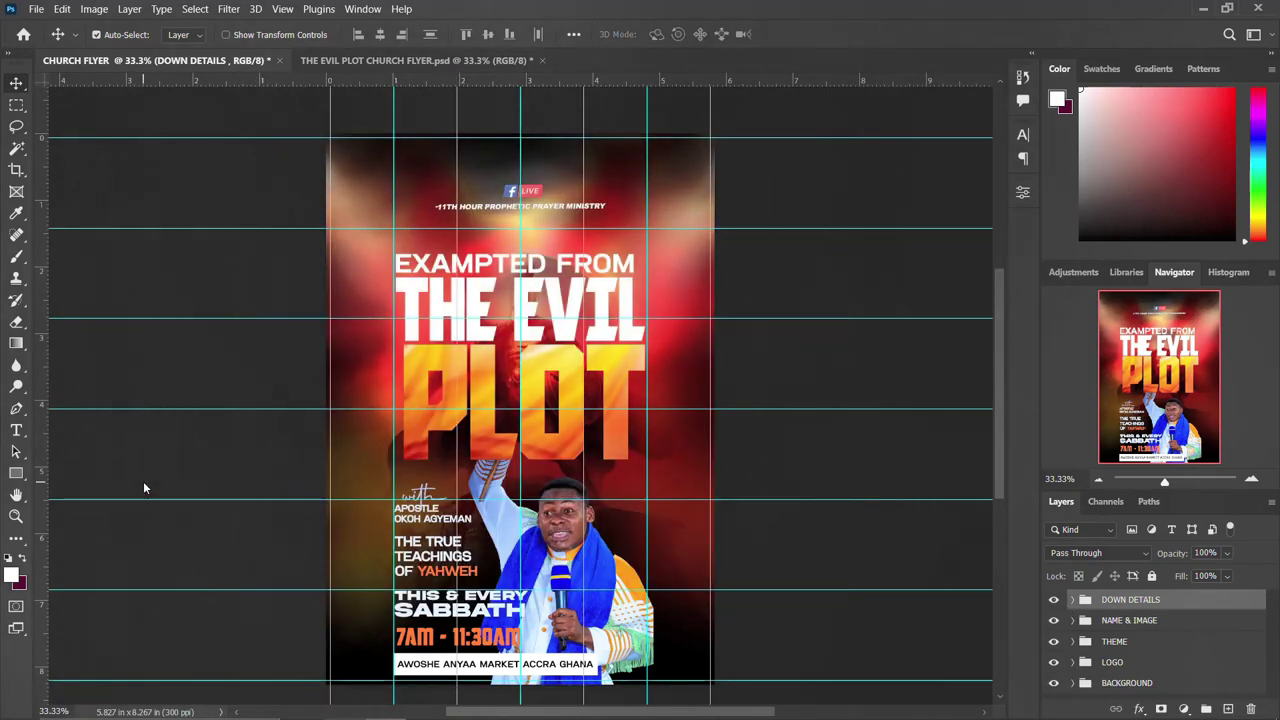
drag(742, 370, 556, 626)
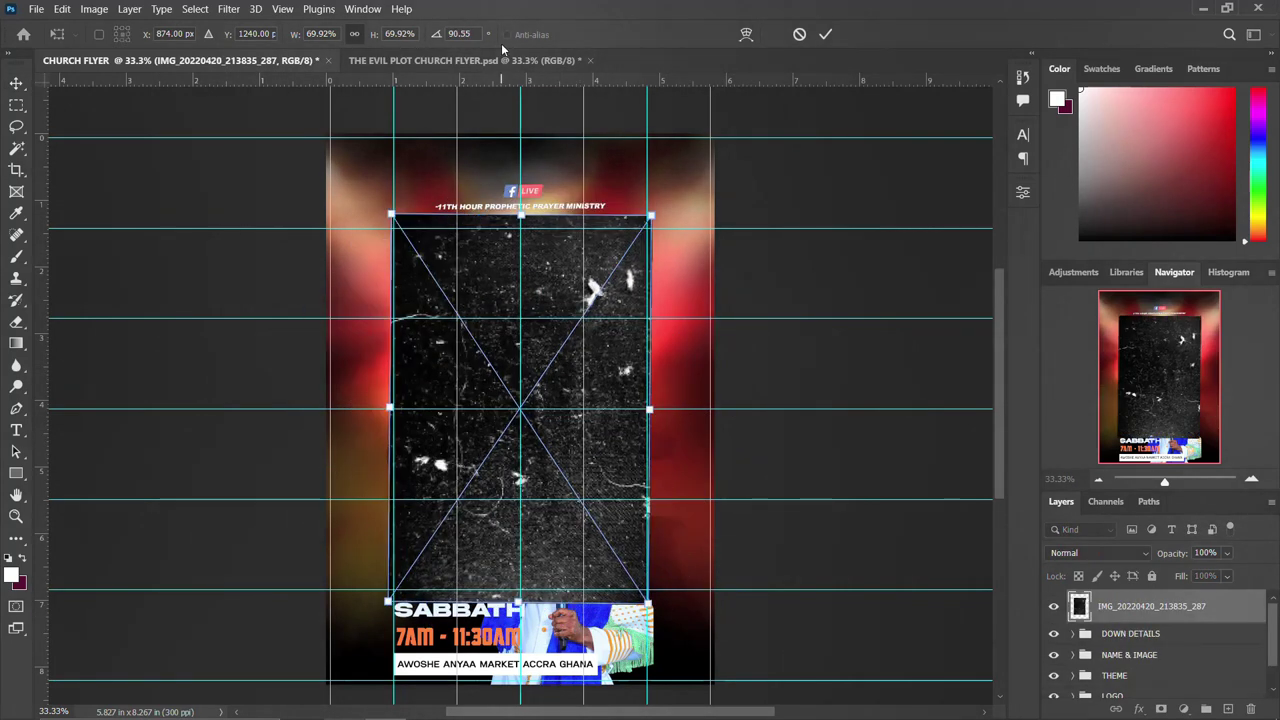
text(90)
key(Return)
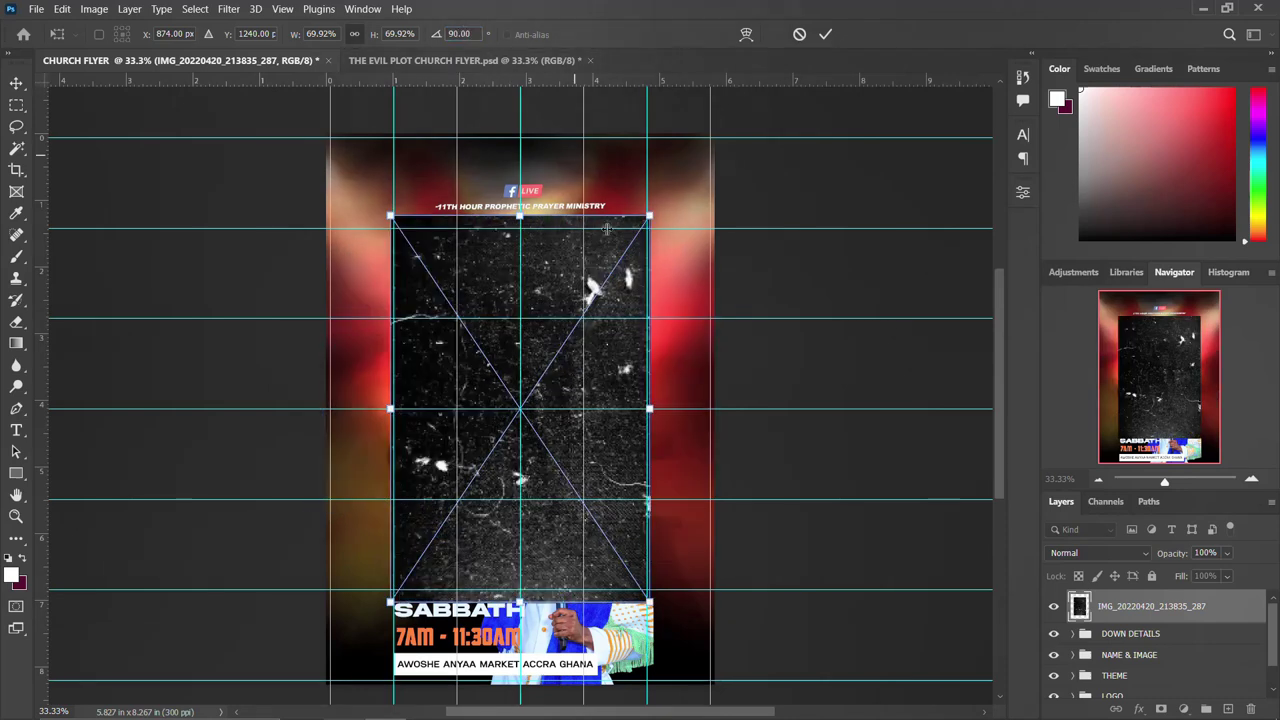
drag(649, 409, 713, 408)
key(Return)
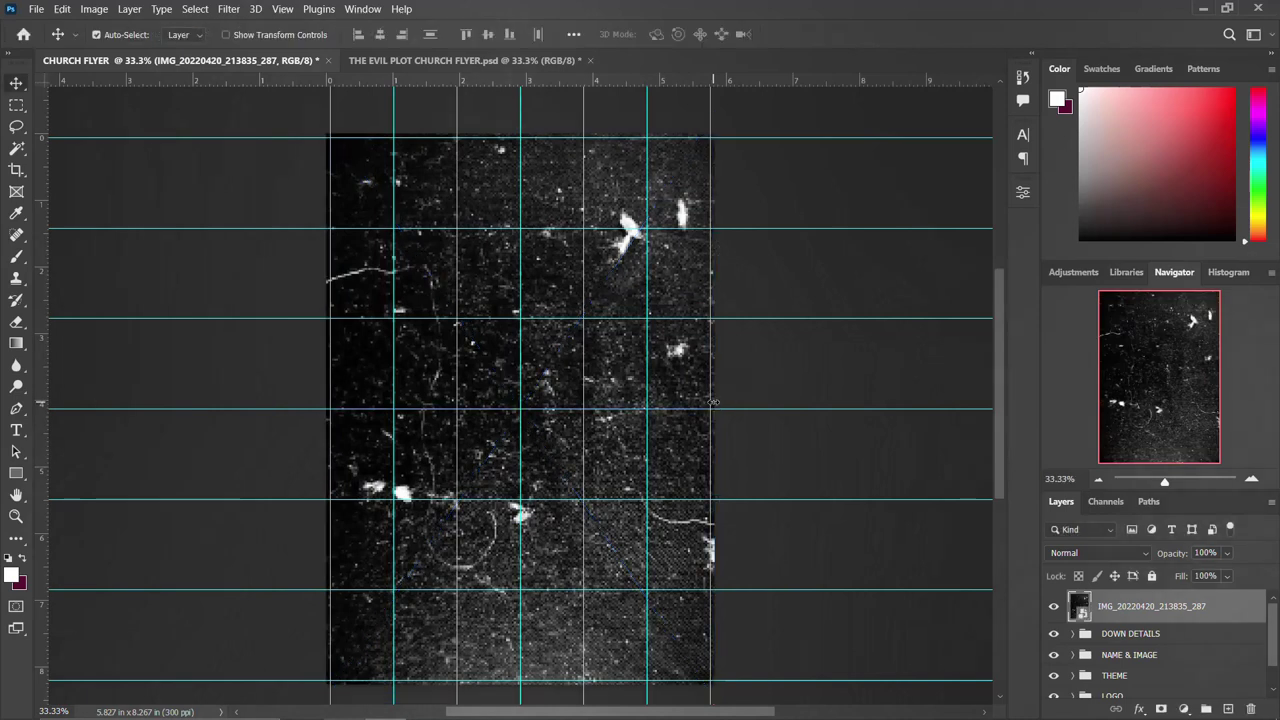
click(1107, 552)
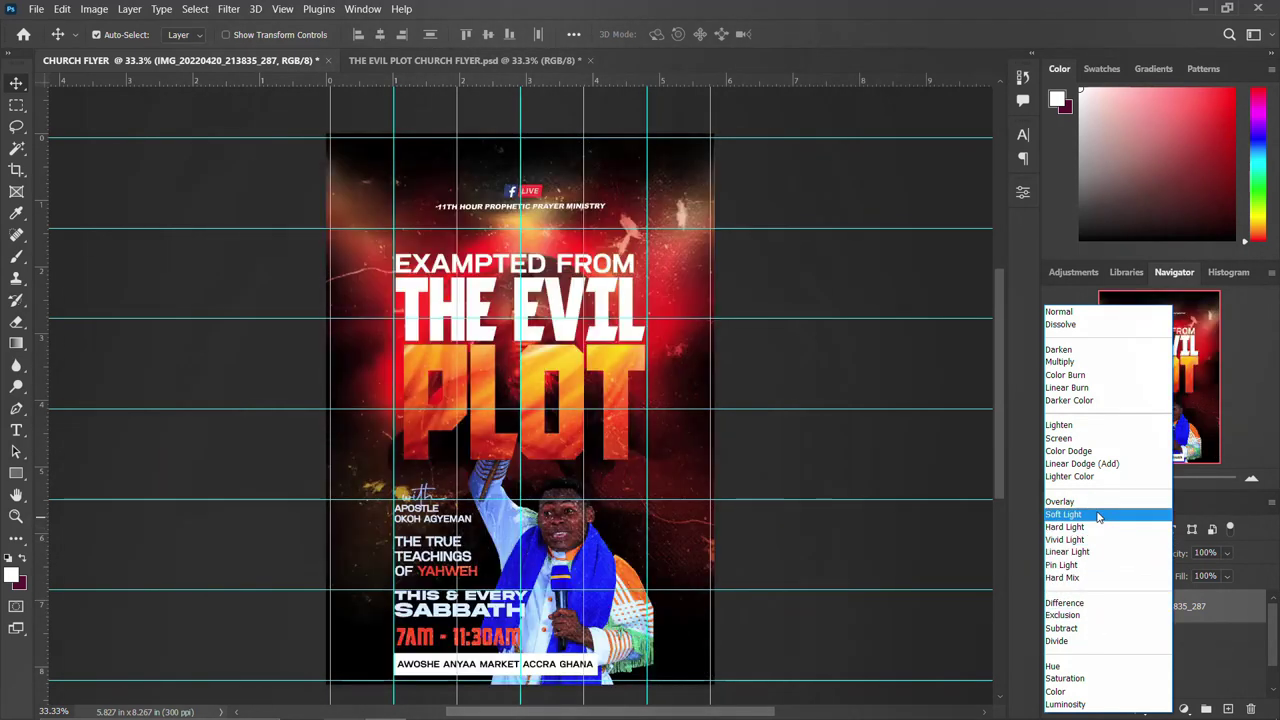
Set the IMG_20220420 texture layer to Soft Light and attach a layer mask
click(1098, 515)
key(ctrl+z)
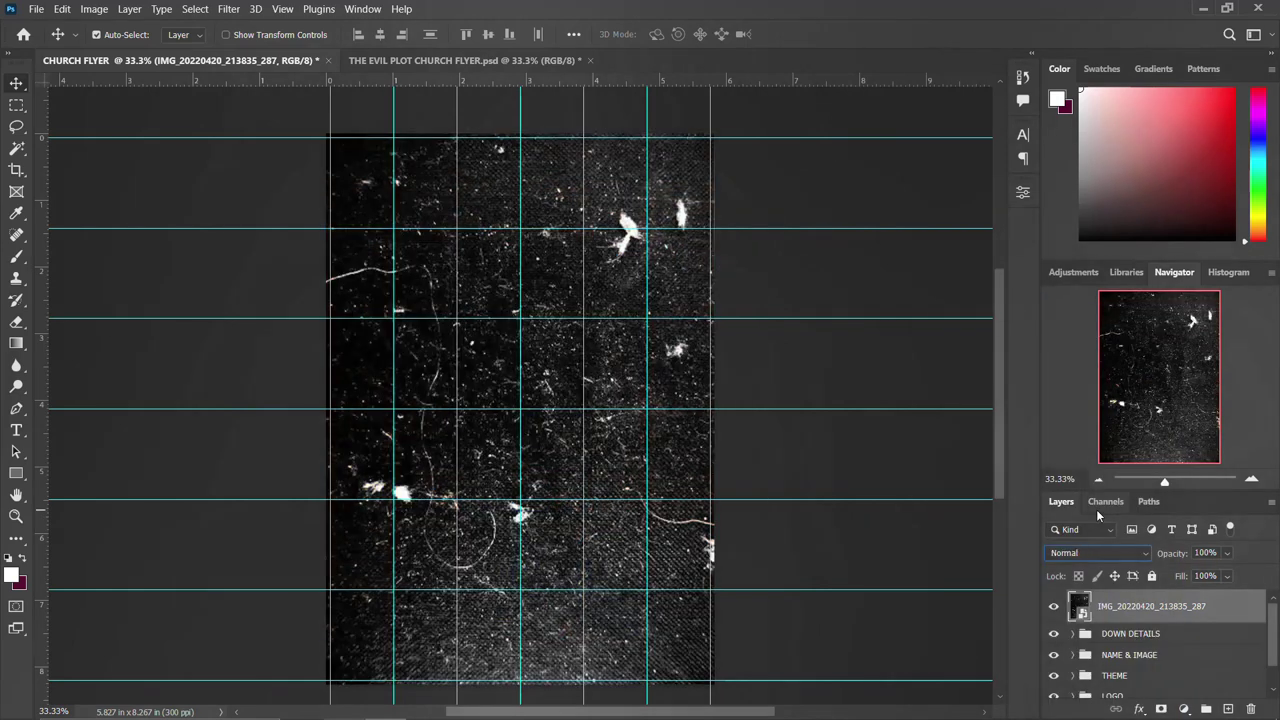
click(1102, 552)
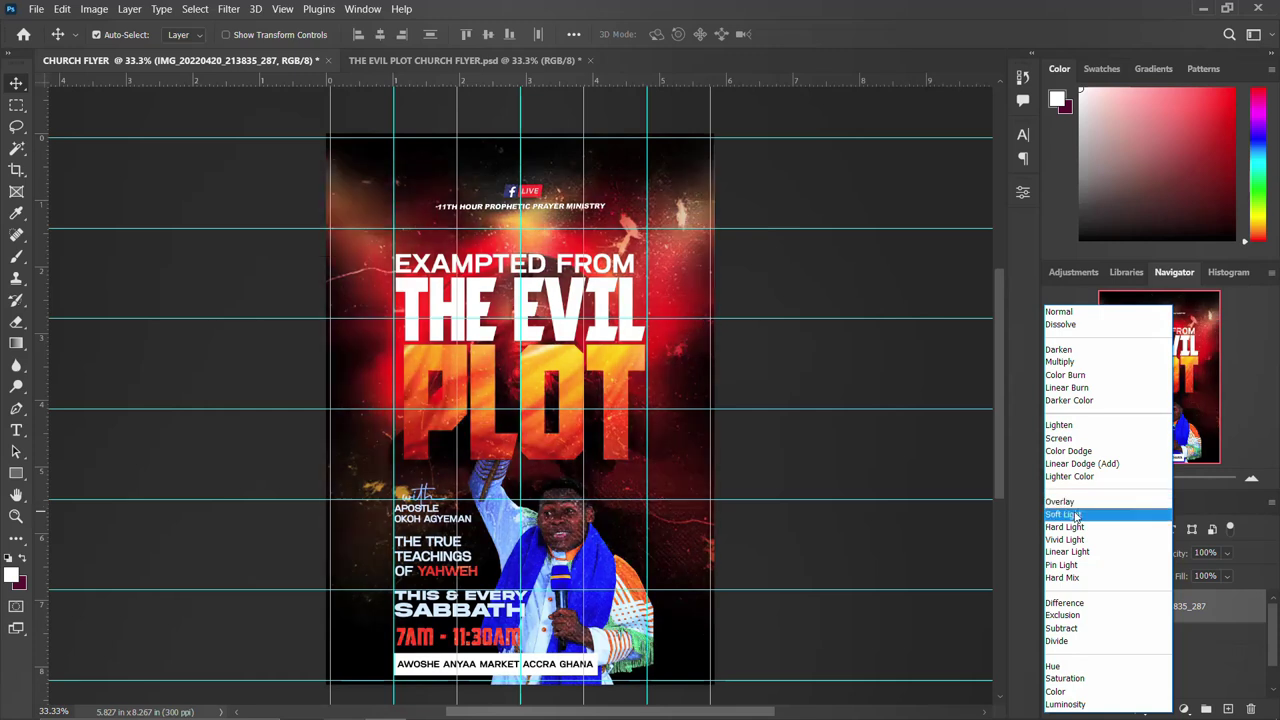
click(1075, 514)
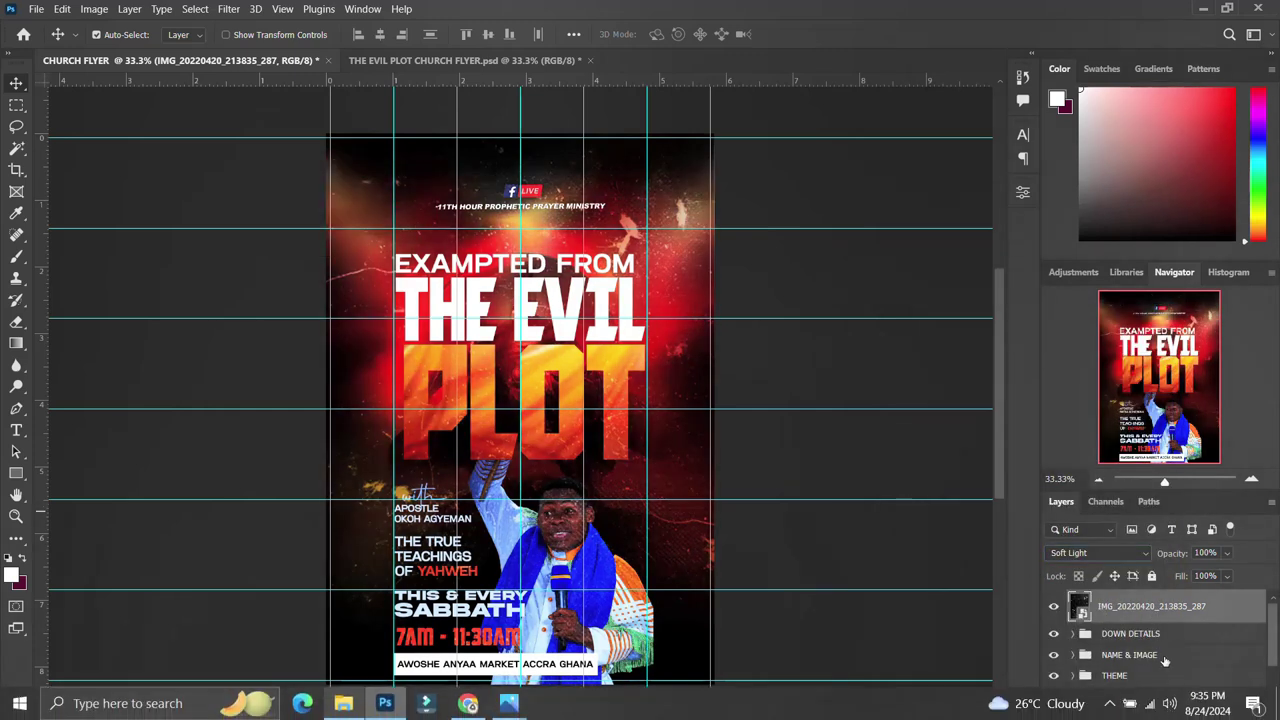
click(1161, 709)
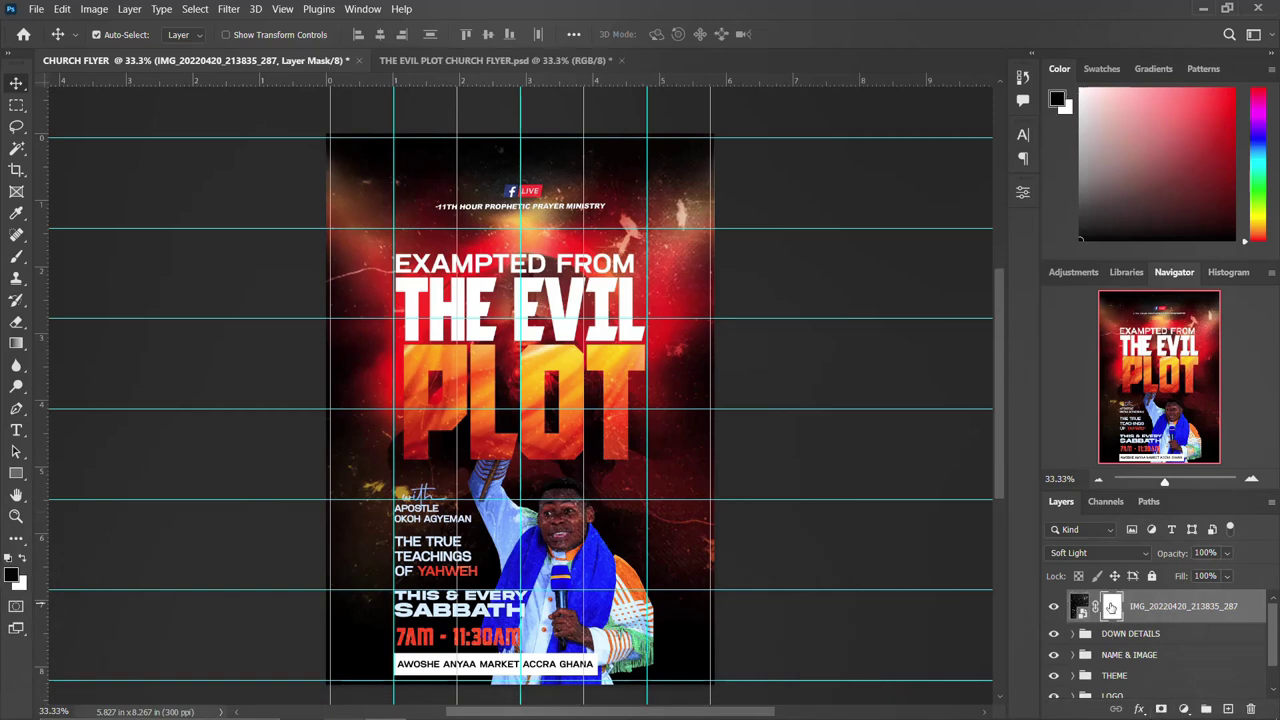
Brush black on the texture mask beside the apostle's name and over PLOT
key(b)
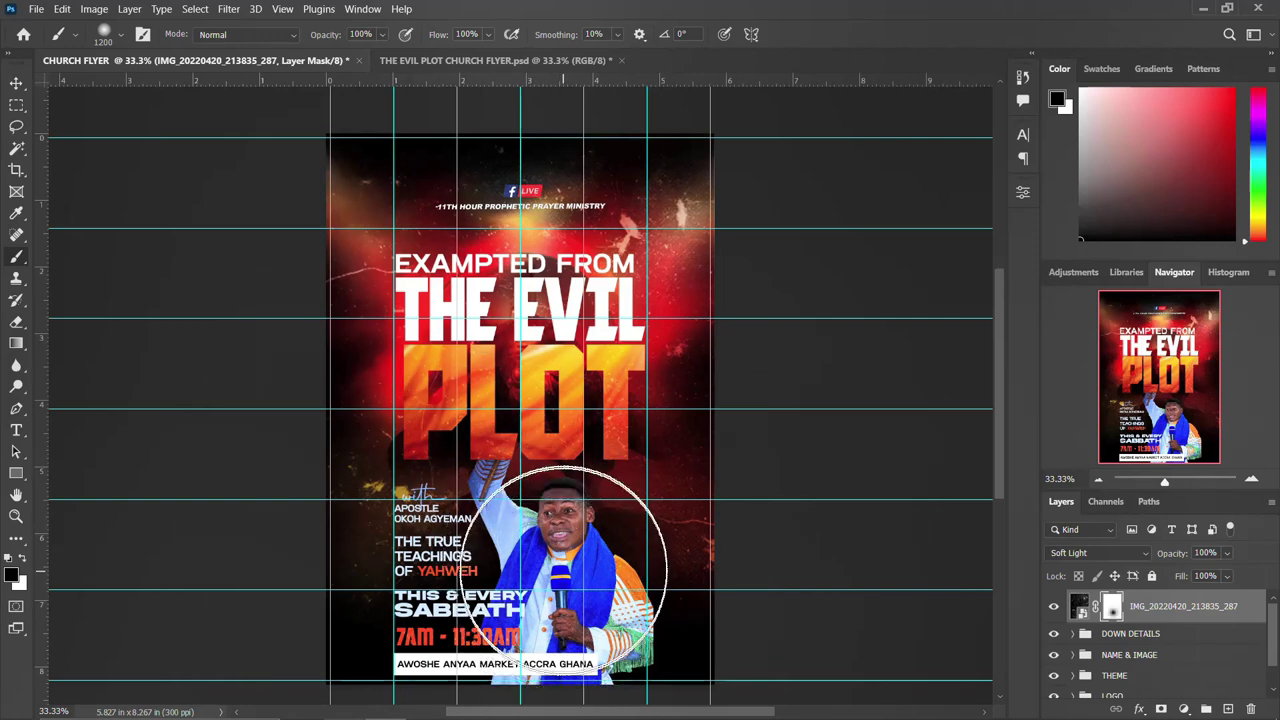
mouse_move(565, 550)
mouse_down()
mouse_move(549, 521)
mouse_move(495, 510)
mouse_move(442, 545)
mouse_up()
mouse_move(511, 375)
mouse_down()
mouse_move(501, 344)
mouse_move(518, 355)
mouse_move(522, 390)
mouse_up()
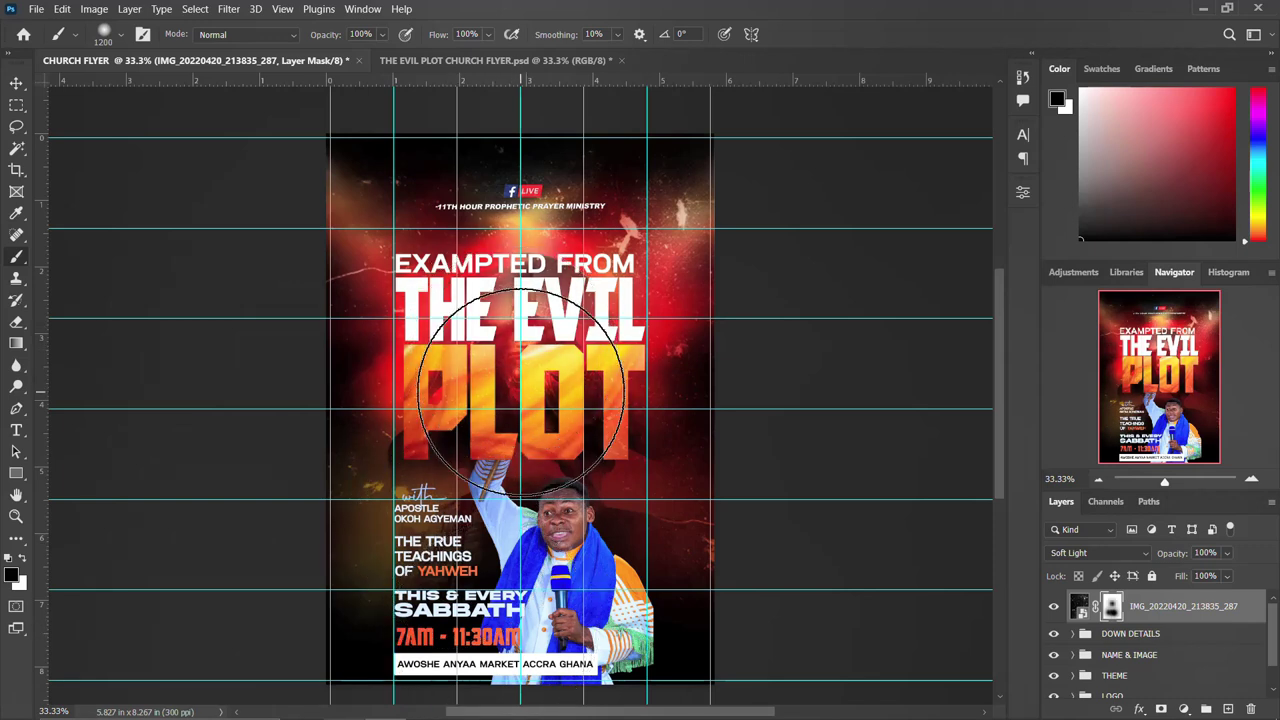
click(15, 82)
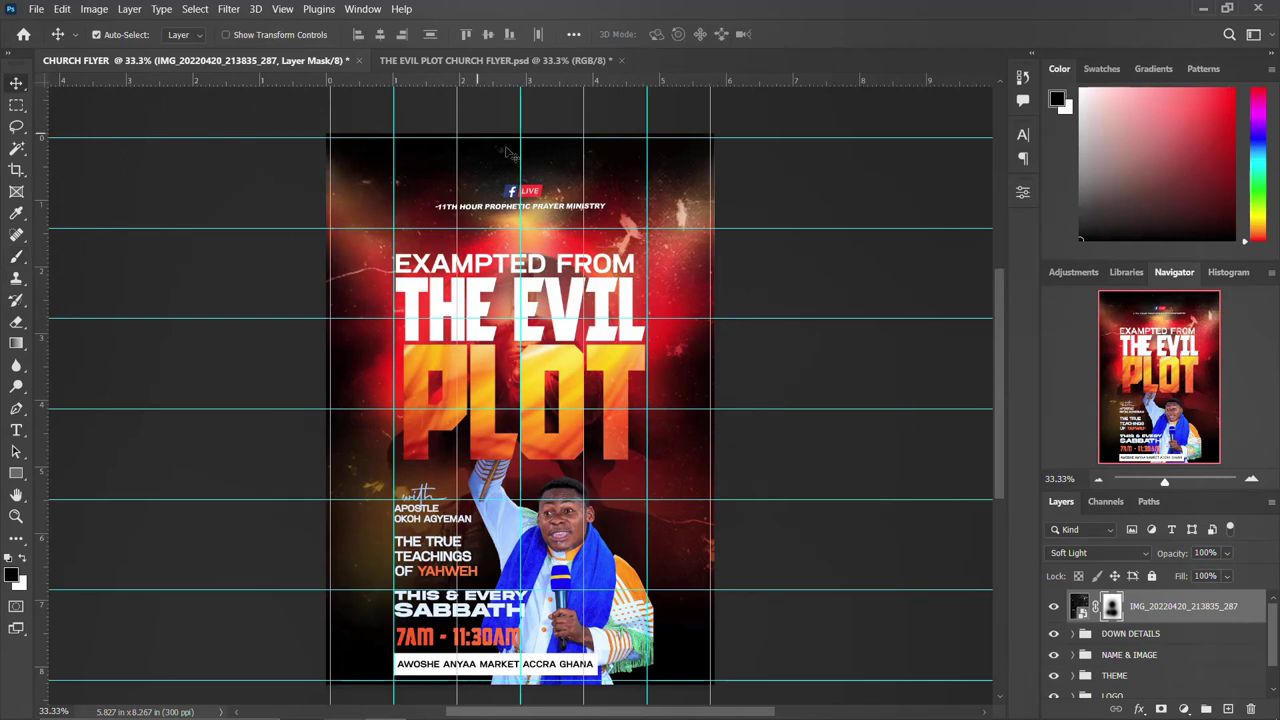
scroll(642, 425, down, 1)
scroll(642, 425, down, 1)
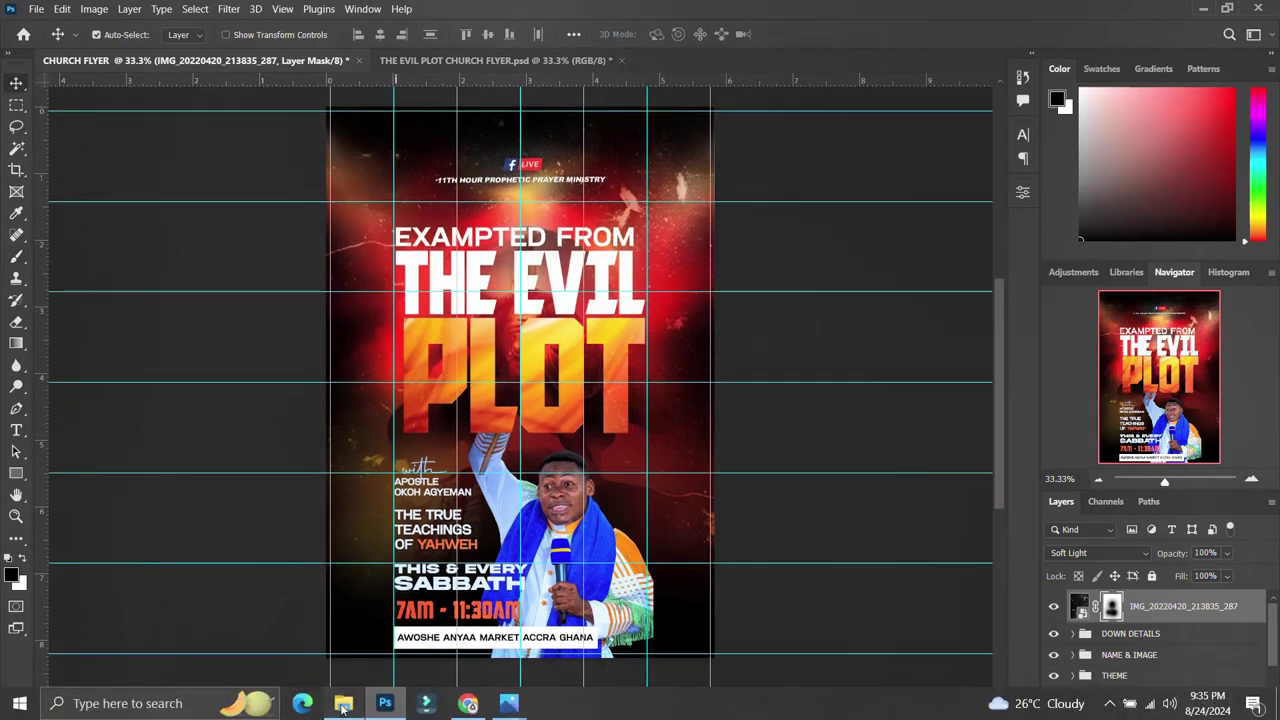
Stamp all visible layers into Layer 2 with Ctrl+Alt+Shift+E and convert it to a smart object
click(343, 703)
click(527, 185)
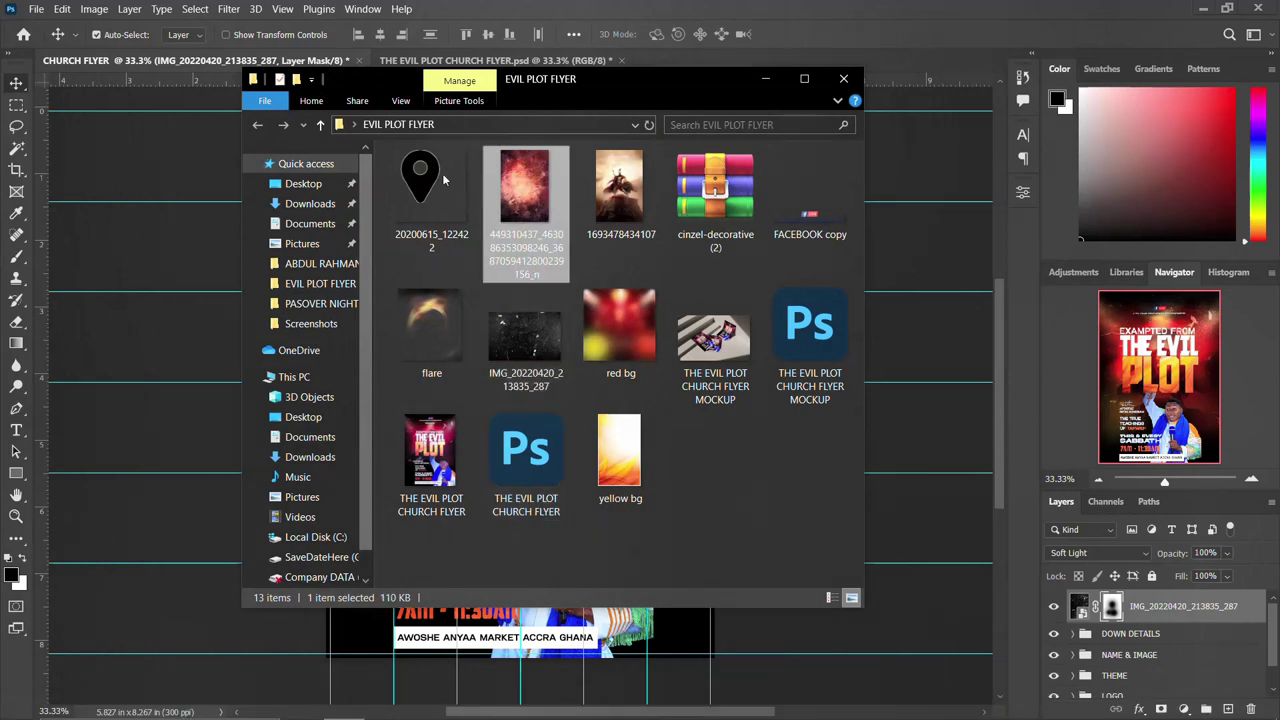
click(1026, 579)
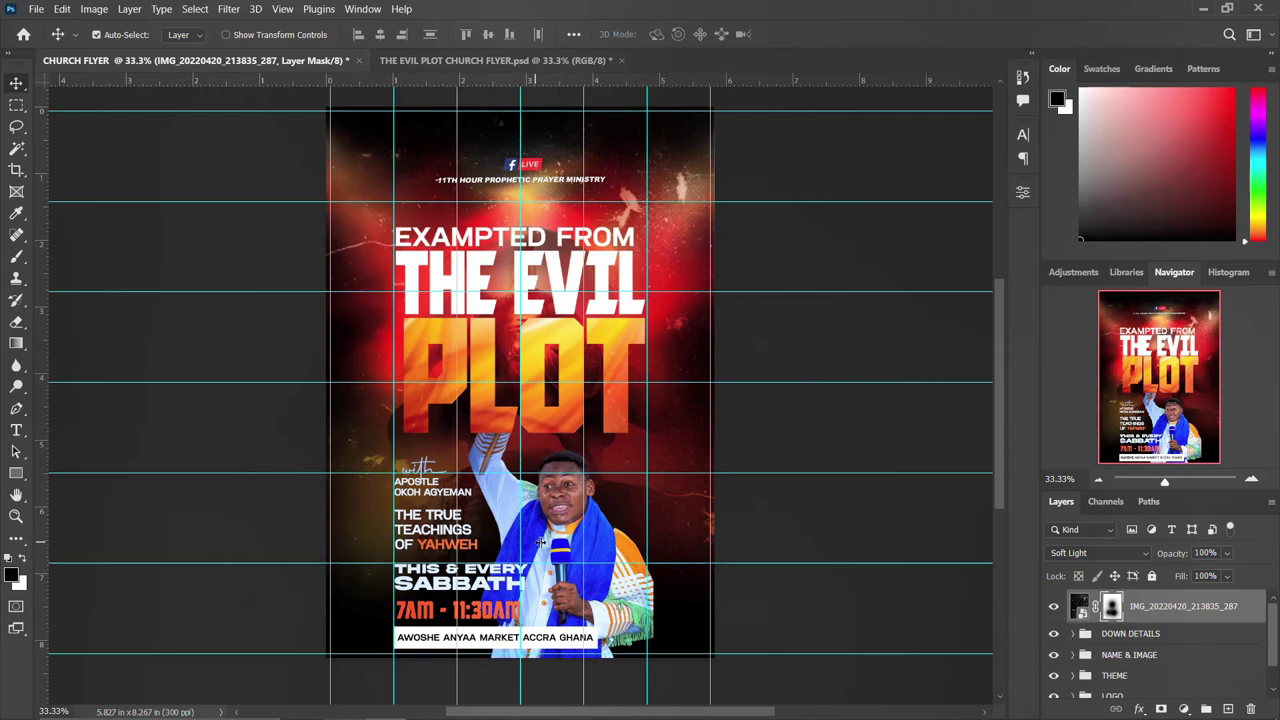
key(ctrl)
key(ctrl+shift+alt+e)
right_click(1173, 612)
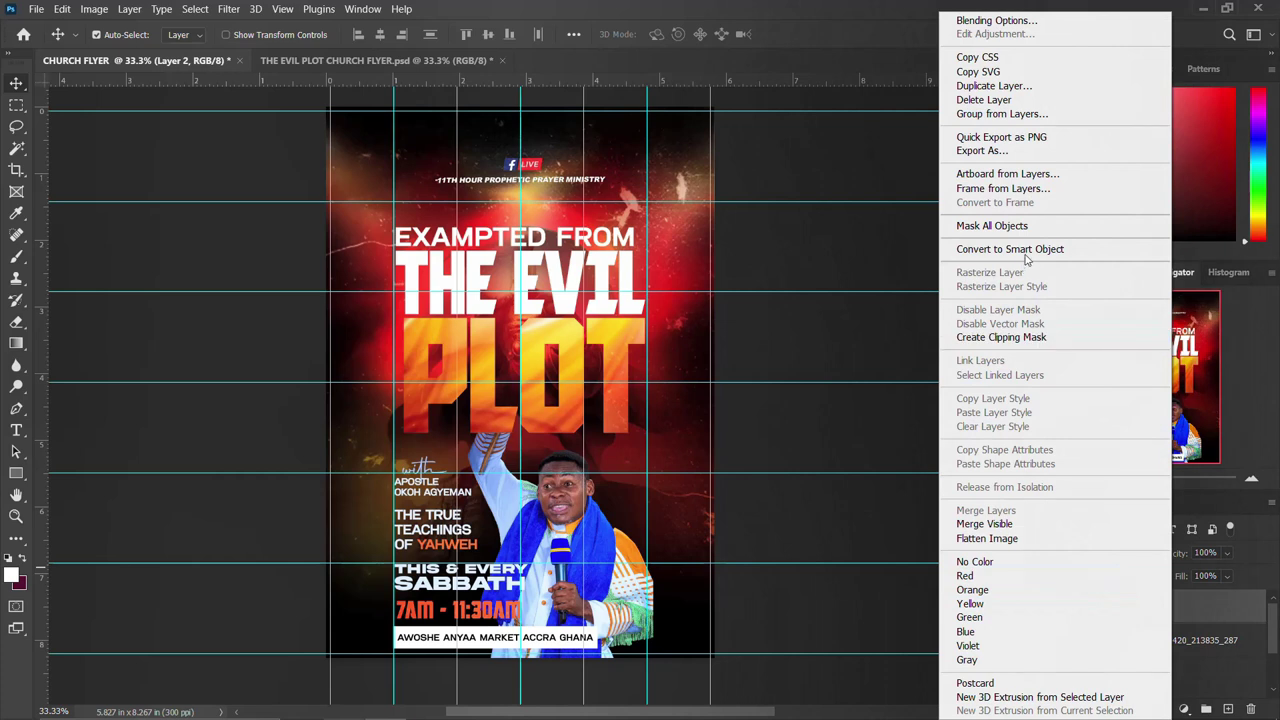
click(1026, 250)
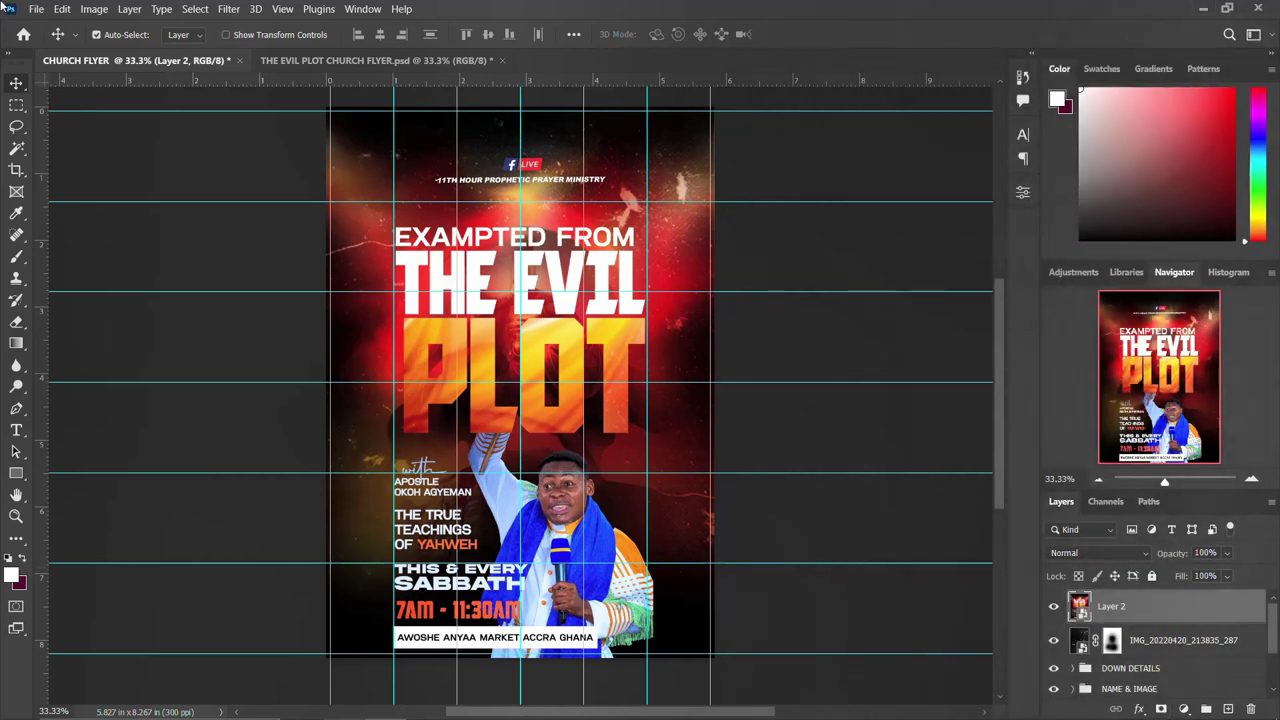
click(226, 9)
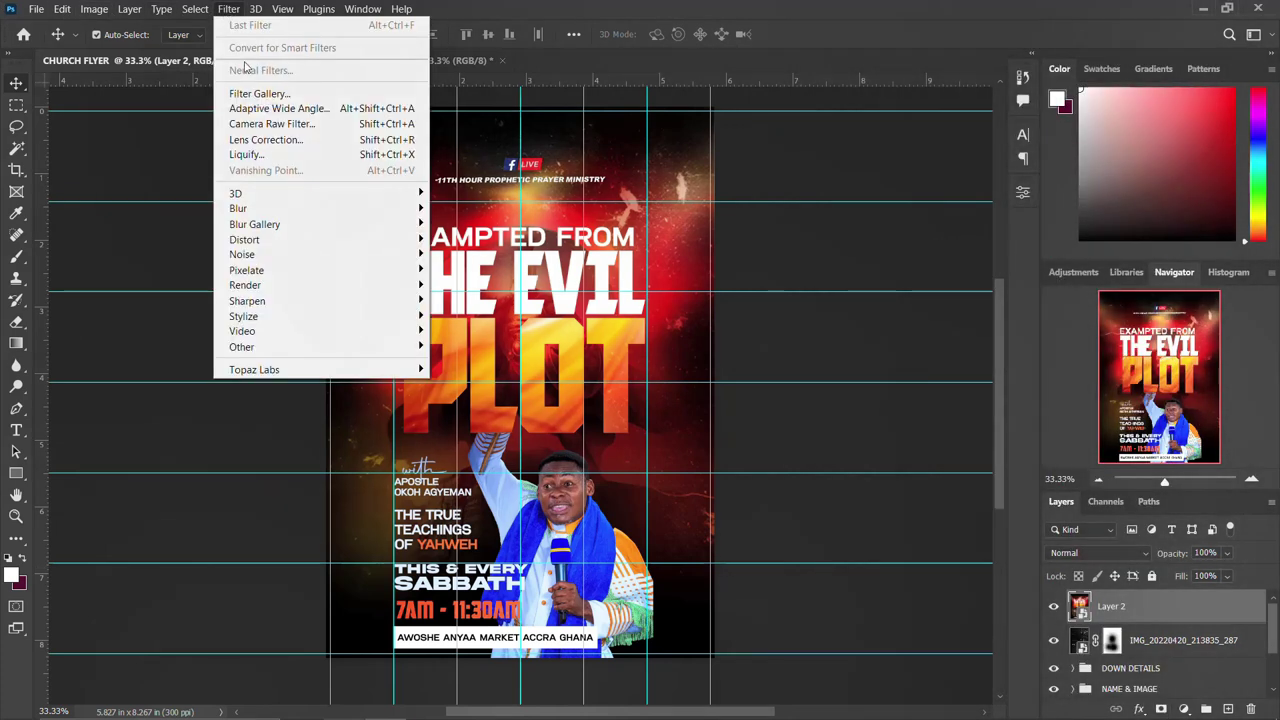
In Camera Raw Filter, set Temperature -28, Exposure -0.20, Contrast +12, Blacks -35, Texture -10, Clarity +5
click(254, 123)
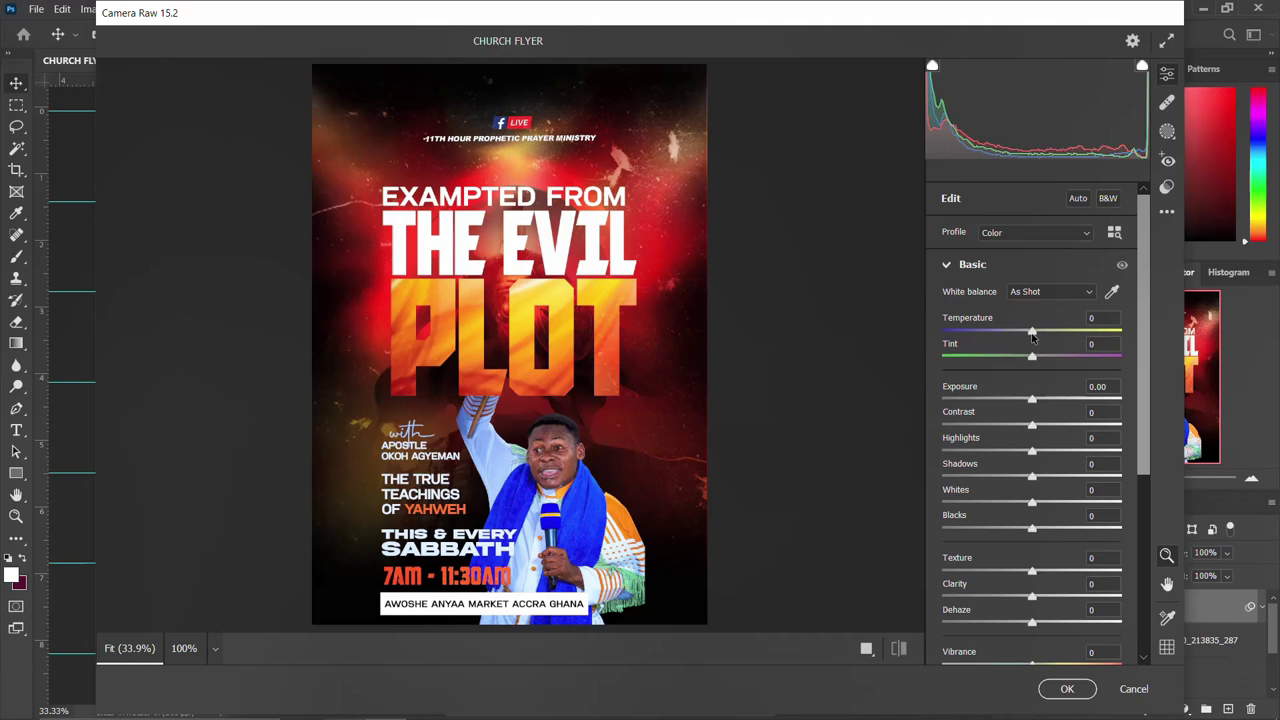
drag(1032, 333, 1007, 340)
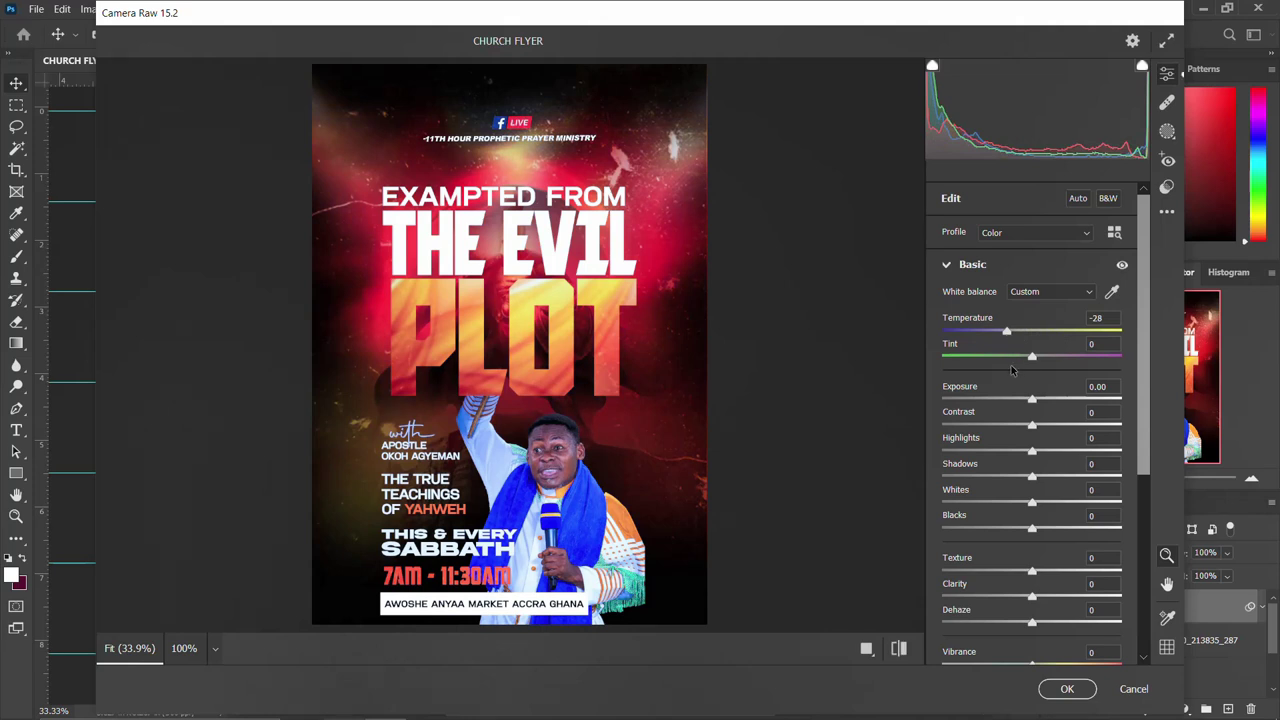
drag(1032, 398, 1028, 399)
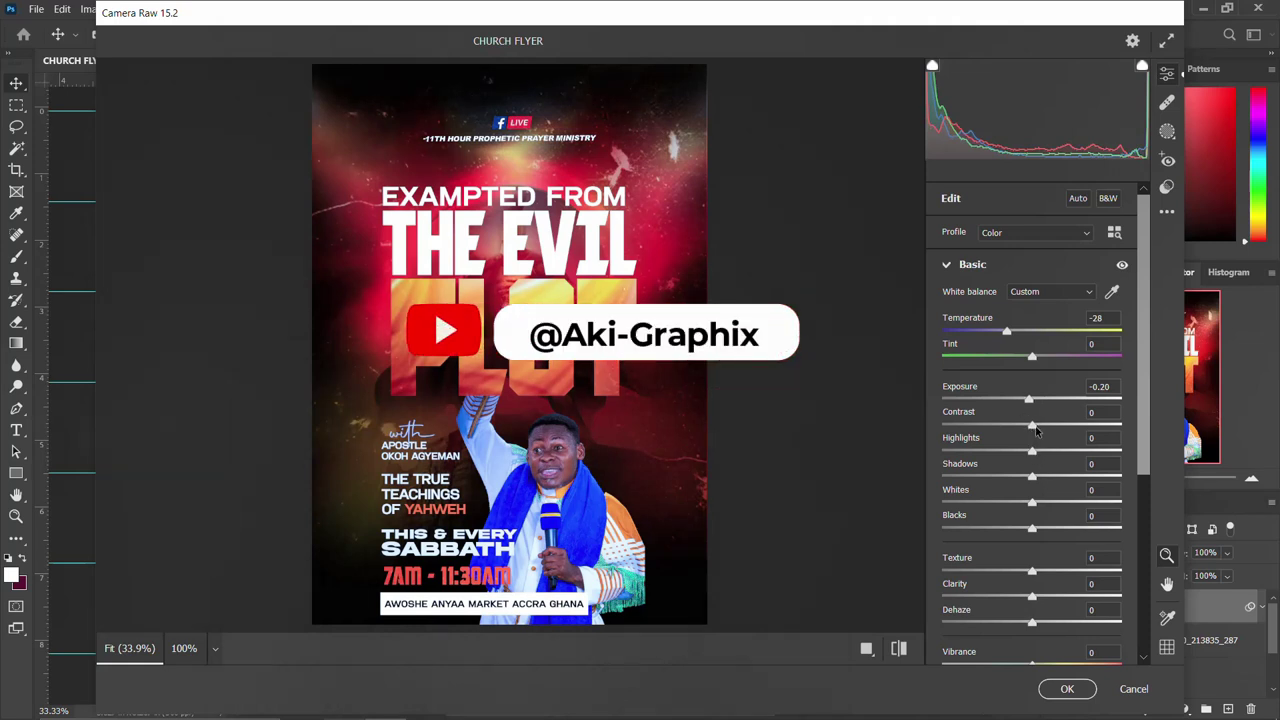
drag(1036, 428, 1047, 438)
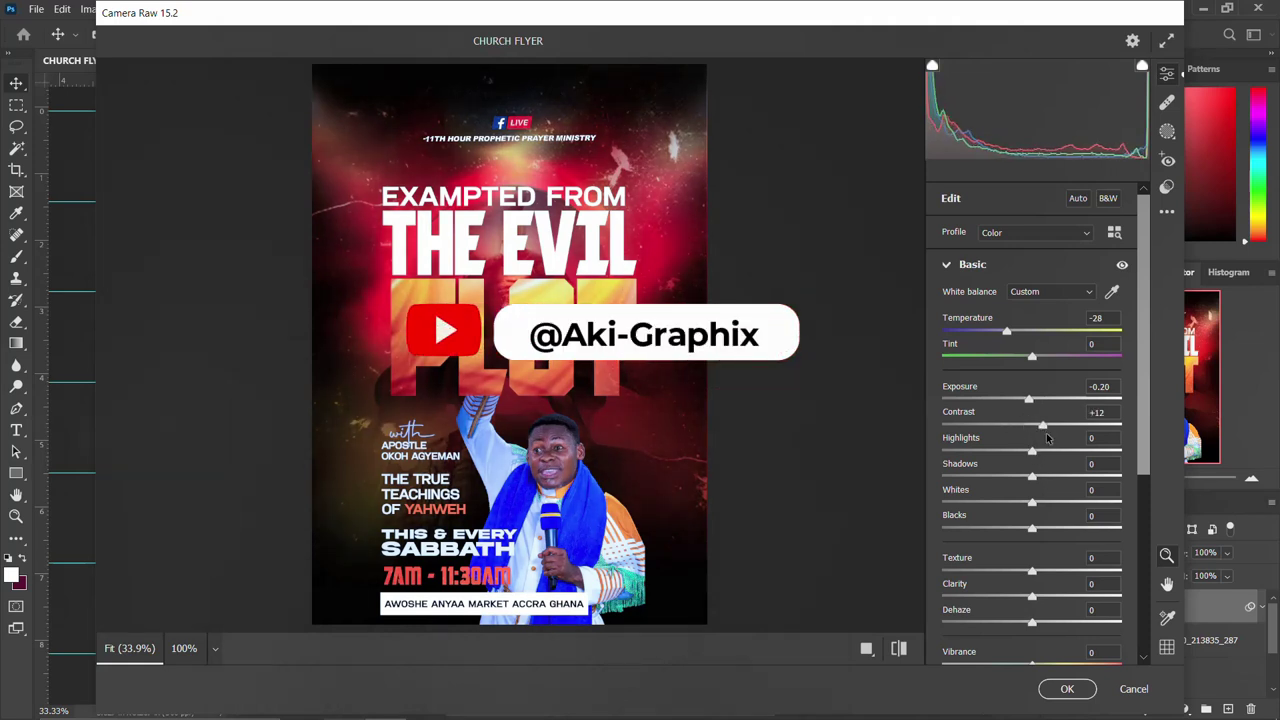
drag(1033, 531, 1001, 531)
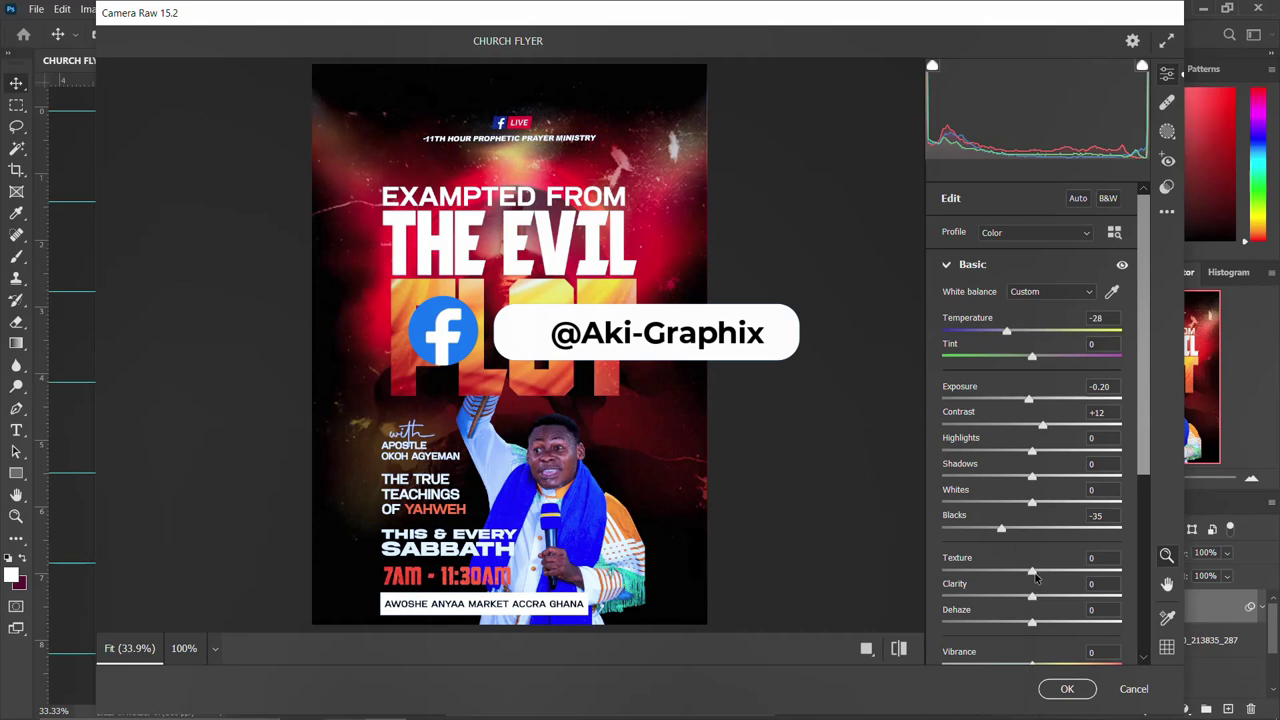
drag(1033, 571, 1025, 570)
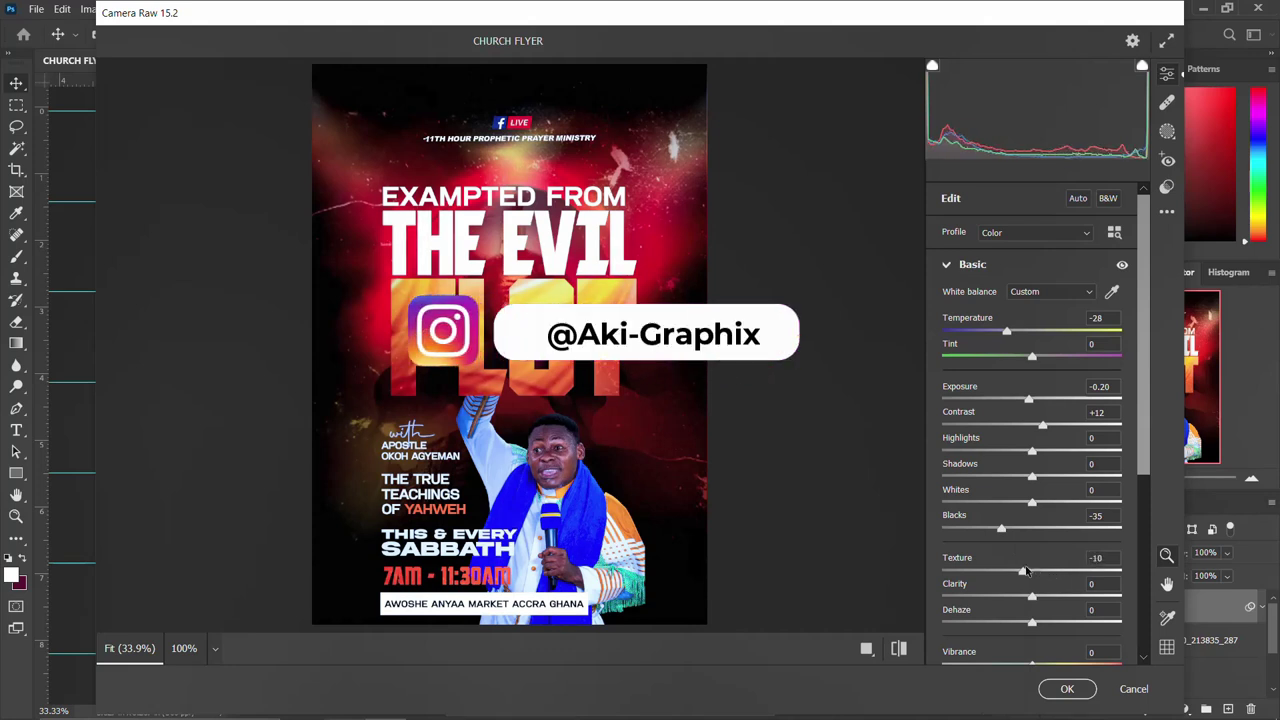
mouse_move(1036, 598)
mouse_down()
mouse_move(992, 597)
mouse_move(1040, 597)
mouse_up()
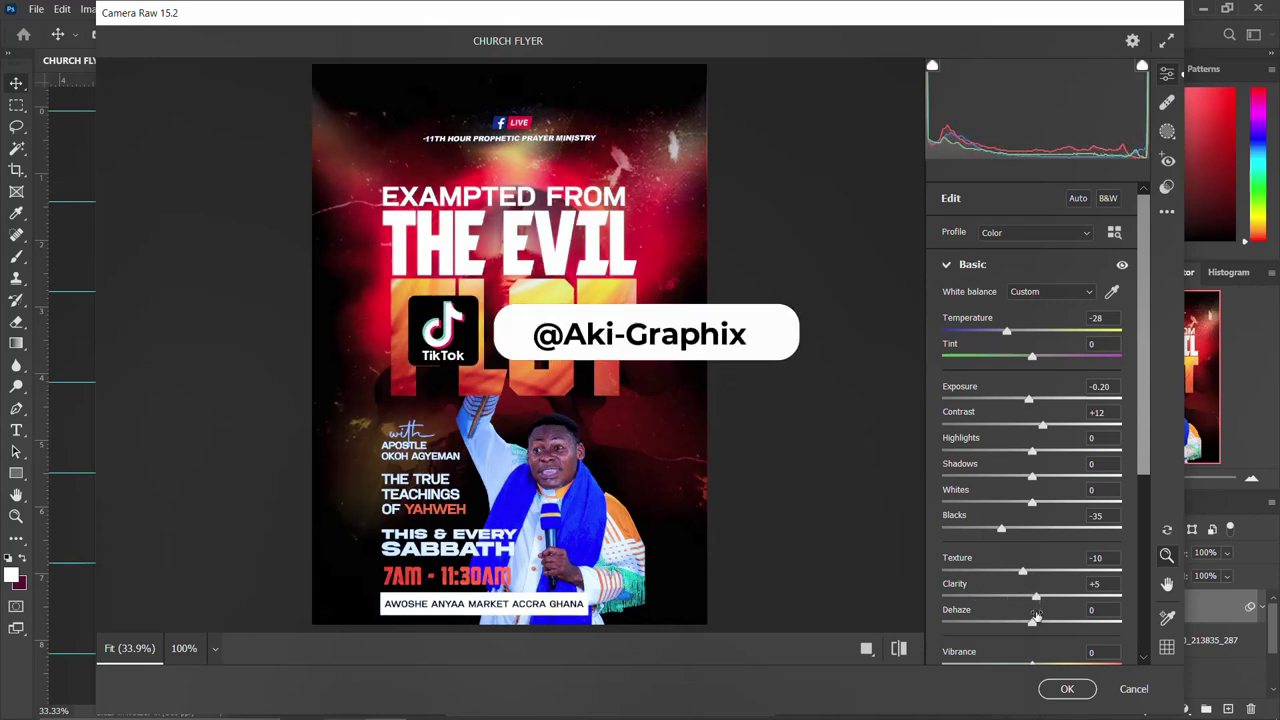
scroll(1034, 620, down, 2)
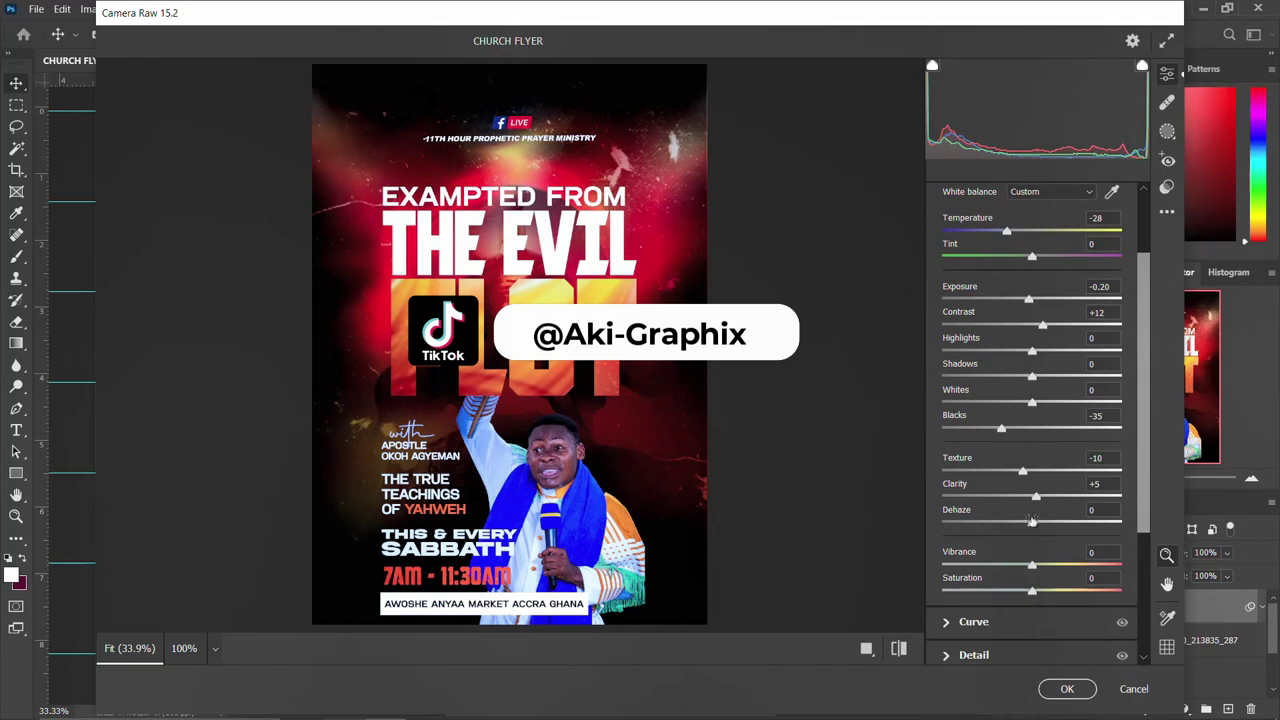
Raise Vibrance to +3, compare before and after, and apply the Camera Raw grade to Layer 2
mouse_move(1033, 568)
mouse_down()
mouse_move(1046, 567)
mouse_move(1009, 567)
mouse_move(1034, 567)
mouse_up()
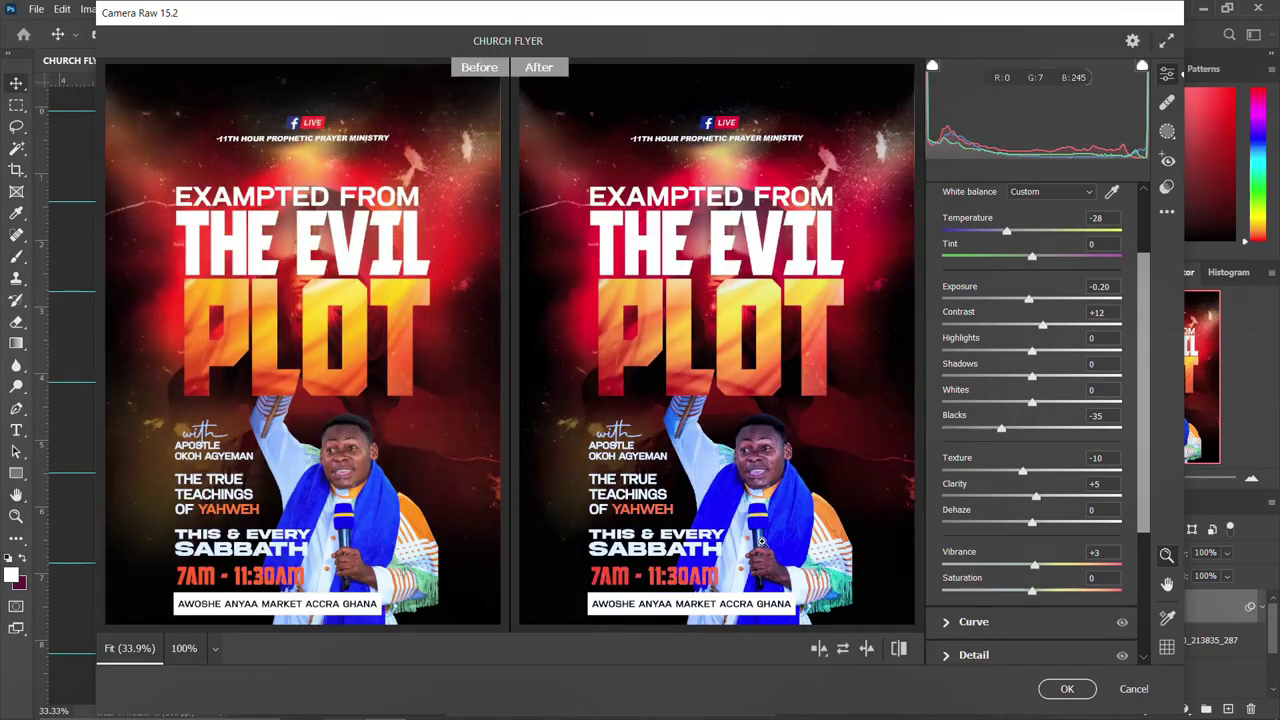
click(867, 648)
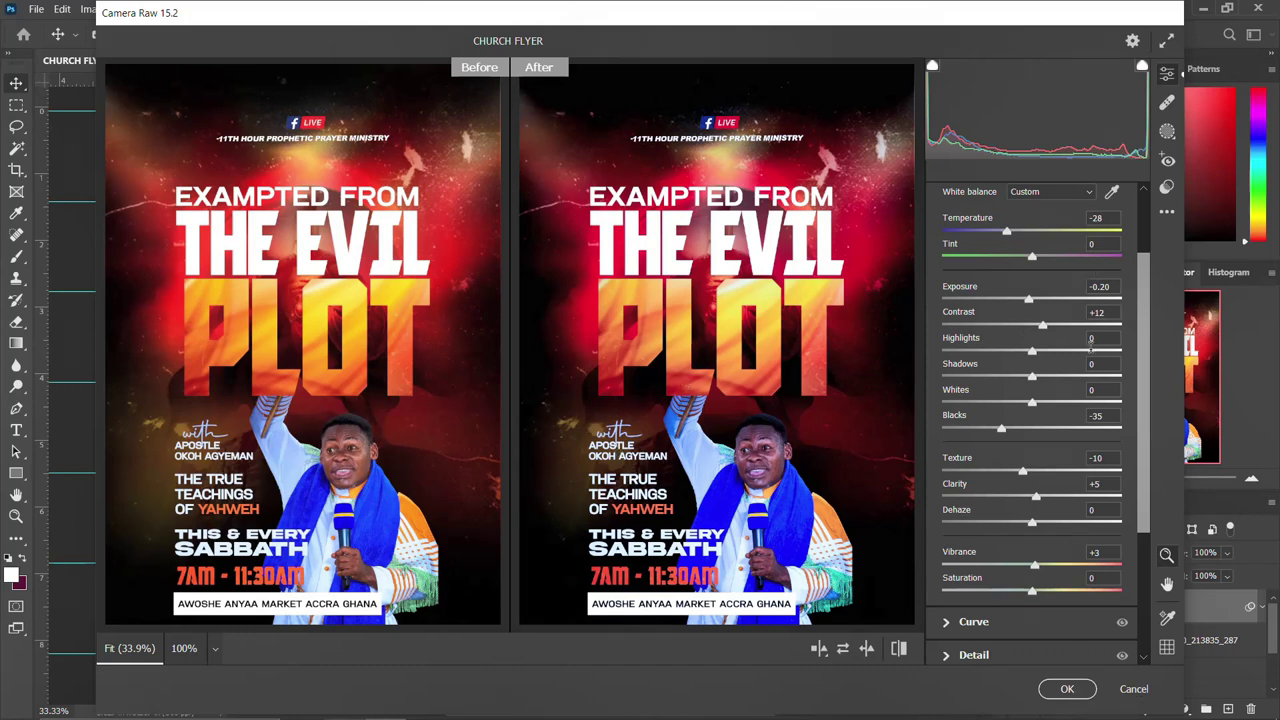
click(1067, 690)
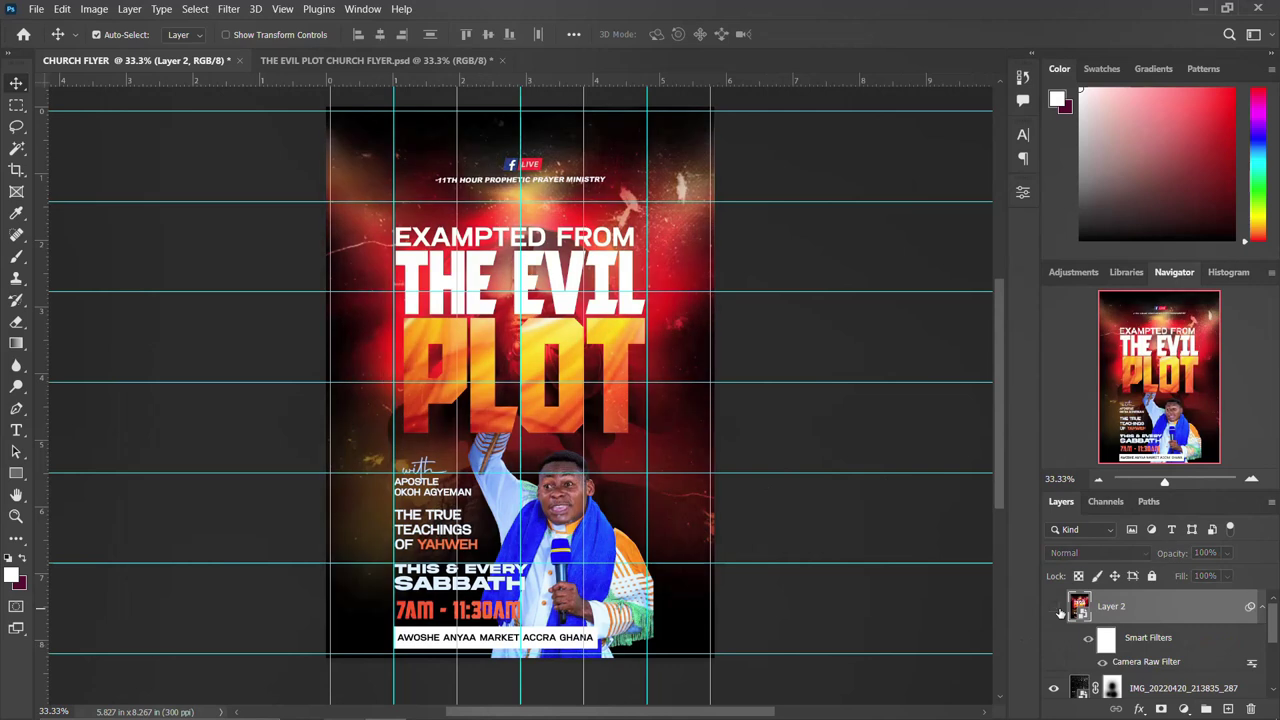
Collapse Layer 2's Smart Filters list and scroll over the graded church flyer to review it
click(1259, 608)
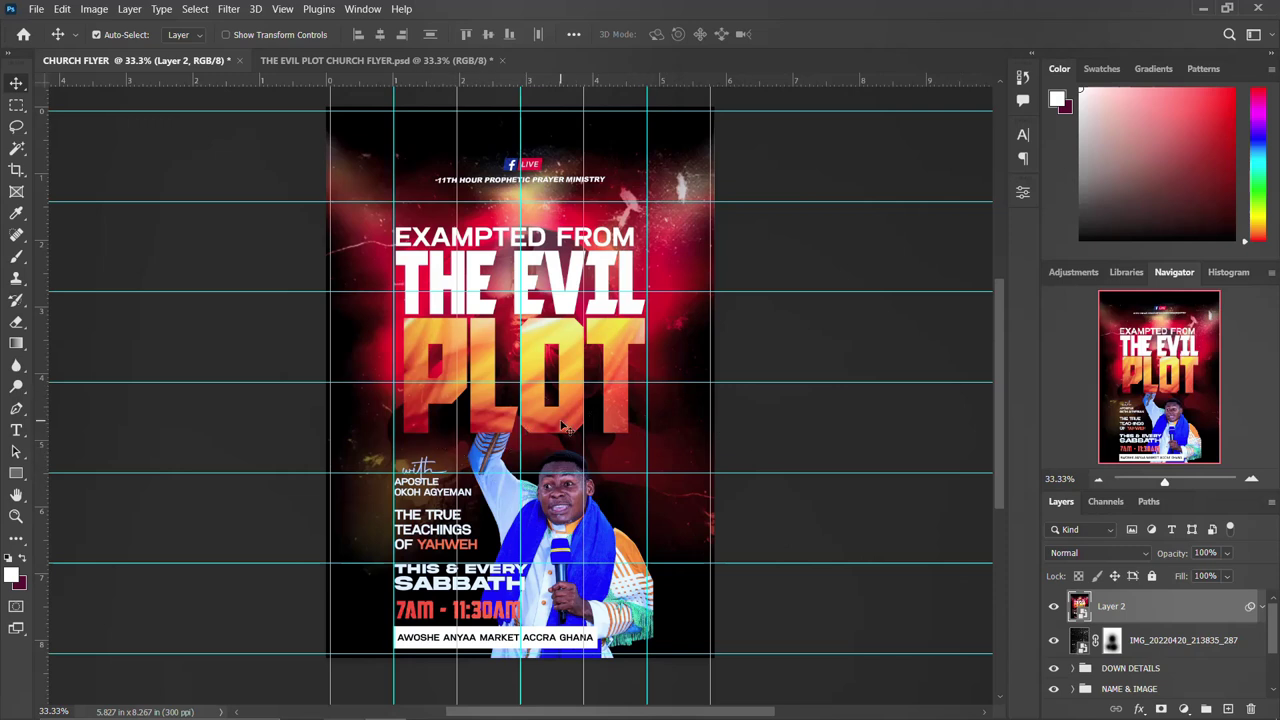
scroll(562, 428, up, 1)
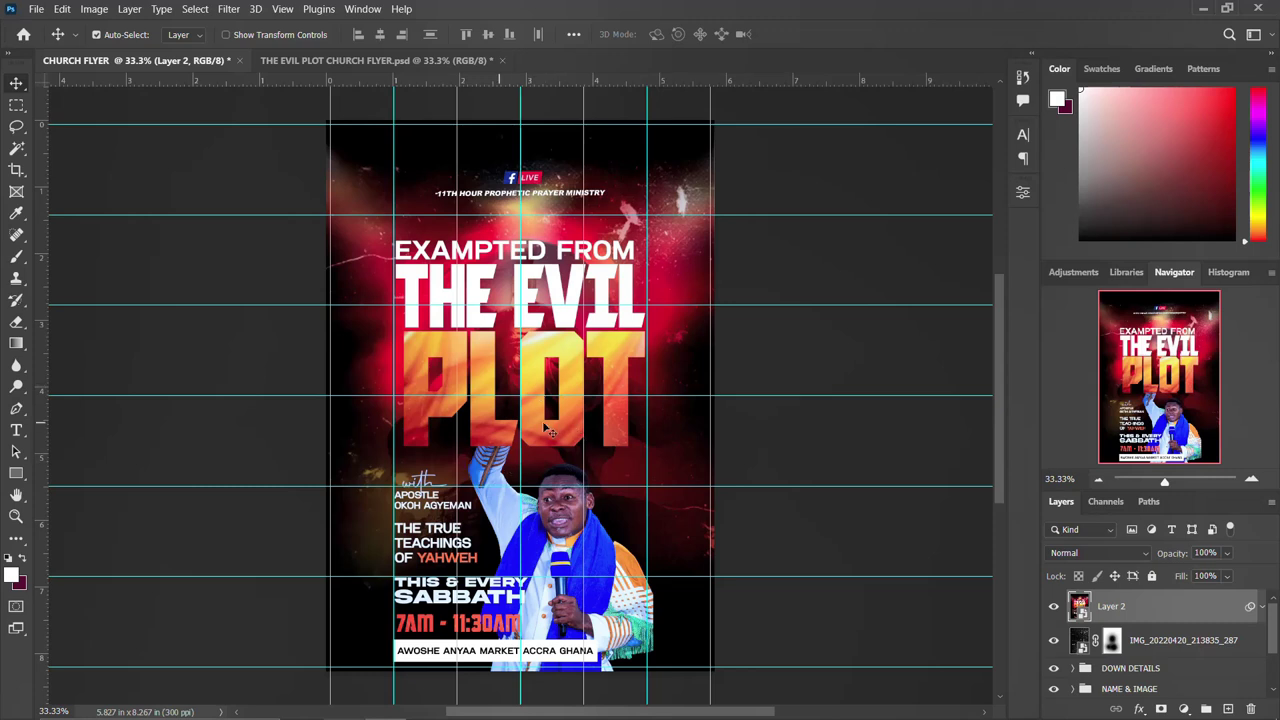
scroll(598, 383, down, 1)
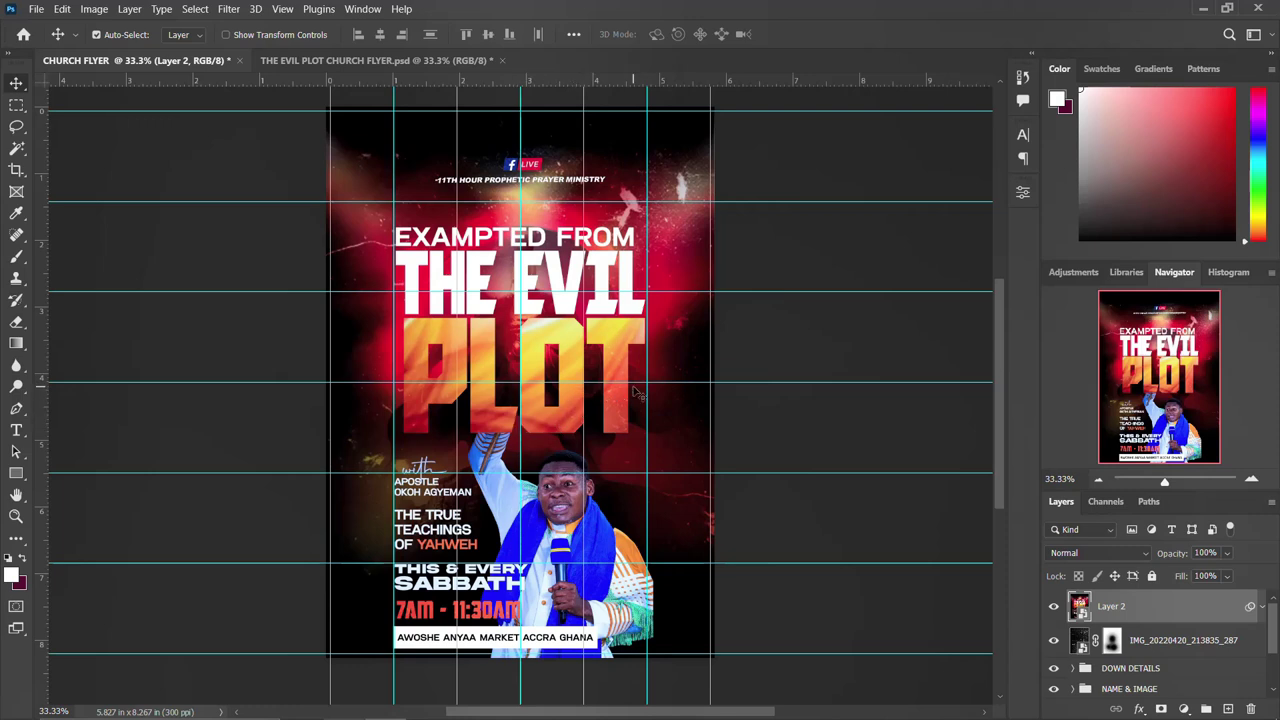
scroll(617, 410, down, 1)
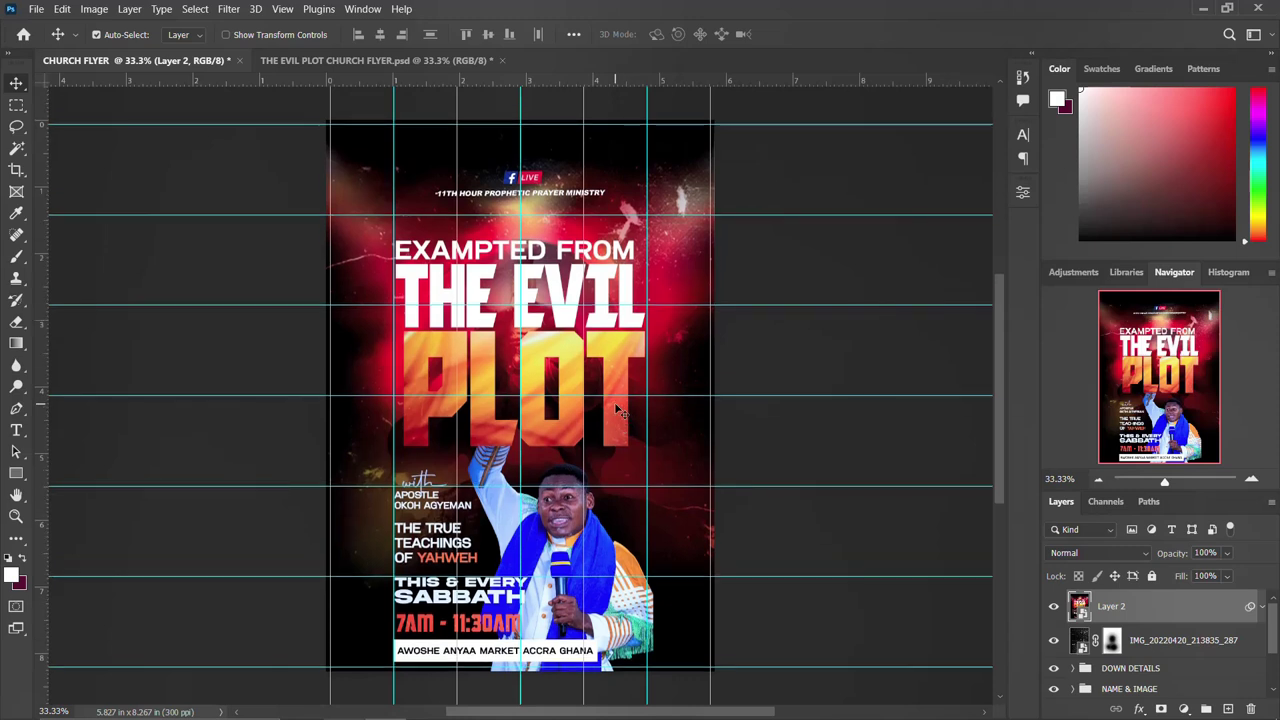
scroll(617, 410, up, 2)
scroll(615, 411, down, 2)
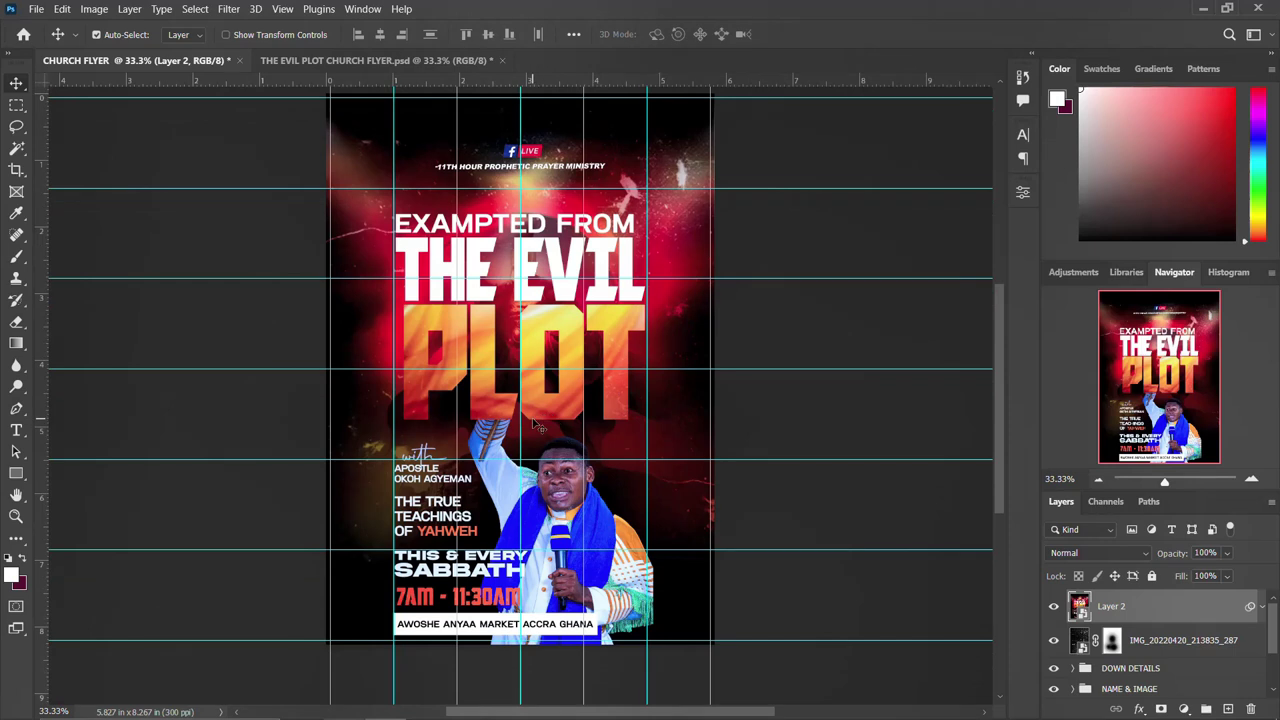
scroll(535, 415, up, 2)
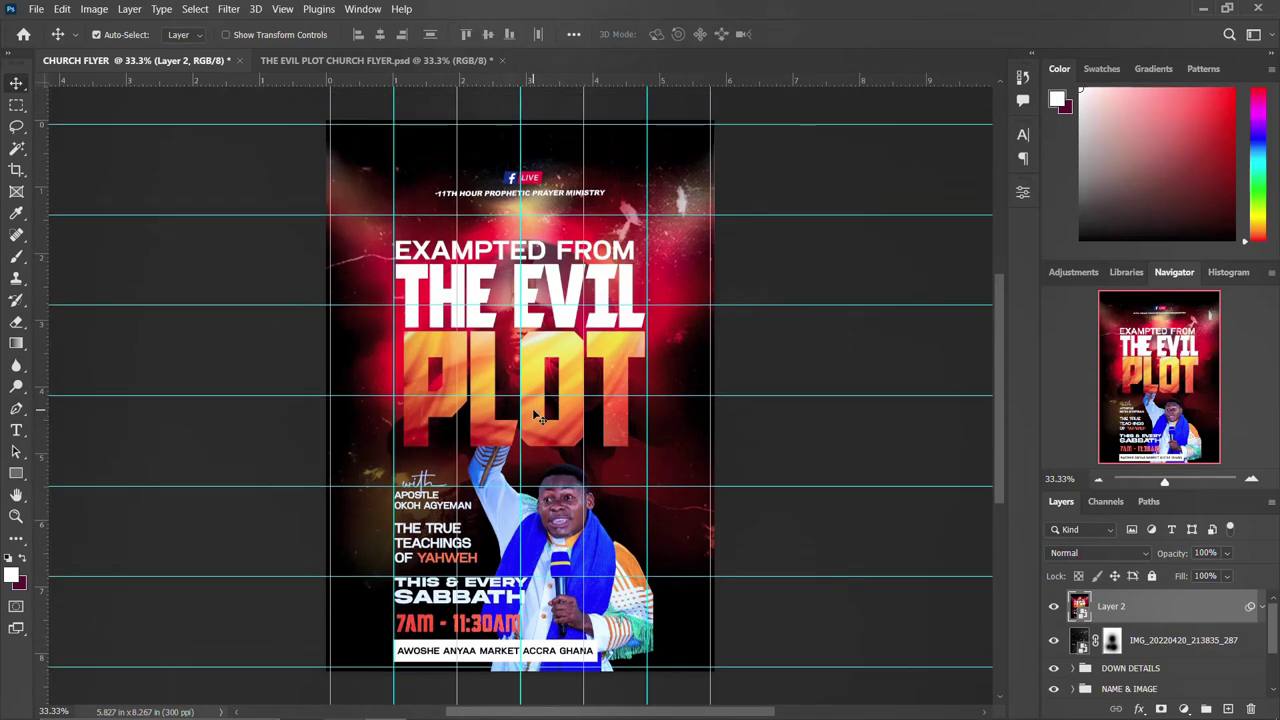